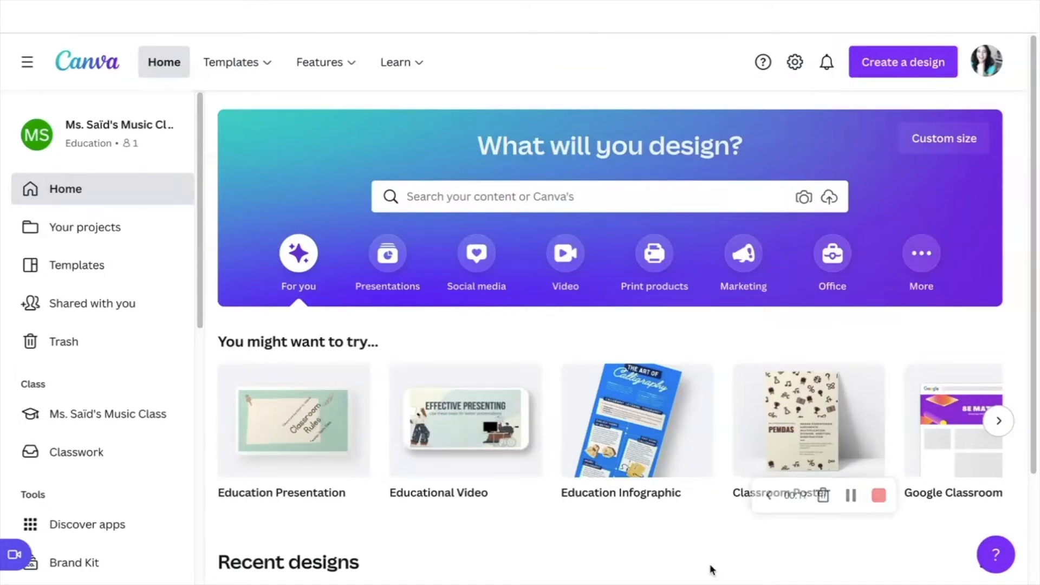
Step: Search the templates for "video presentation"
{"action": "left_click", "coordinate": [883, 64]}
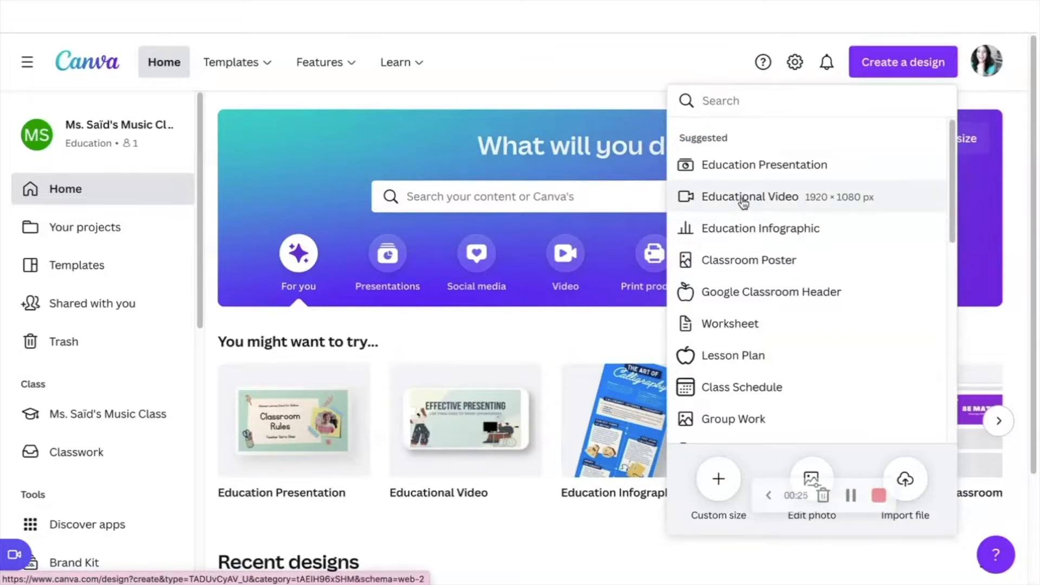
{"action": "left_click", "coordinate": [572, 198]}
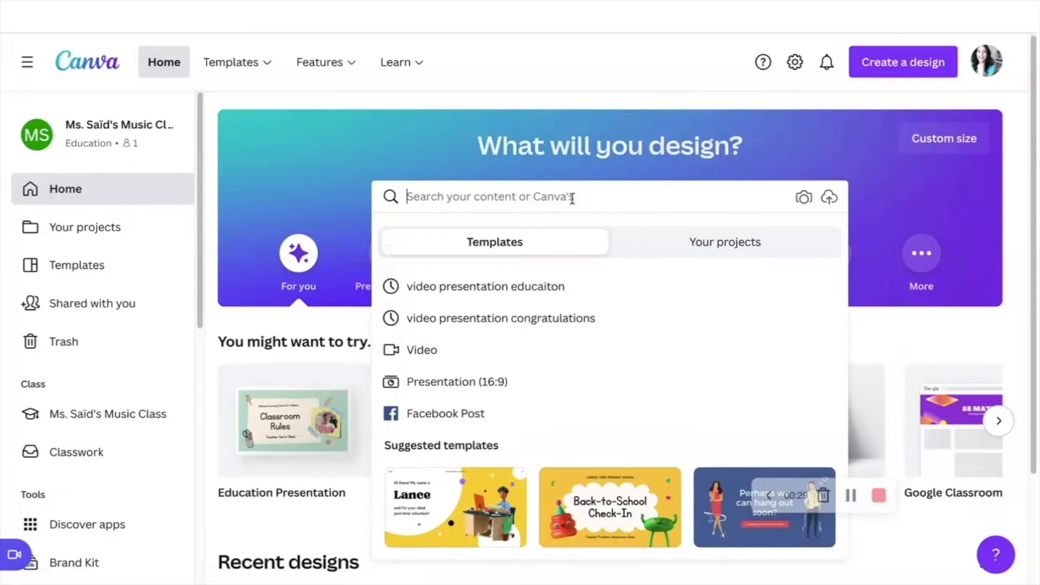
{"action": "type", "text": "VIDEO"}
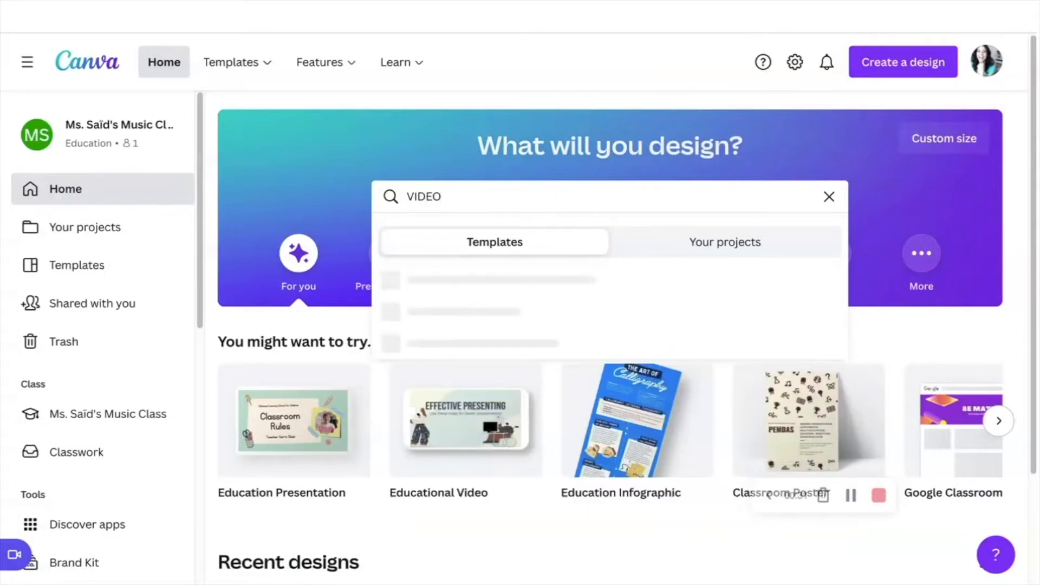
{"action": "type", "text": " PRESENTATION"}
{"action": "key", "text": "Return"}
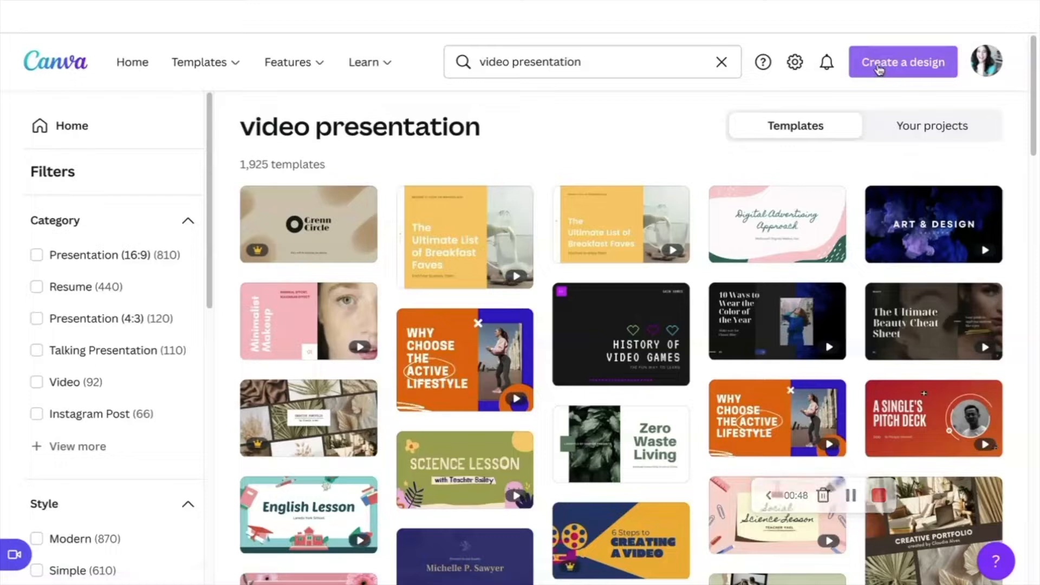
Step: Create a new video design and apply the SOUND ON! page from the existing SPRING CONCERT ANNOUNCEMENT design
{"action": "left_click", "coordinate": [879, 69]}
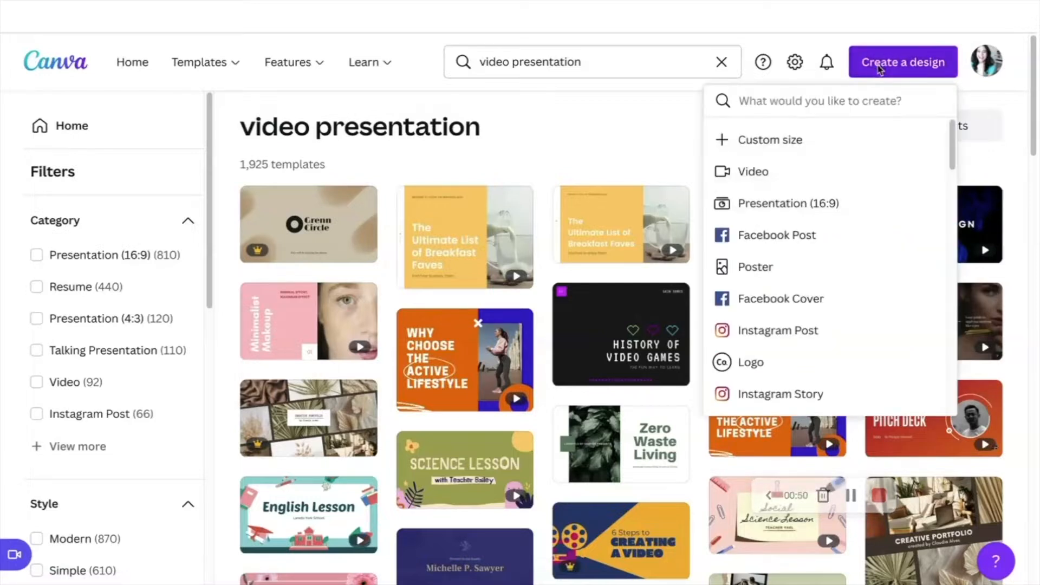
{"action": "left_click", "coordinate": [757, 174]}
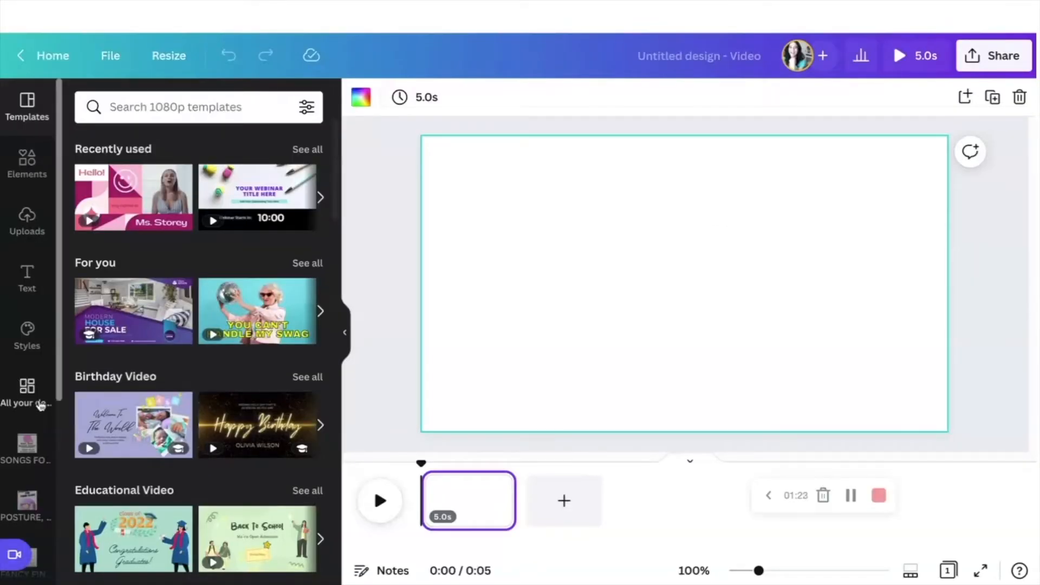
{"action": "left_click", "coordinate": [27, 388]}
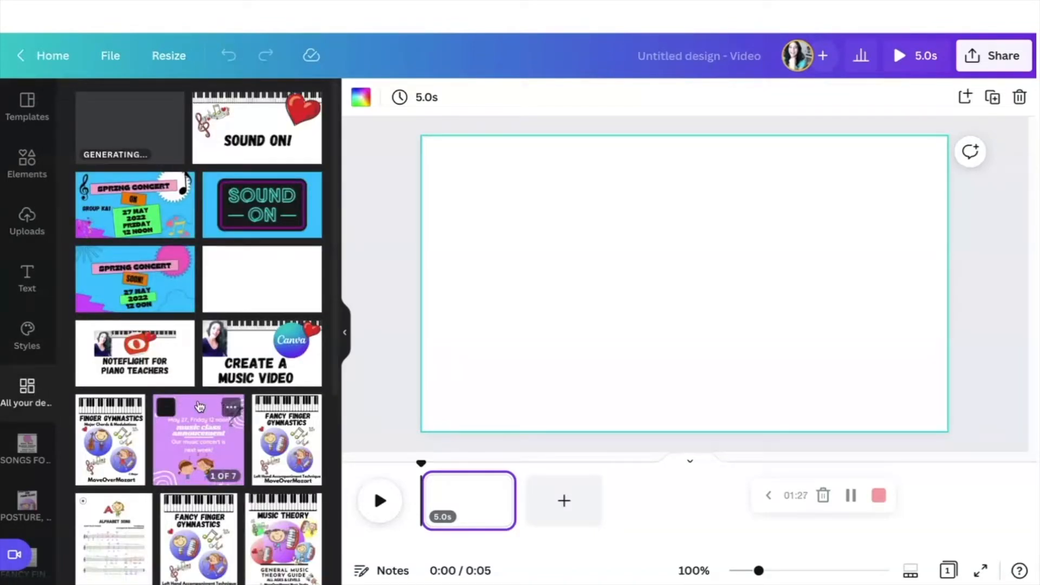
{"action": "left_click", "coordinate": [248, 150]}
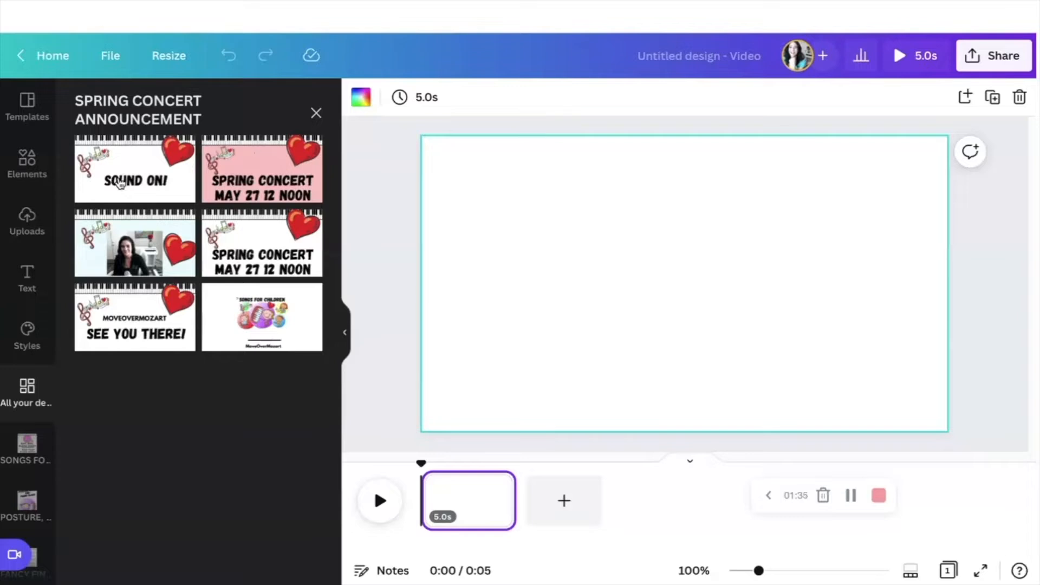
{"action": "left_click", "coordinate": [121, 185]}
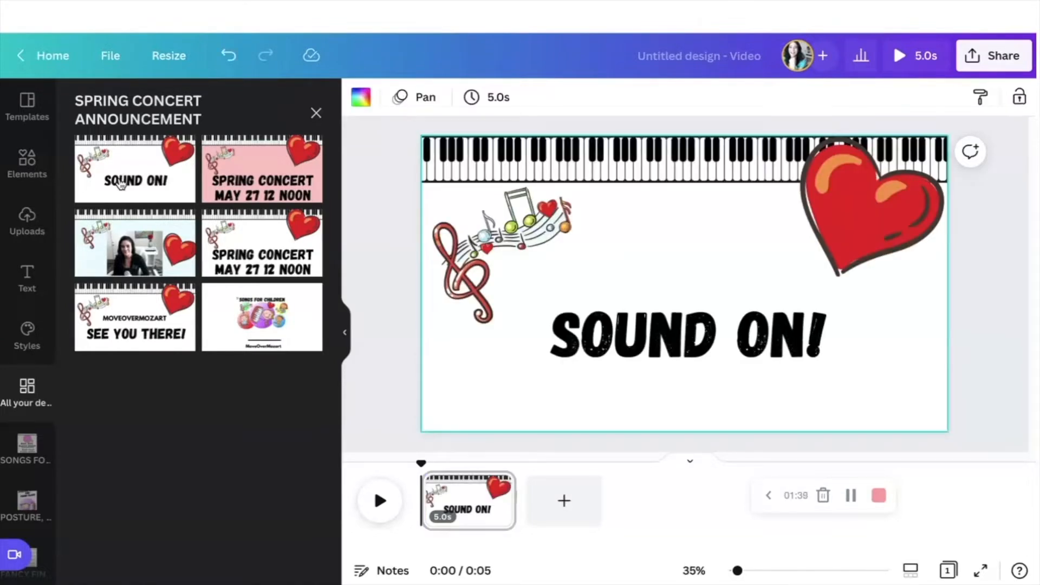
{"action": "left_click", "coordinate": [316, 113]}
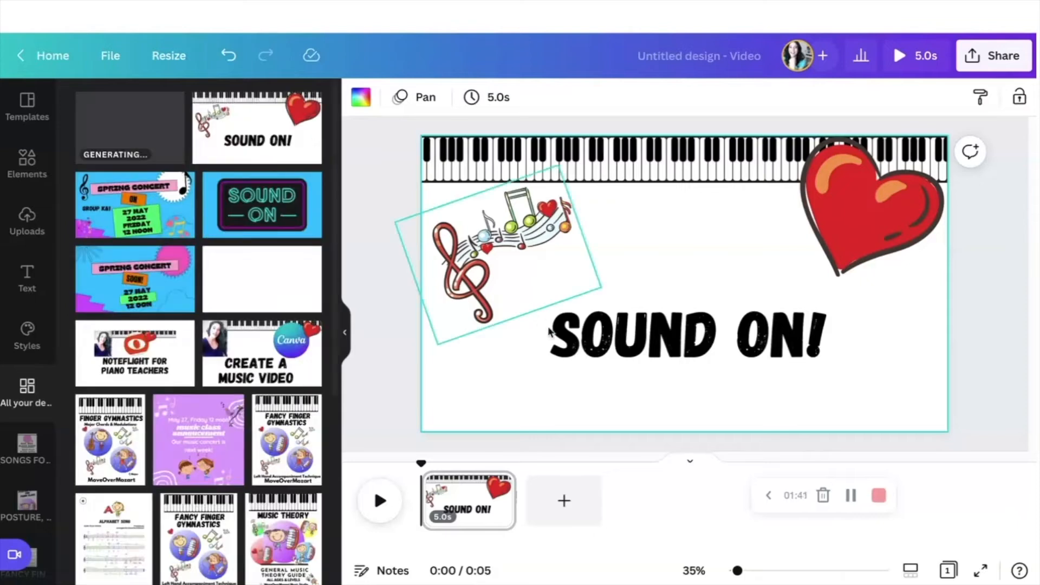
Step: Try the Advetime font on the SOUND ON! text and switch it back to Gagalin
{"action": "left_click", "coordinate": [549, 331]}
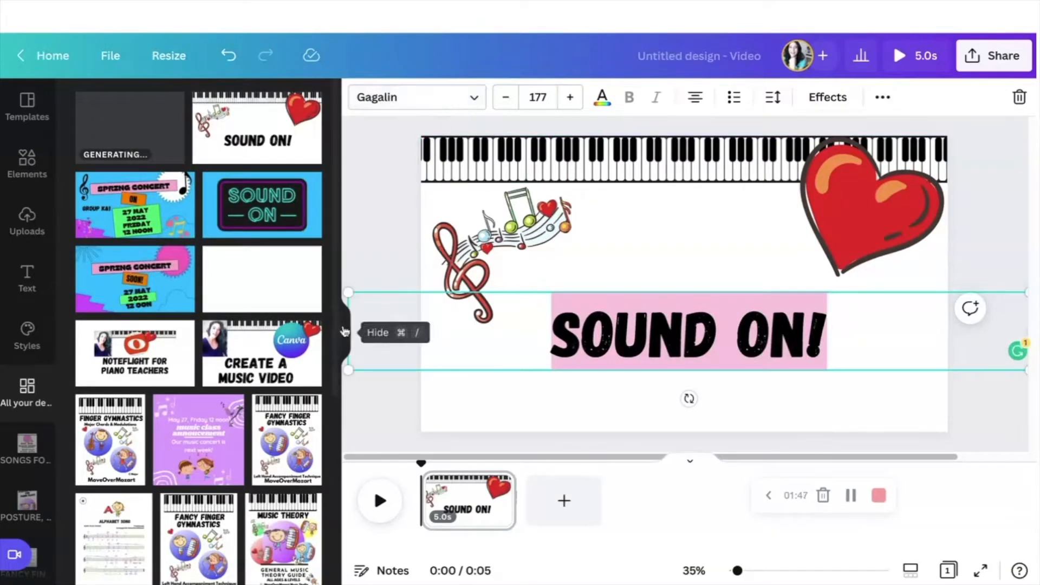
{"action": "left_click", "coordinate": [344, 332]}
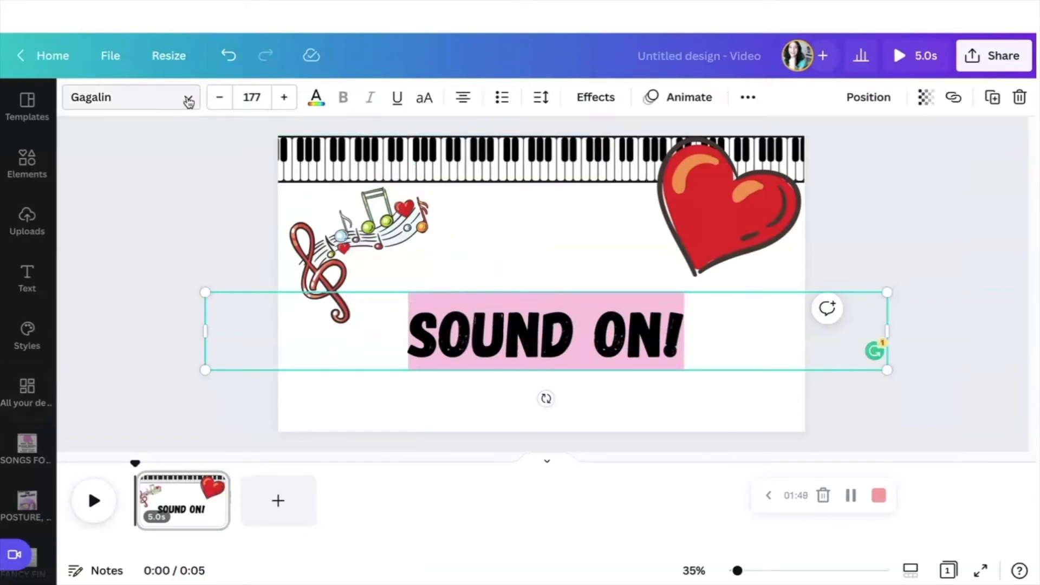
{"action": "left_click", "coordinate": [189, 102]}
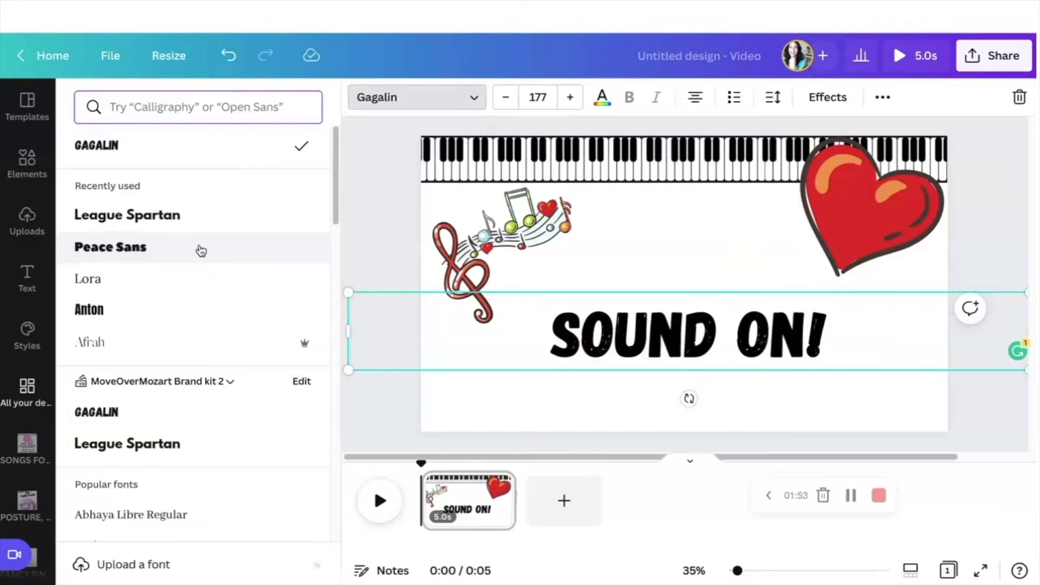
{"action": "scroll", "coordinate": [164, 392], "scroll_direction": "down", "scroll_amount": 3}
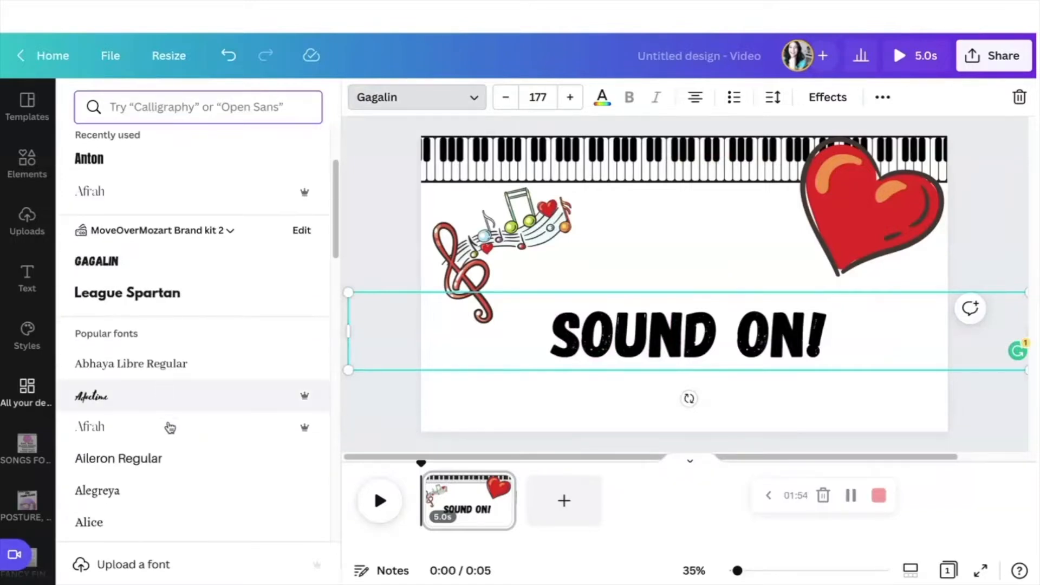
{"action": "left_click", "coordinate": [161, 406]}
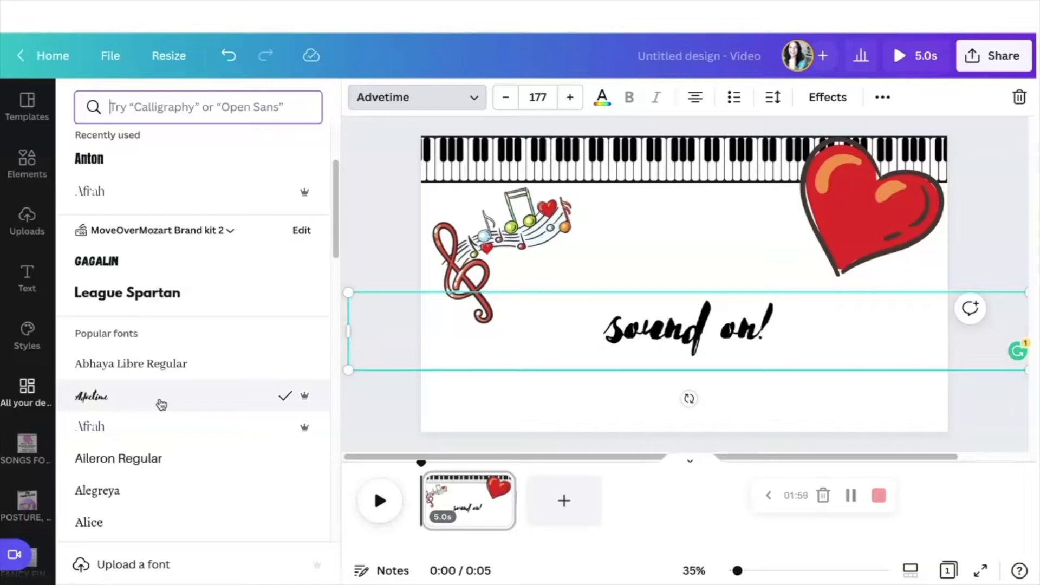
{"action": "left_click", "coordinate": [162, 261]}
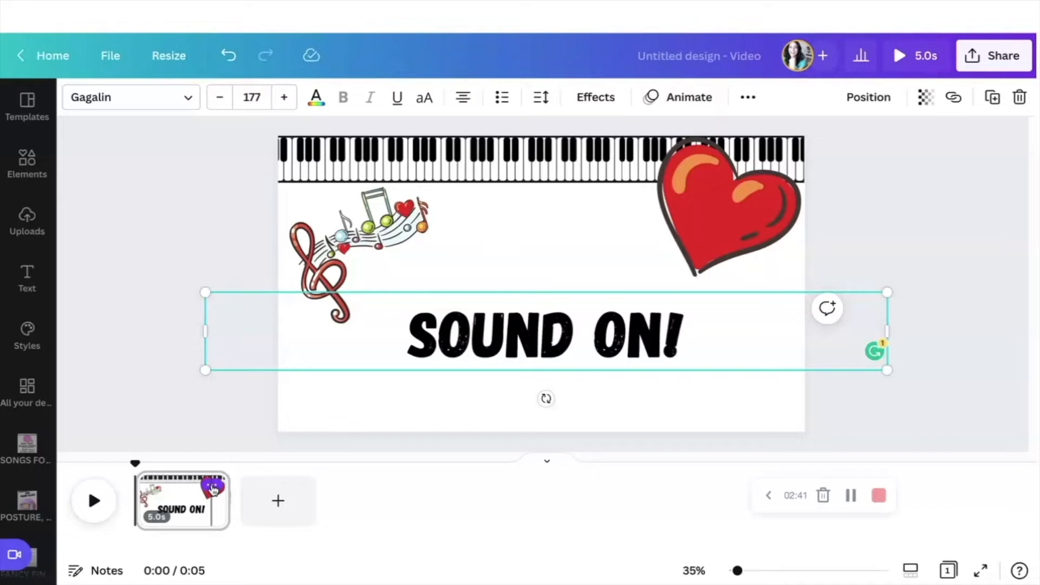
Step: Duplicate the SOUND ON! page and replace the copy's text with SPRING CONCERT
{"action": "left_click", "coordinate": [214, 489]}
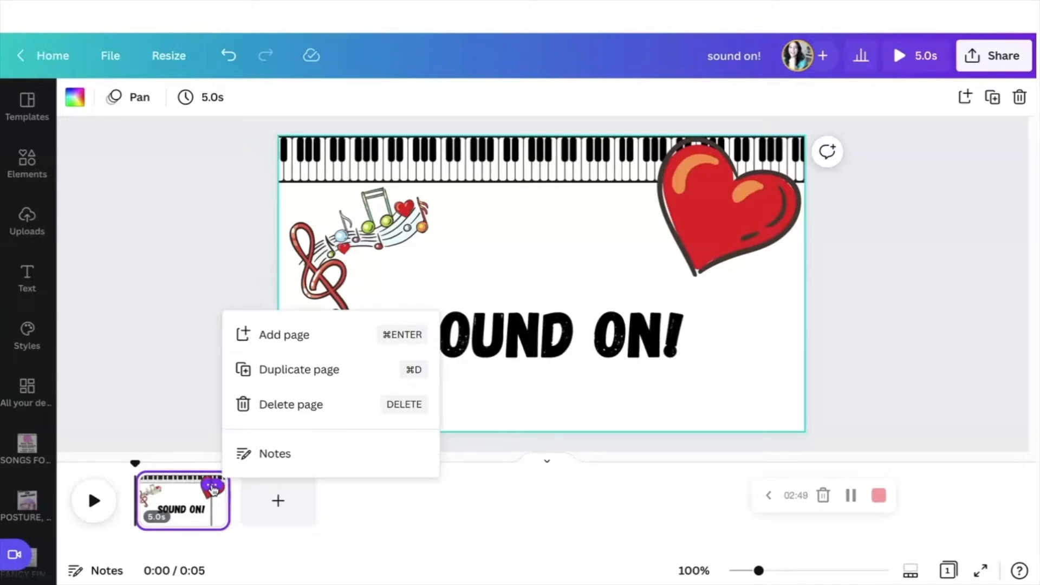
{"action": "left_click", "coordinate": [275, 373]}
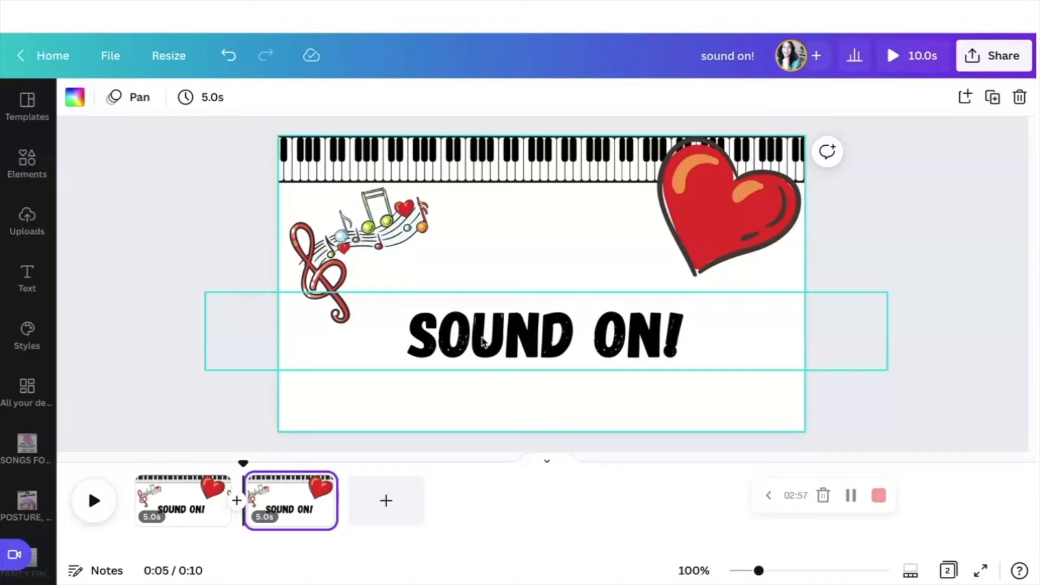
{"action": "left_click", "coordinate": [483, 340]}
{"action": "left_click", "coordinate": [482, 337]}
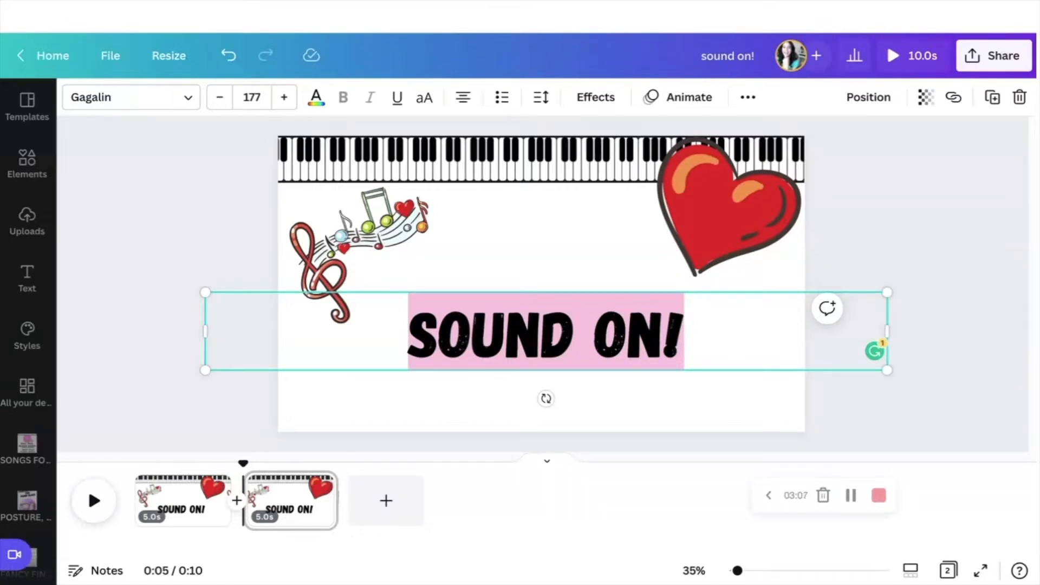
{"action": "type", "text": "SPRING"}
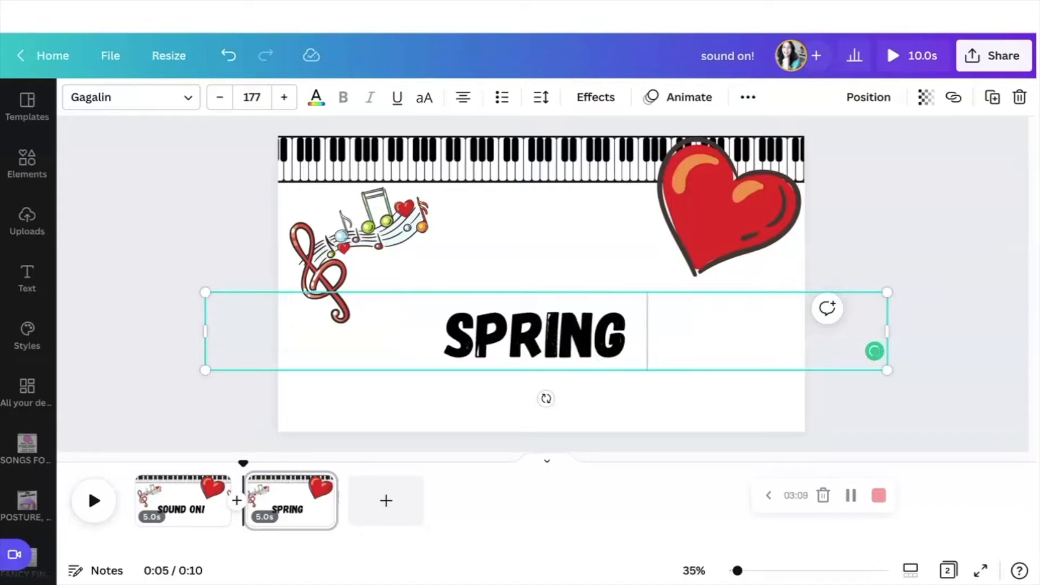
{"action": "type", "text": " CONCERT"}
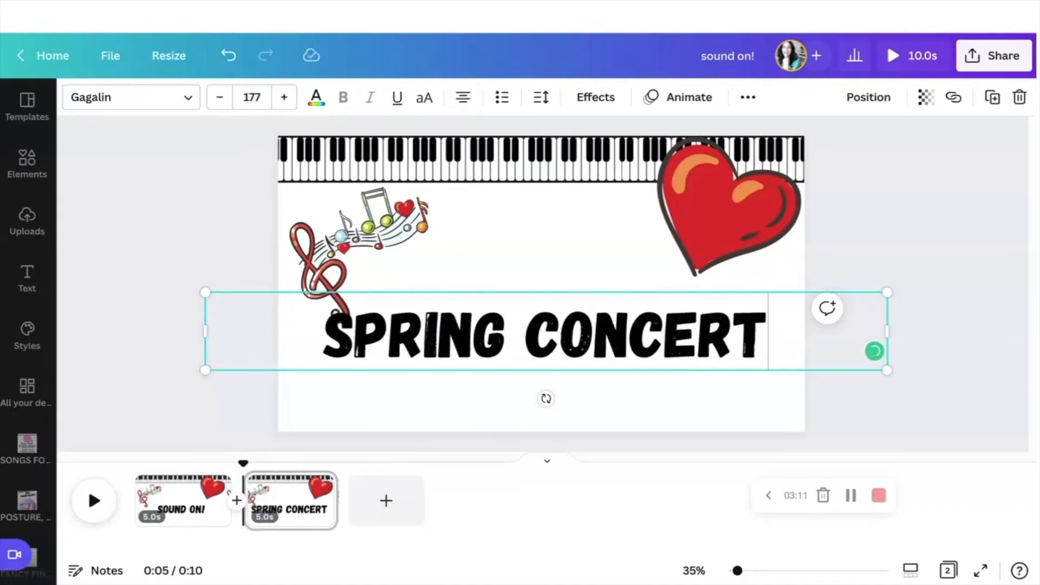
Step: Move the SPRING CONCERT text slightly lower on the second page
{"action": "left_click", "coordinate": [837, 396]}
{"action": "left_click", "coordinate": [471, 349]}
{"action": "left_click_drag", "start_coordinate": [473, 348], "coordinate": [476, 359]}
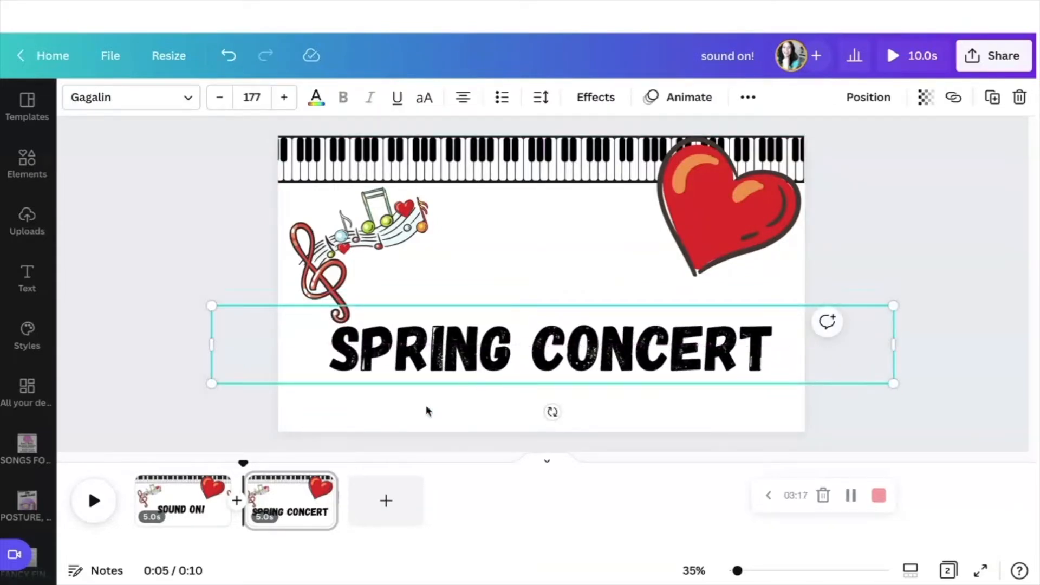
Step: Duplicate the SPRING CONCERT page to make a third page
{"action": "left_click", "coordinate": [323, 488]}
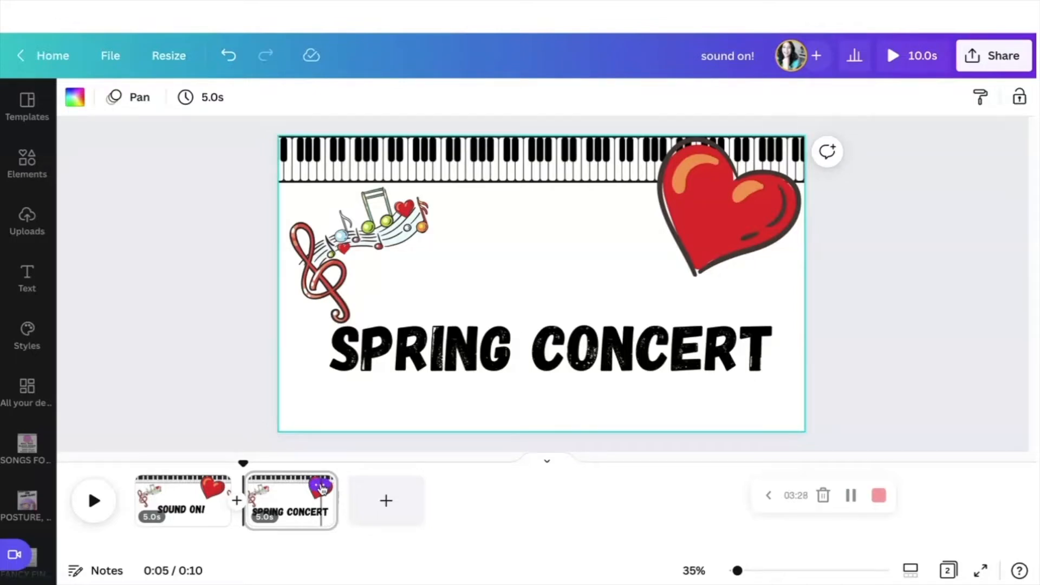
{"action": "left_click", "coordinate": [322, 487]}
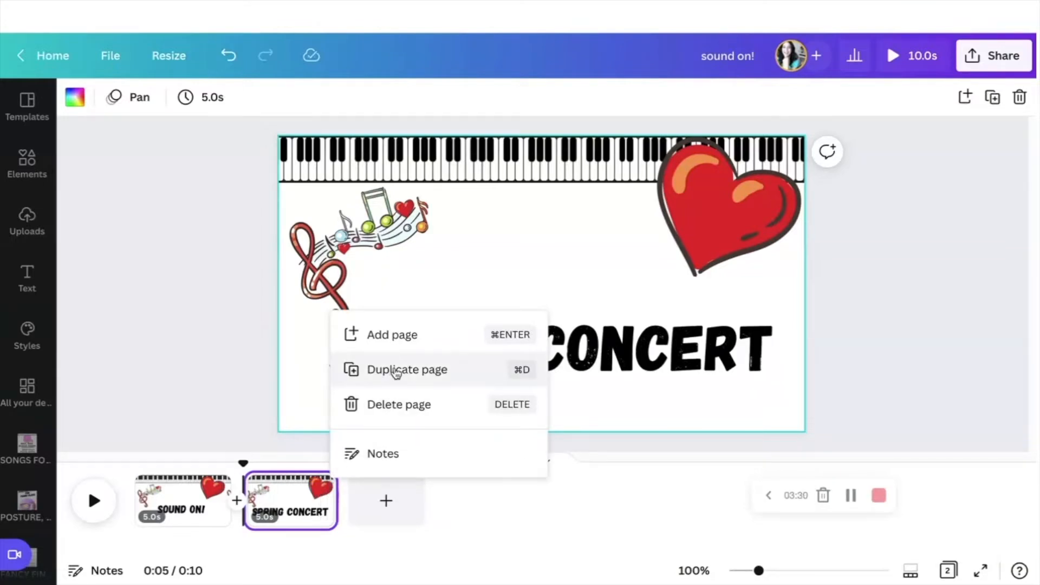
{"action": "left_click", "coordinate": [396, 372]}
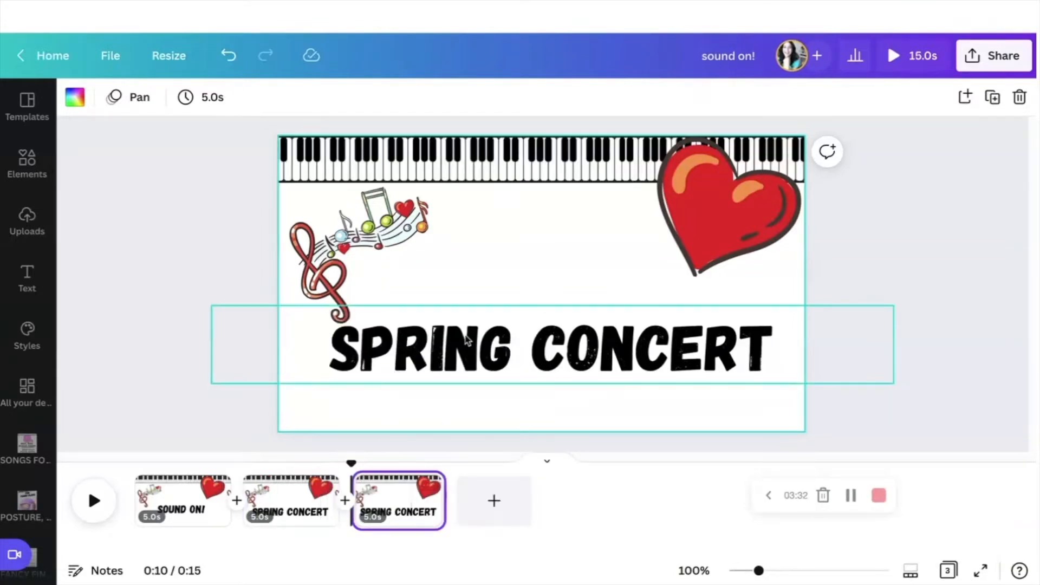
Step: Replace the third page's text with MAY 27 and 12 NOON on two lines and move it up to fit the page
{"action": "left_click", "coordinate": [468, 340]}
{"action": "left_click_drag", "start_coordinate": [331, 342], "coordinate": [767, 334]}
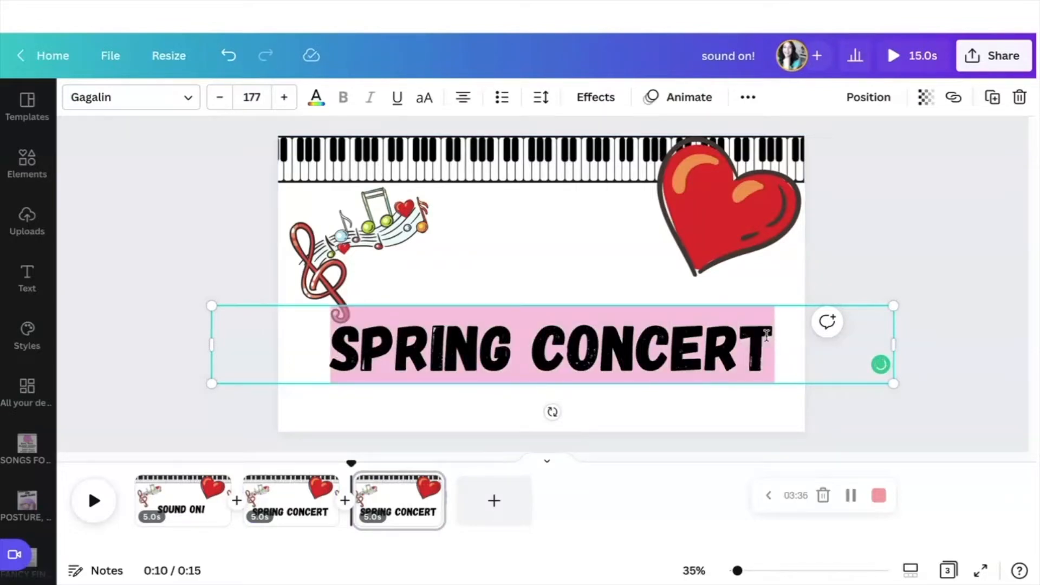
{"action": "type", "text": "MAY 27"}
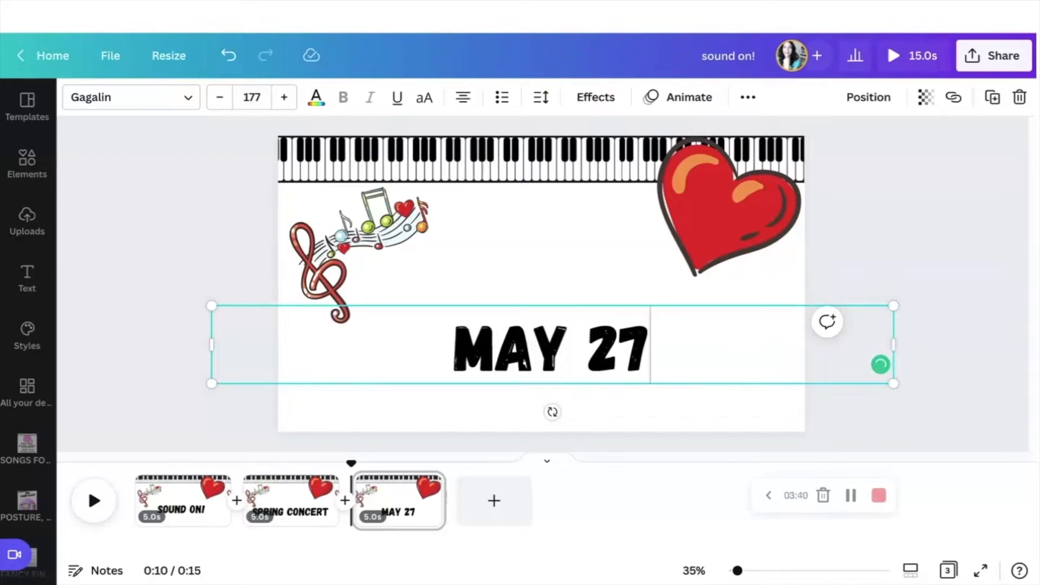
{"action": "key", "text": "Return"}
{"action": "type", "text": "12 NOON"}
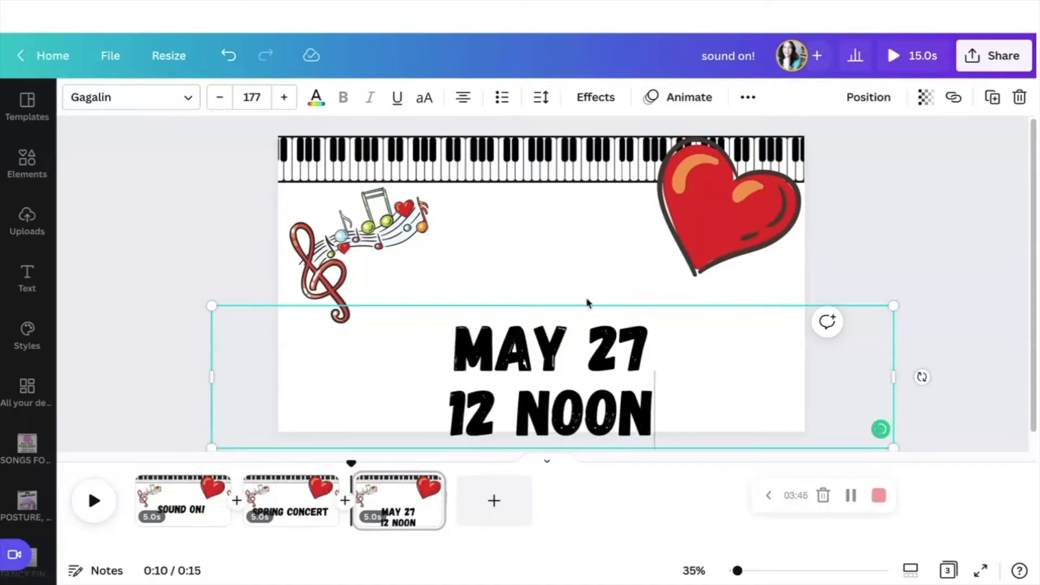
{"action": "left_click_drag", "start_coordinate": [585, 304], "coordinate": [585, 284]}
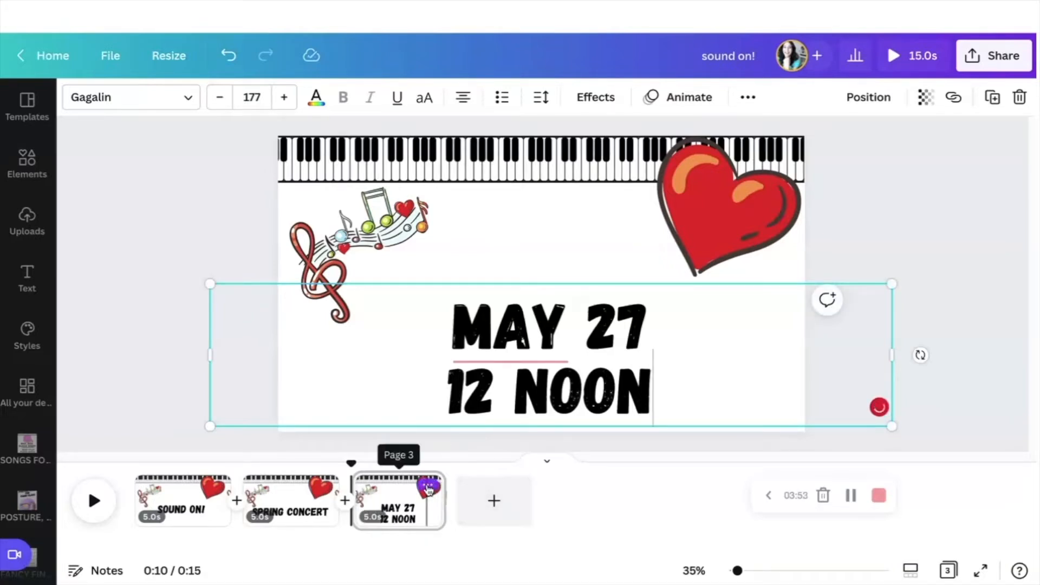
Step: Duplicate the MAY 27 page without its text and open the recording studio to record yourself on the copy
{"action": "left_click", "coordinate": [428, 490]}
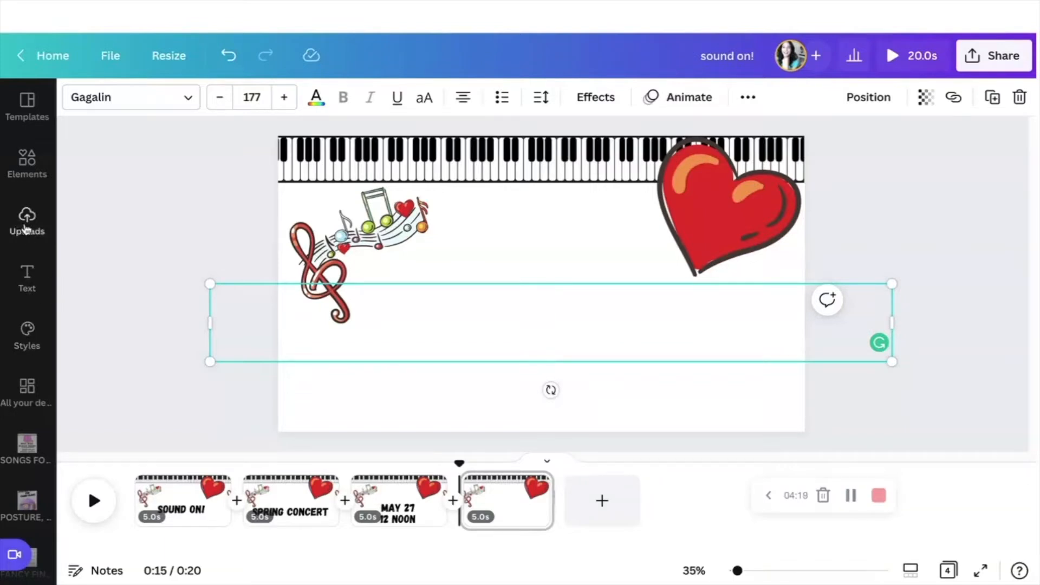
{"action": "left_click", "coordinate": [26, 226]}
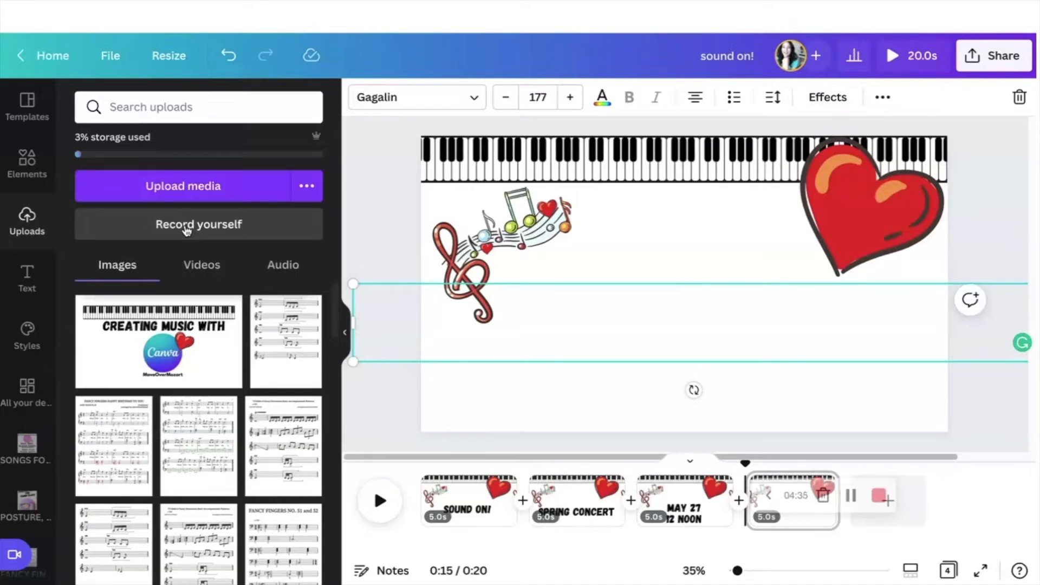
{"action": "left_click", "coordinate": [187, 231]}
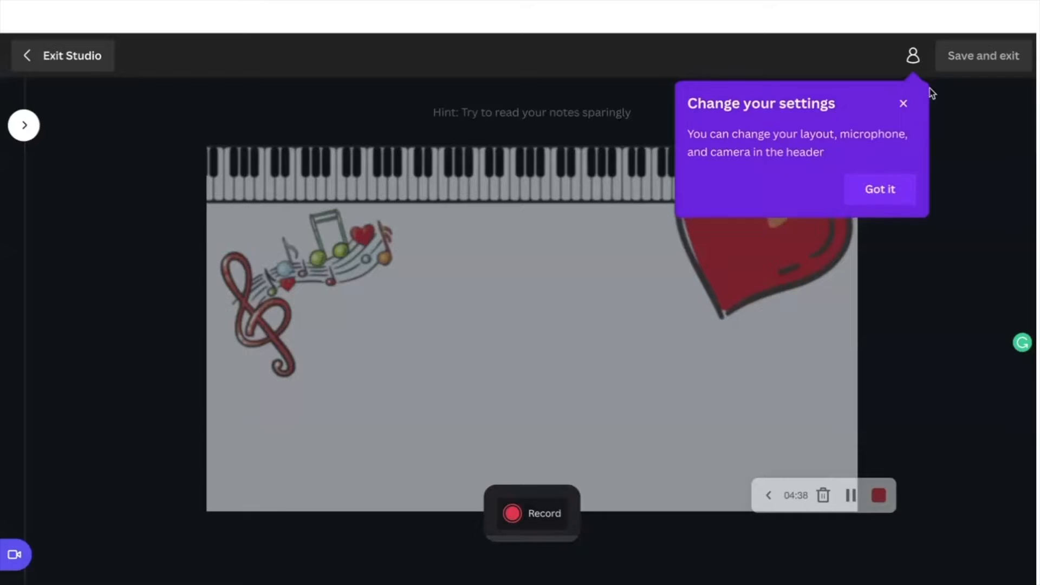
Step: Dismiss the settings tip and review the available cameras in the recording settings, keeping the HD Pro Webcam C920
{"action": "left_click", "coordinate": [902, 104]}
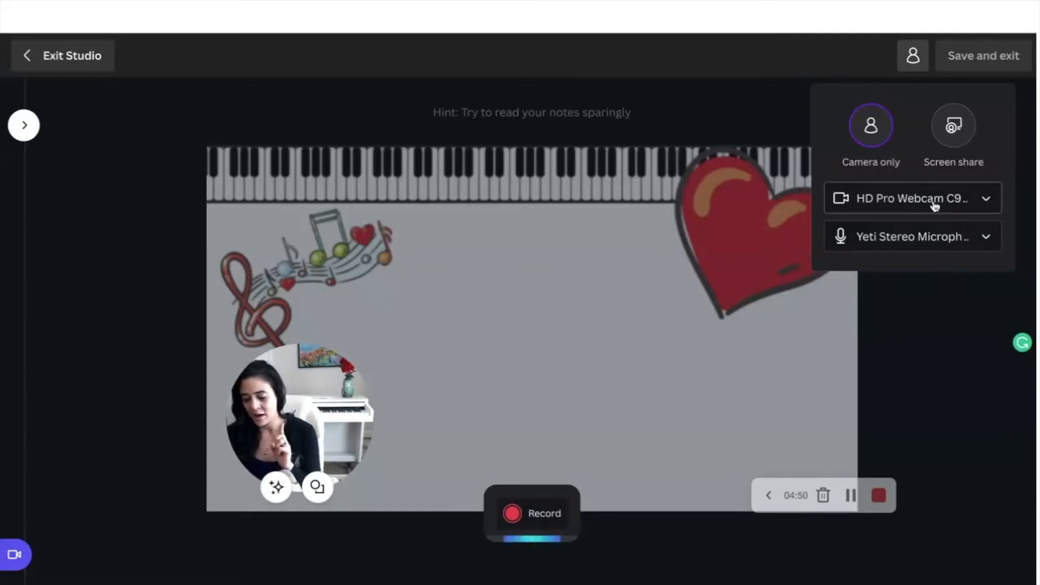
{"action": "left_click", "coordinate": [977, 199]}
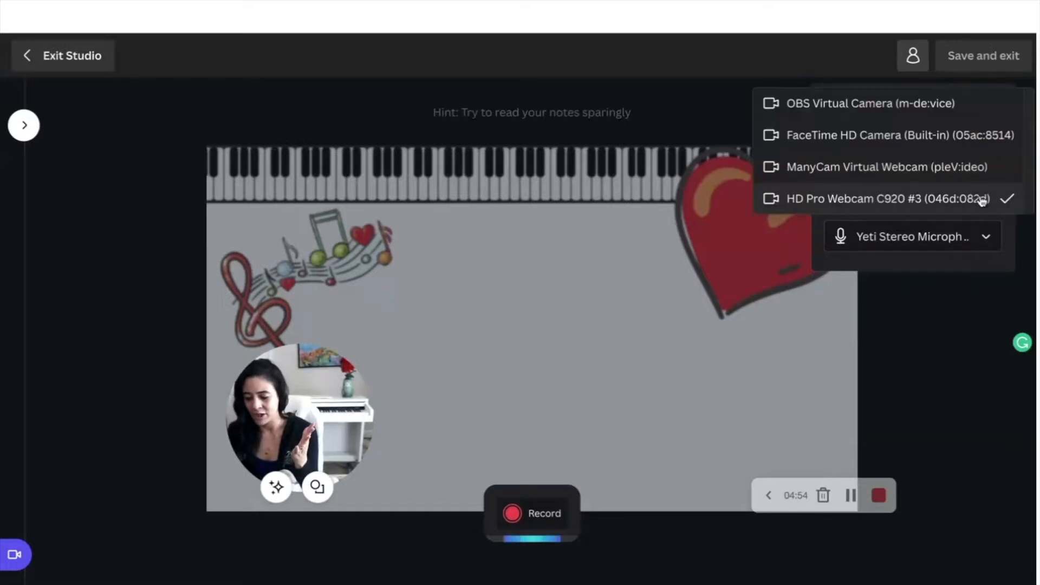
{"action": "left_click", "coordinate": [943, 347]}
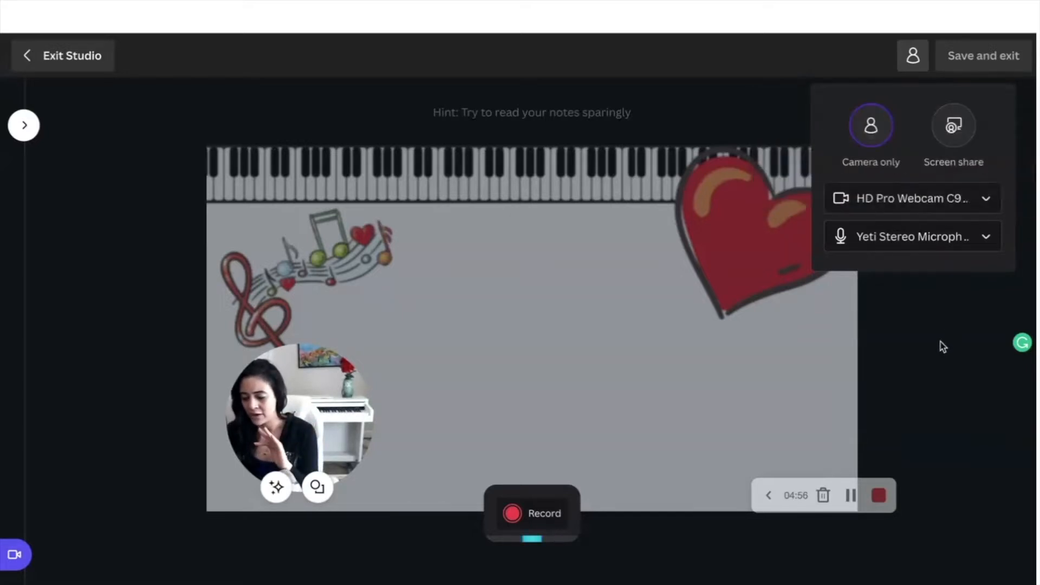
Step: Keep the Yeti Stereo Microphone as the audio source, record the webcam clip, and save it to the page
{"action": "left_click", "coordinate": [981, 236]}
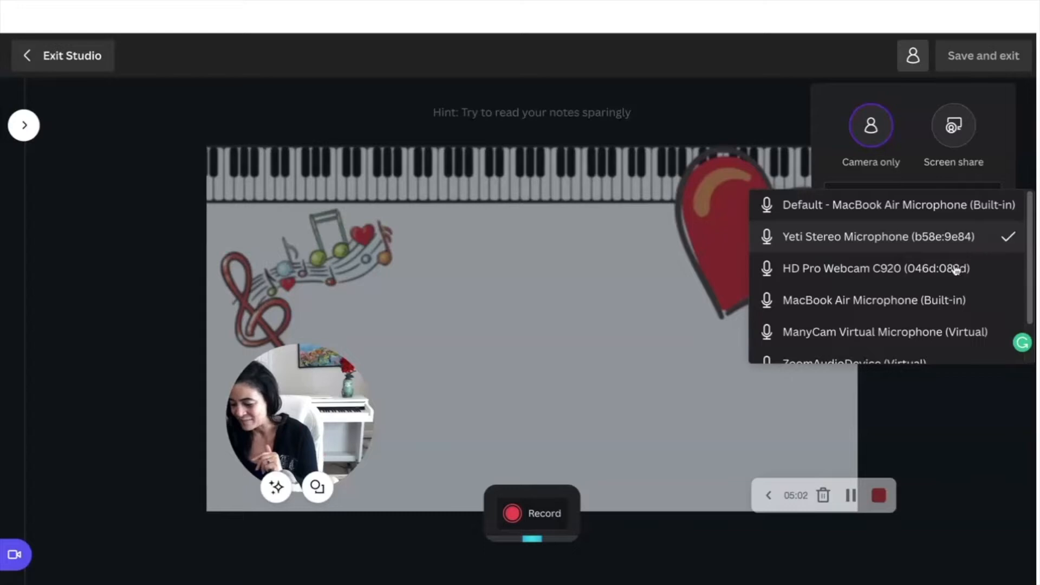
{"action": "left_click", "coordinate": [938, 366]}
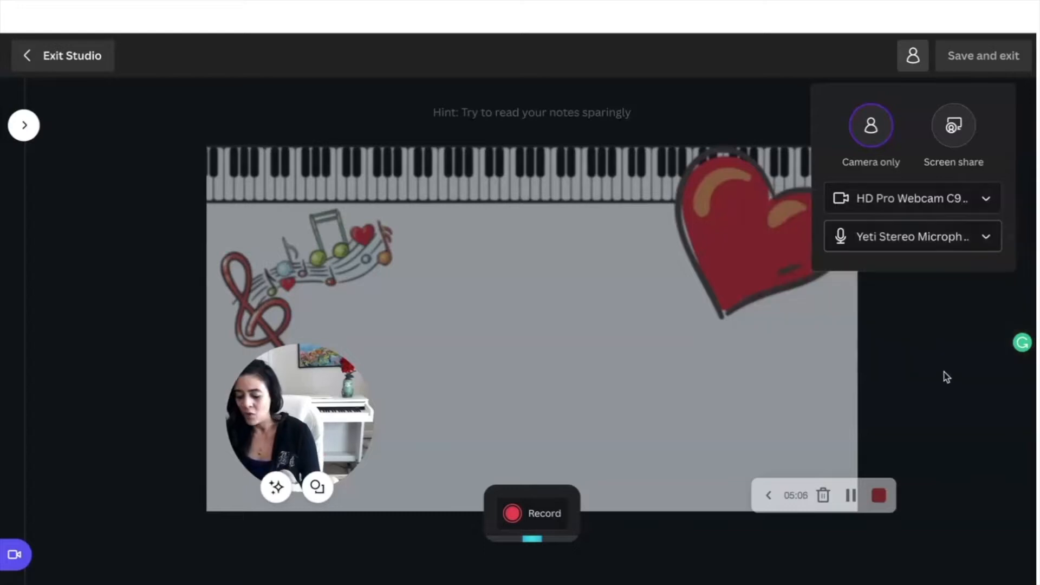
{"action": "left_click", "coordinate": [512, 514]}
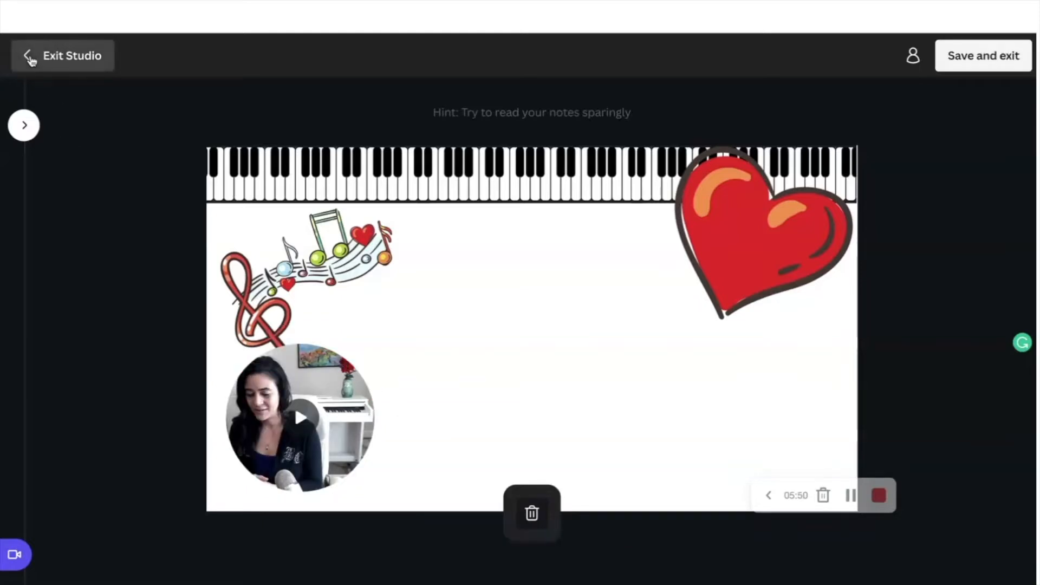
{"action": "left_click", "coordinate": [973, 61]}
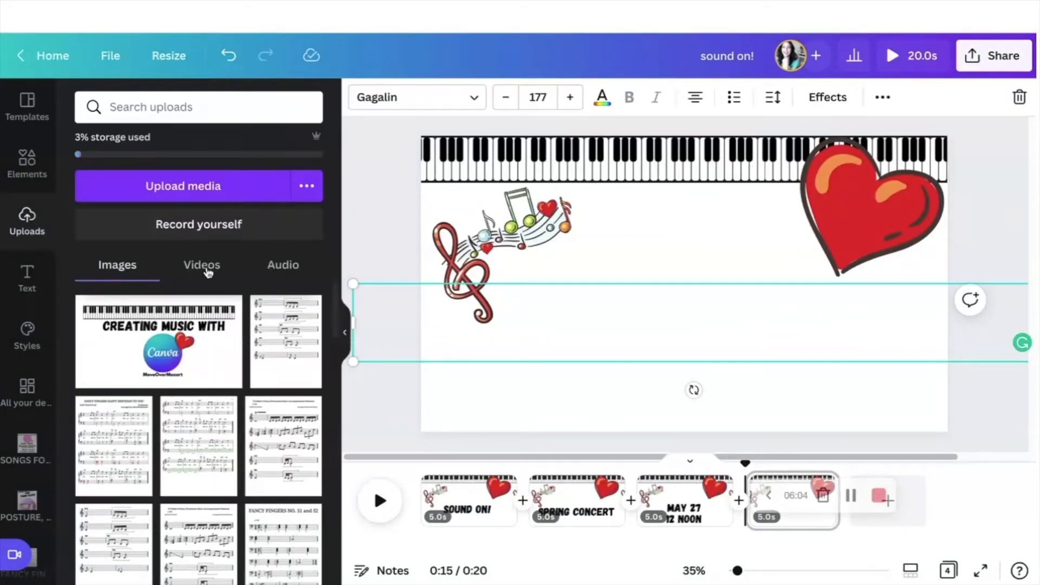
Step: Check the uploaded videos and move the circular webcam clip to the lower middle of the fourth page
{"action": "left_click", "coordinate": [209, 272]}
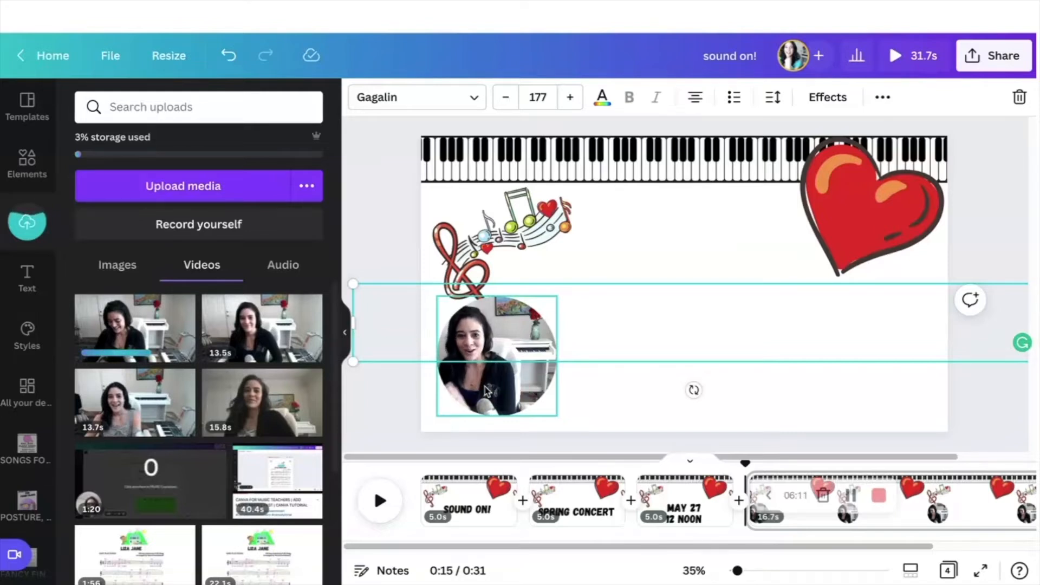
{"action": "left_click", "coordinate": [498, 368]}
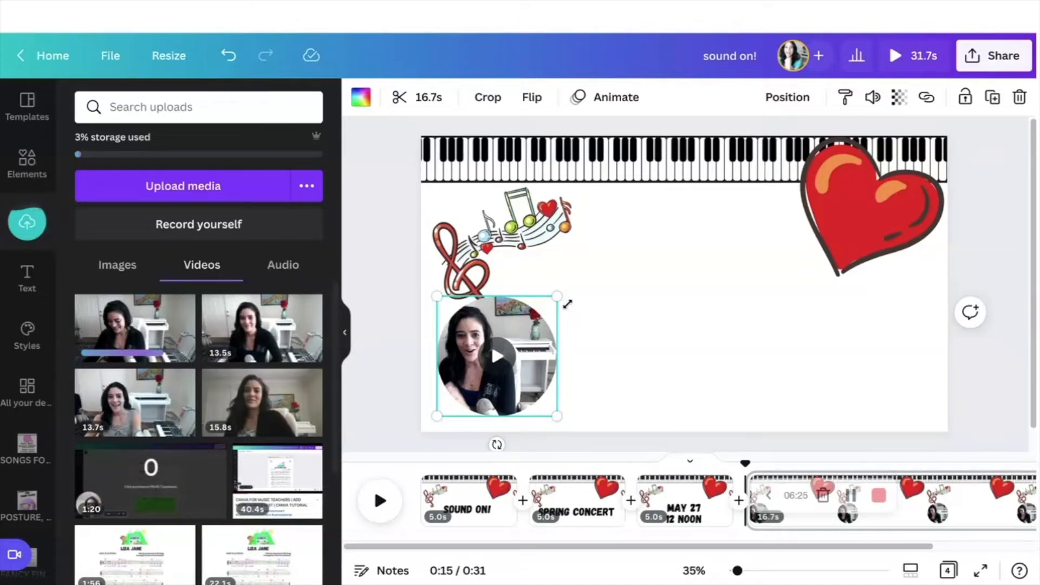
{"action": "left_click_drag", "start_coordinate": [541, 347], "coordinate": [683, 316]}
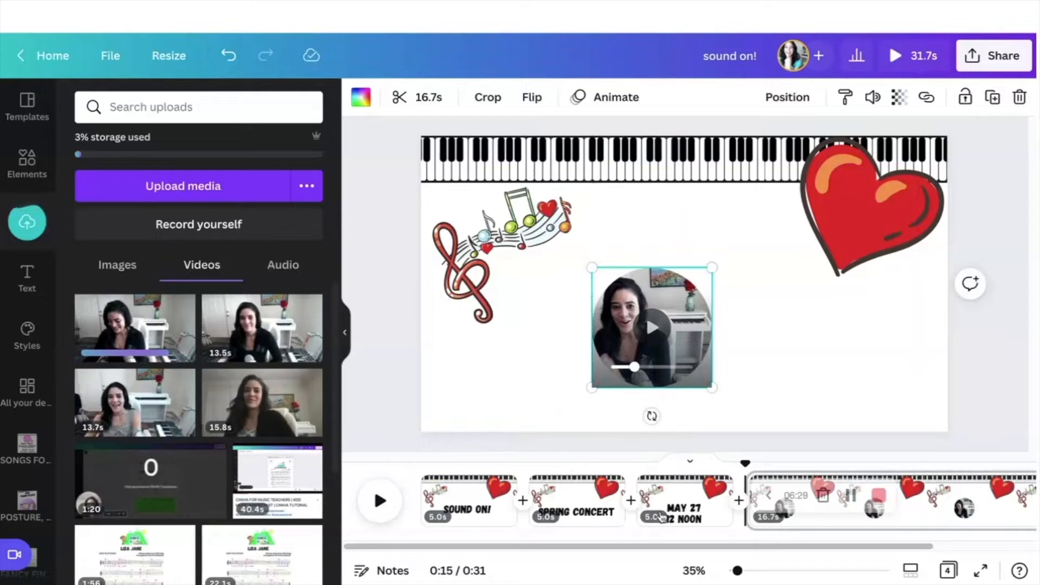
Step: Duplicate the MAY 27 page and place the copy at the end, after the webcam clip page
{"action": "left_click_drag", "start_coordinate": [661, 544], "coordinate": [739, 547]}
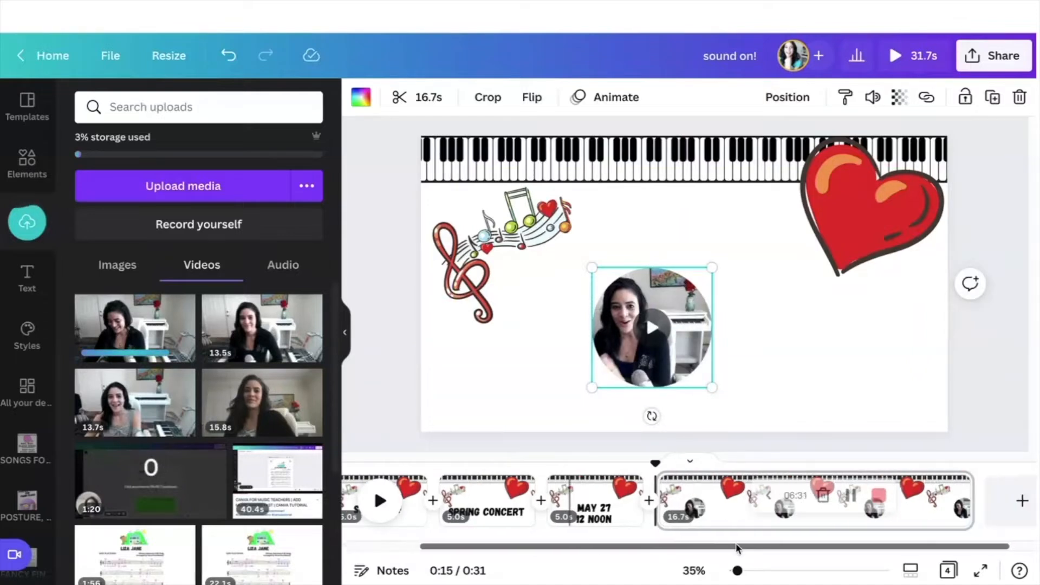
{"action": "left_click", "coordinate": [345, 337]}
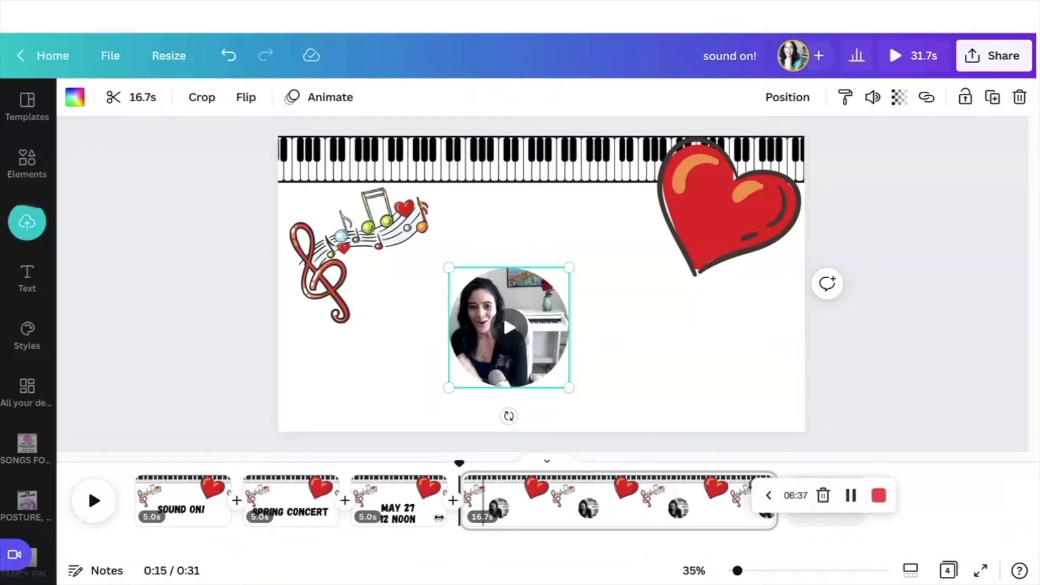
{"action": "left_click", "coordinate": [433, 486]}
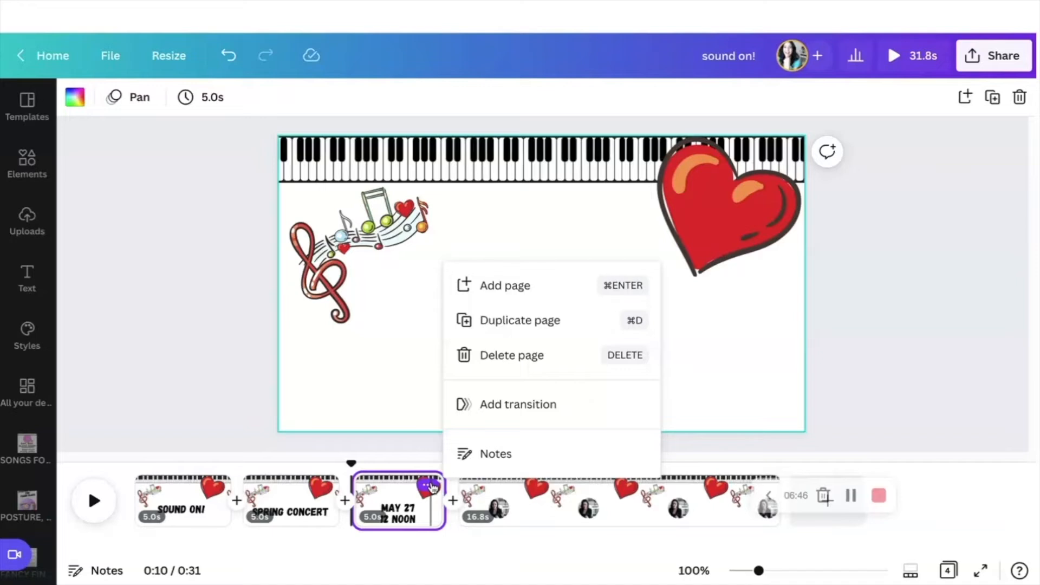
{"action": "left_click", "coordinate": [525, 321]}
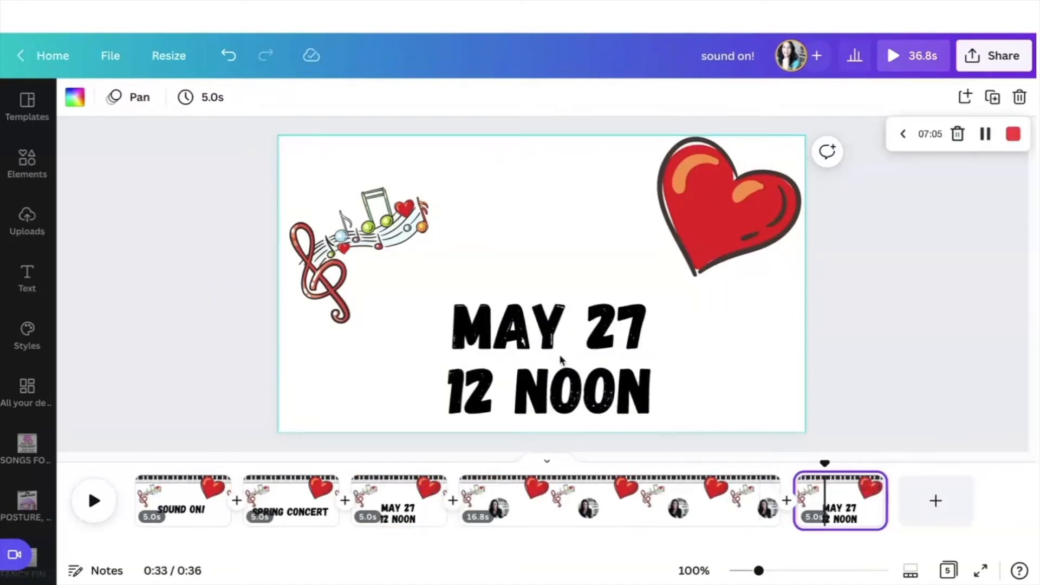
Step: Replace the fifth page's text with SAVE THE DATE and move it lower, clear of the treble clef
{"action": "left_click", "coordinate": [561, 359]}
{"action": "left_click_drag", "start_coordinate": [450, 325], "coordinate": [654, 385]}
{"action": "key", "text": "BackSpace"}
{"action": "type", "text": "SAVE"}
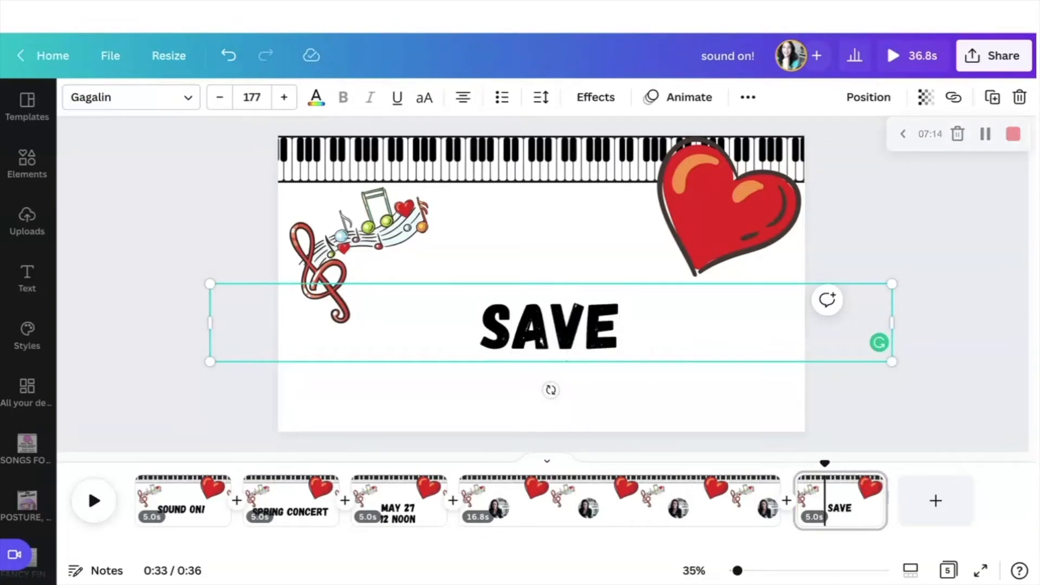
{"action": "type", "text": " THE DATE"}
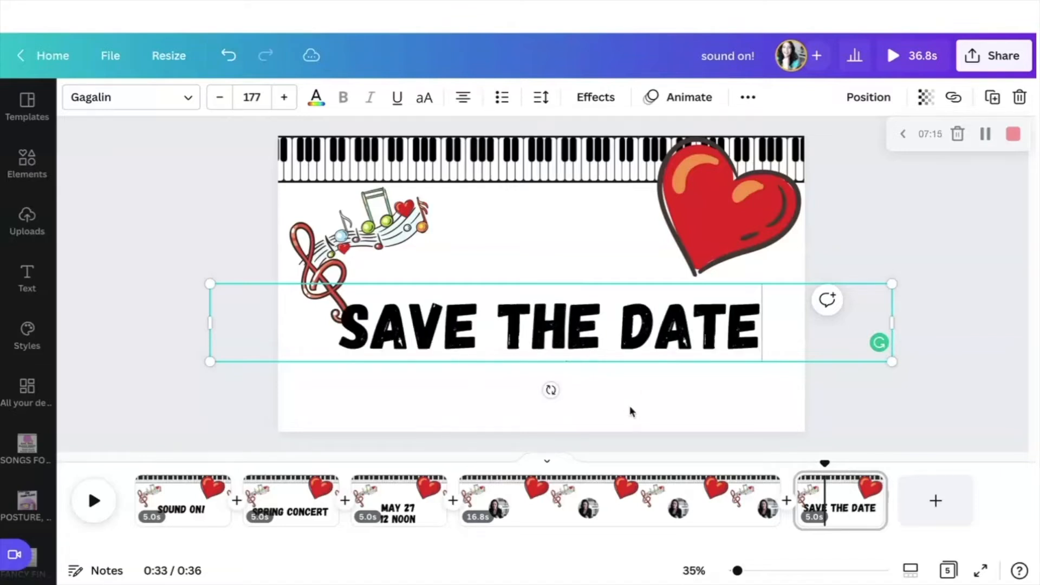
{"action": "left_click_drag", "start_coordinate": [544, 363], "coordinate": [546, 404]}
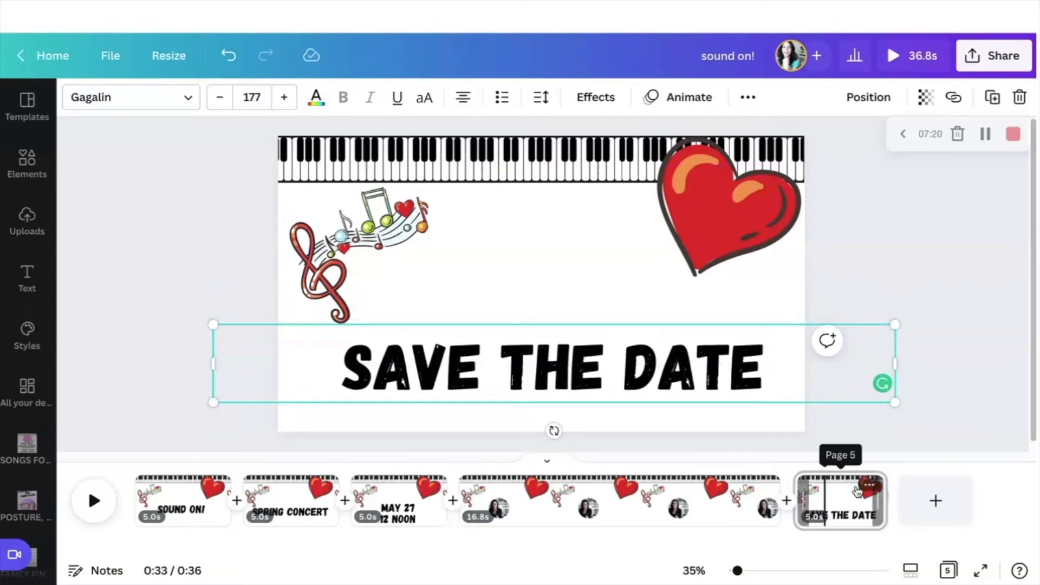
Step: Duplicate the SAVE THE DATE page and replace the copy's text with SEE YOU THERE
{"action": "left_click", "coordinate": [871, 487]}
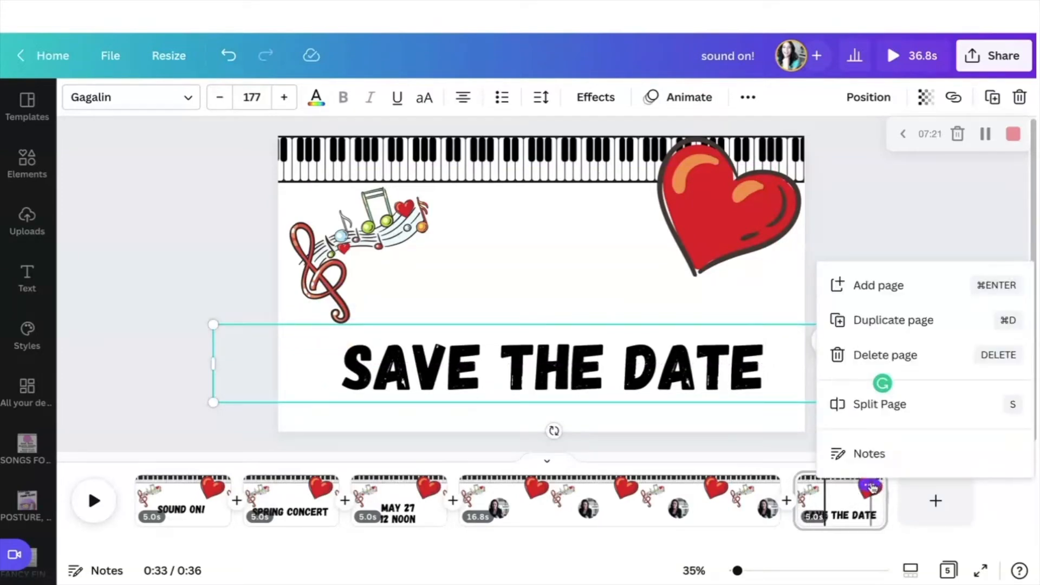
{"action": "left_click", "coordinate": [897, 321]}
{"action": "left_click", "coordinate": [589, 386]}
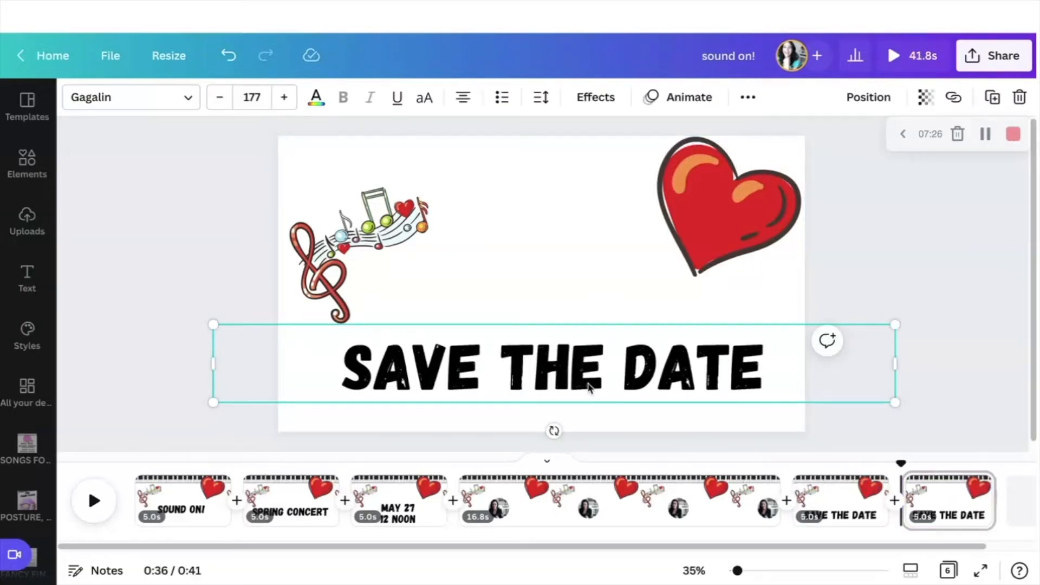
{"action": "triple_click", "coordinate": [589, 385]}
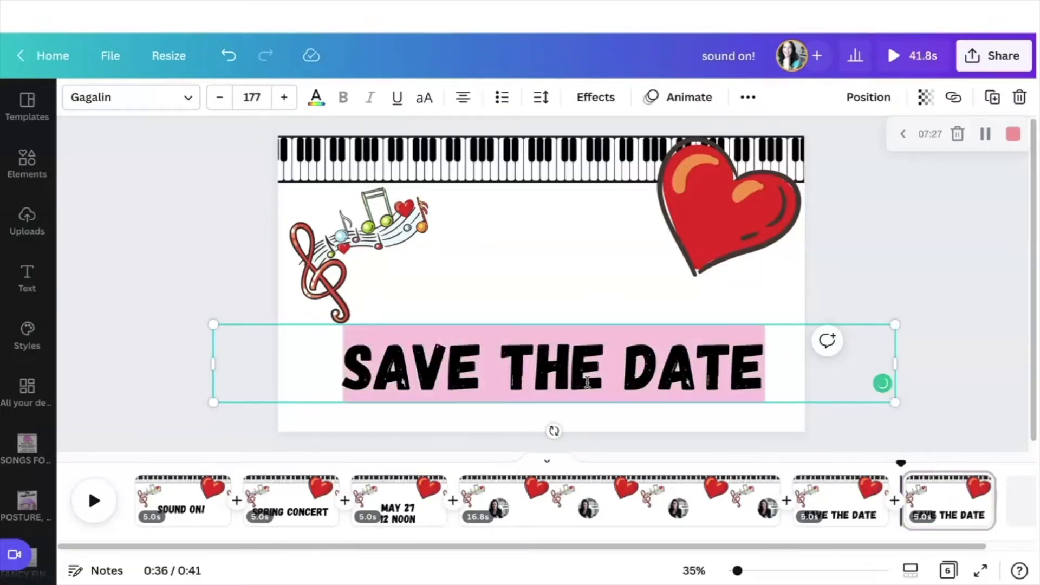
{"action": "type", "text": "SEE"}
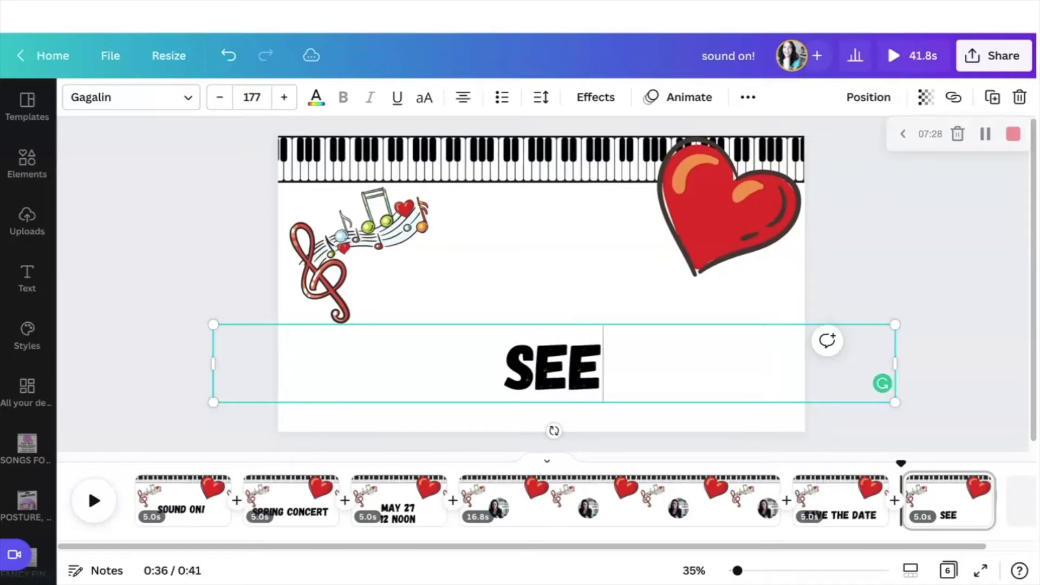
{"action": "type", "text": " YOU THERE"}
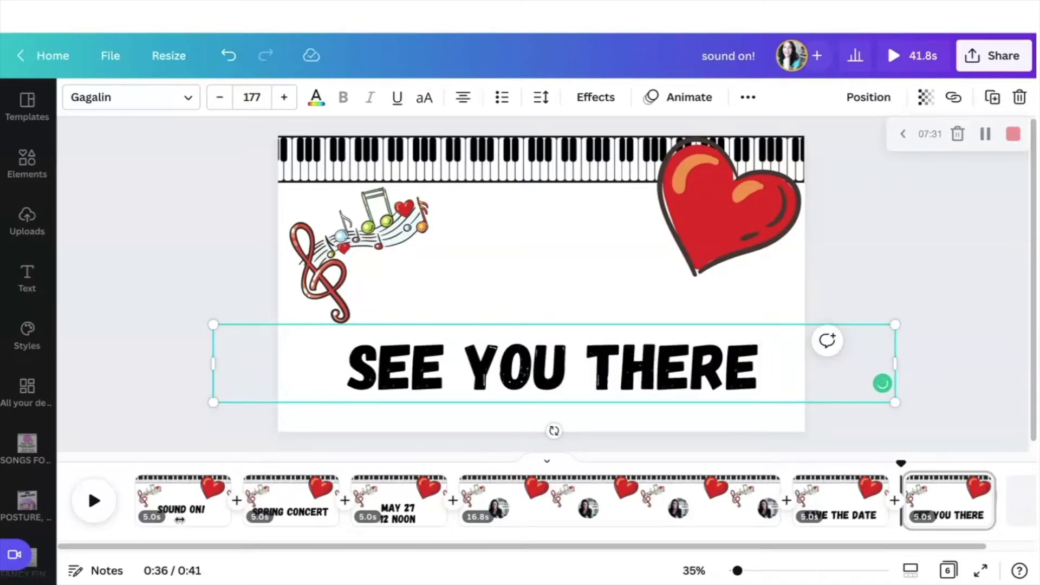
Step: Review the video's pages in order, from SOUND ON! through to SEE YOU THERE
{"action": "left_click", "coordinate": [179, 516]}
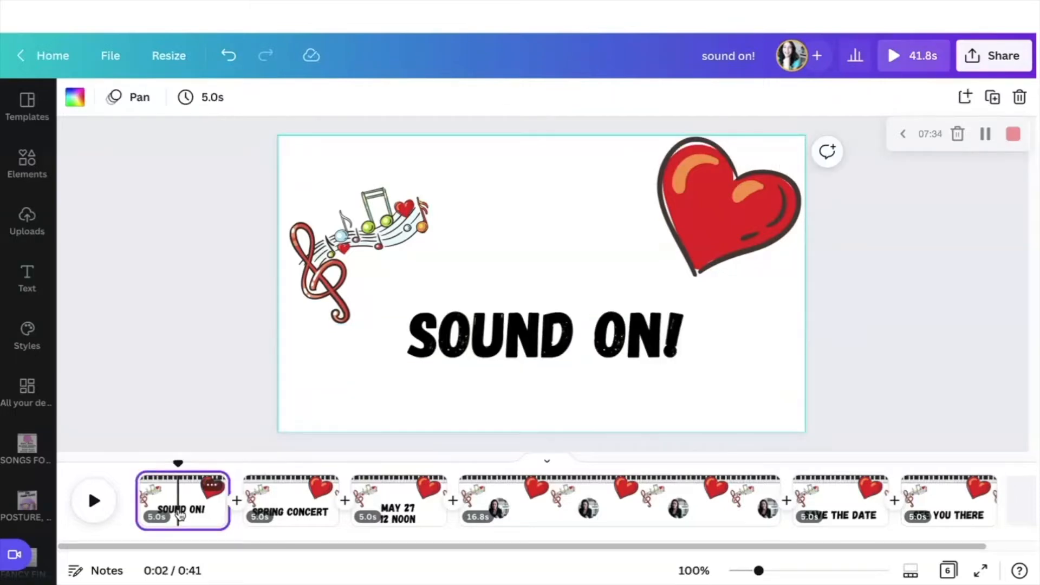
{"action": "left_click", "coordinate": [291, 506]}
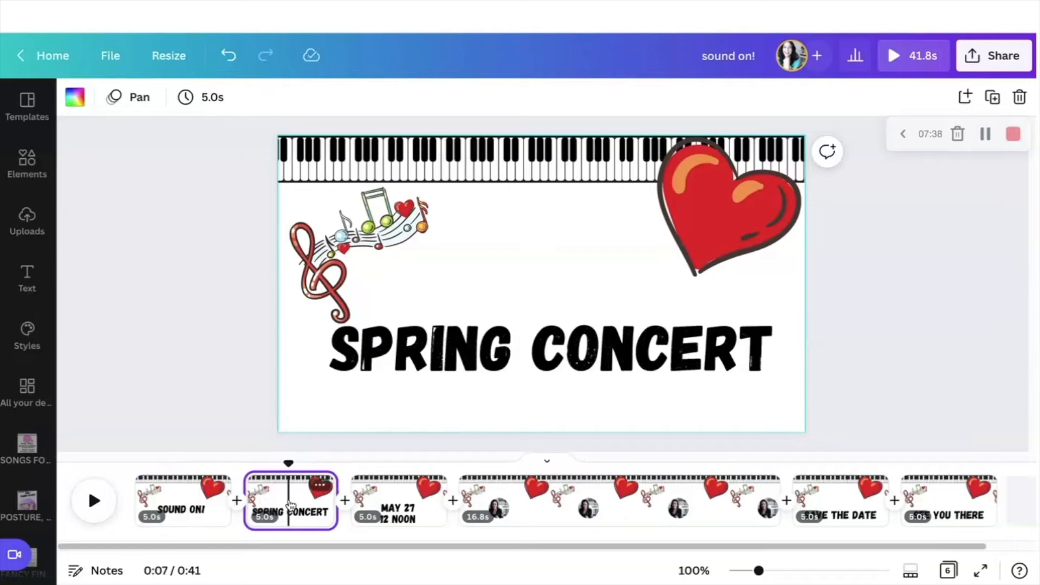
{"action": "left_click", "coordinate": [382, 505]}
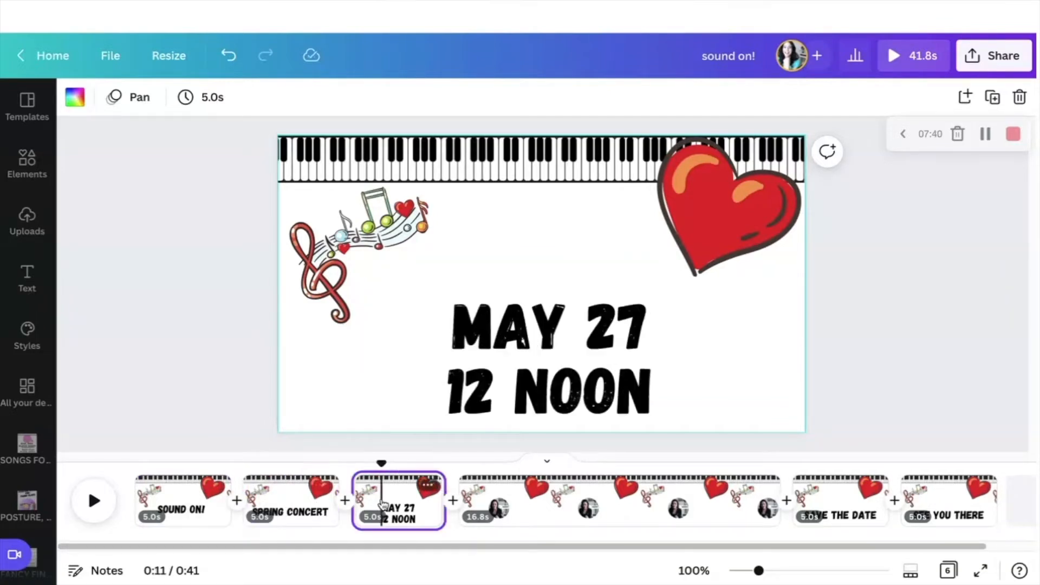
{"action": "left_click", "coordinate": [480, 498]}
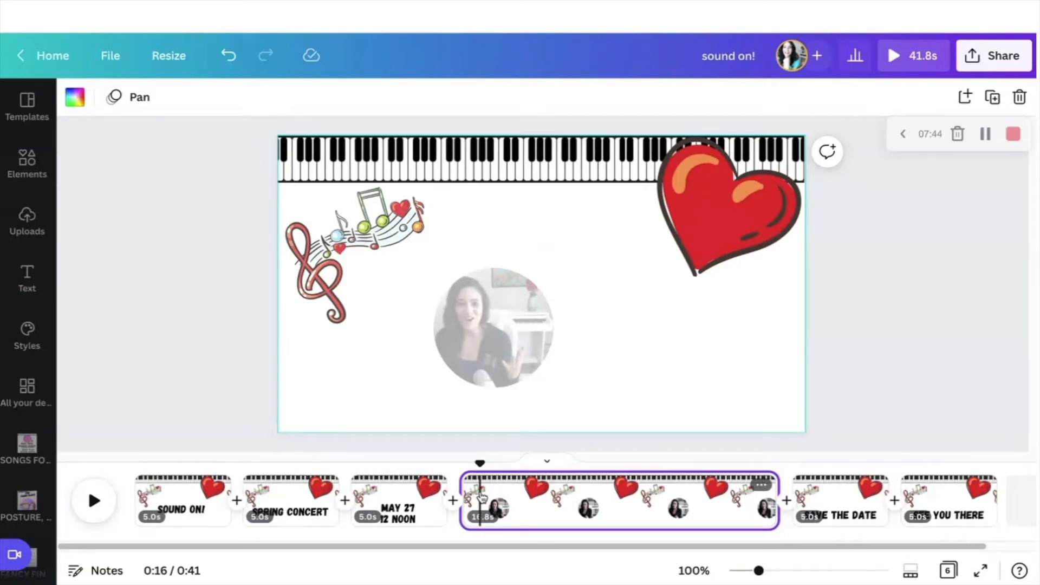
{"action": "left_click", "coordinate": [839, 497]}
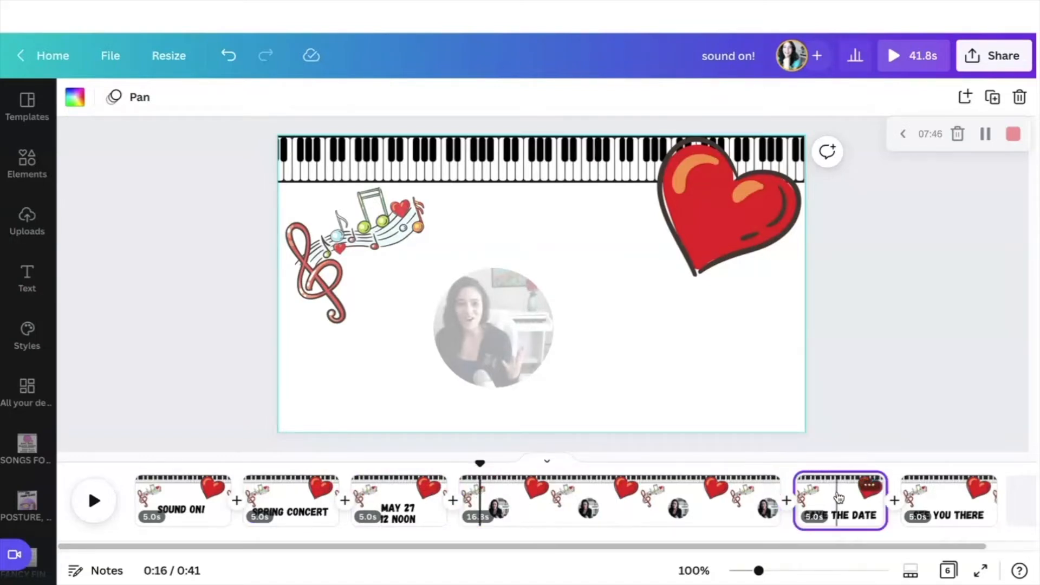
{"action": "left_click", "coordinate": [953, 499]}
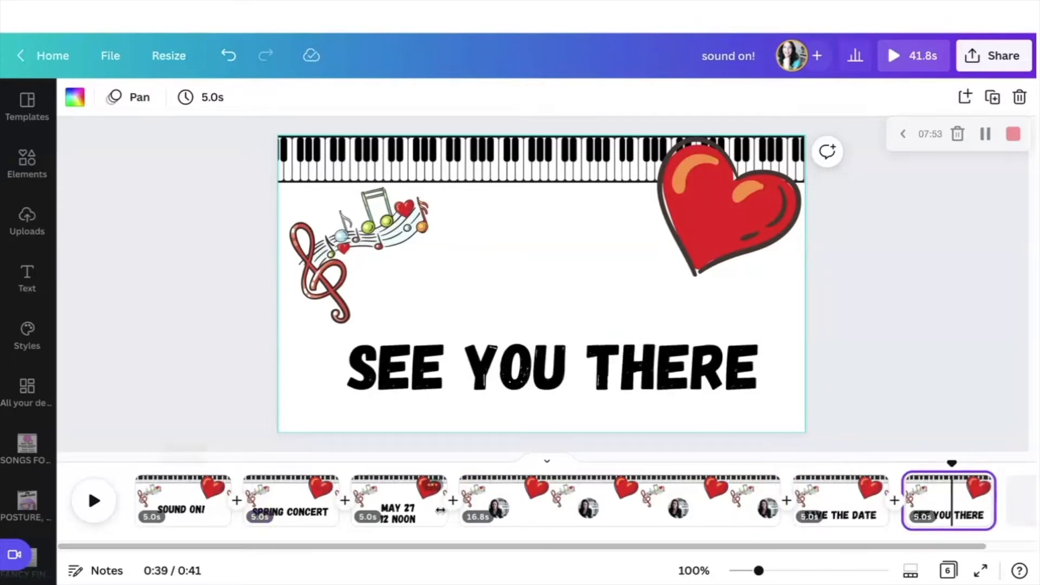
Step: Enlarge the circular webcam clip on the fourth page and position it near the middle, between the music notes and the heart
{"action": "left_click", "coordinate": [502, 508]}
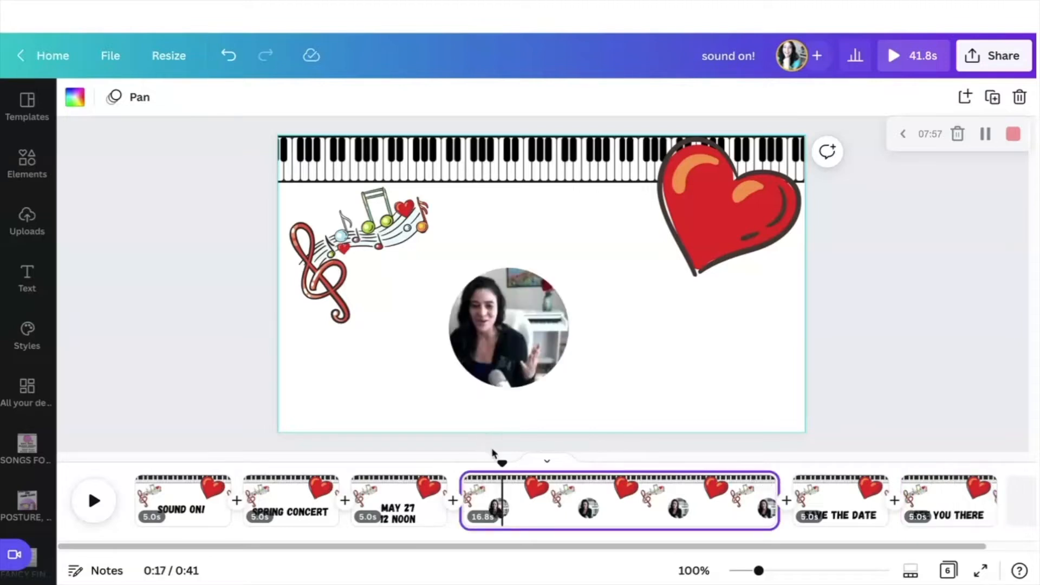
{"action": "left_click", "coordinate": [527, 333]}
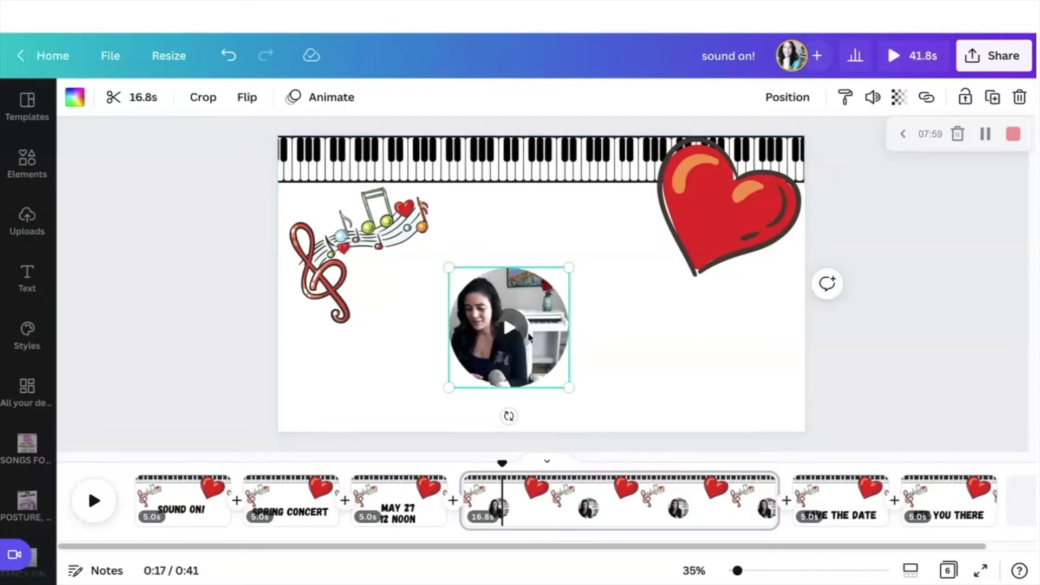
{"action": "left_click_drag", "start_coordinate": [417, 406], "coordinate": [399, 434]}
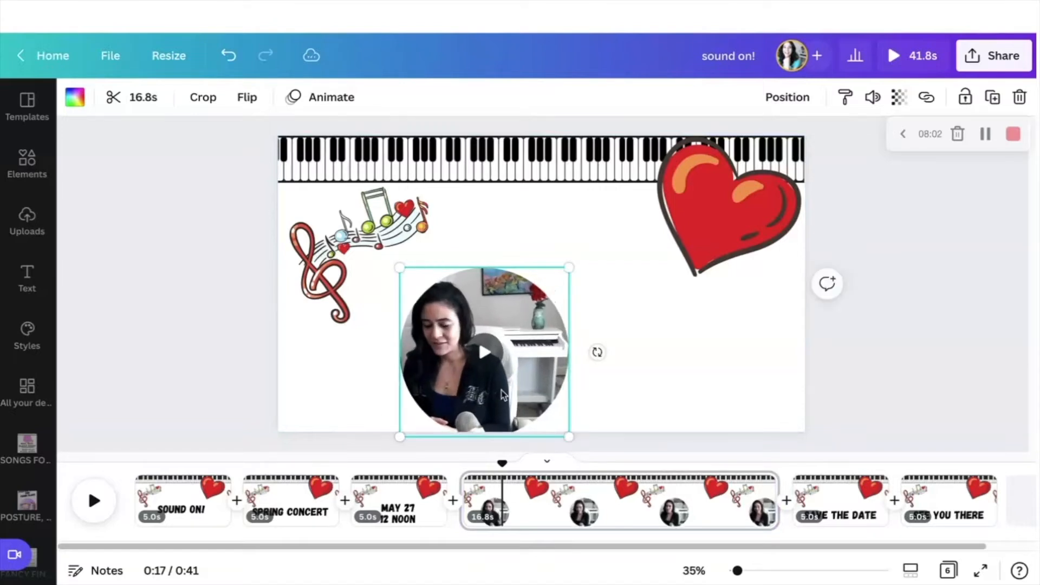
{"action": "left_click_drag", "start_coordinate": [502, 391], "coordinate": [543, 356]}
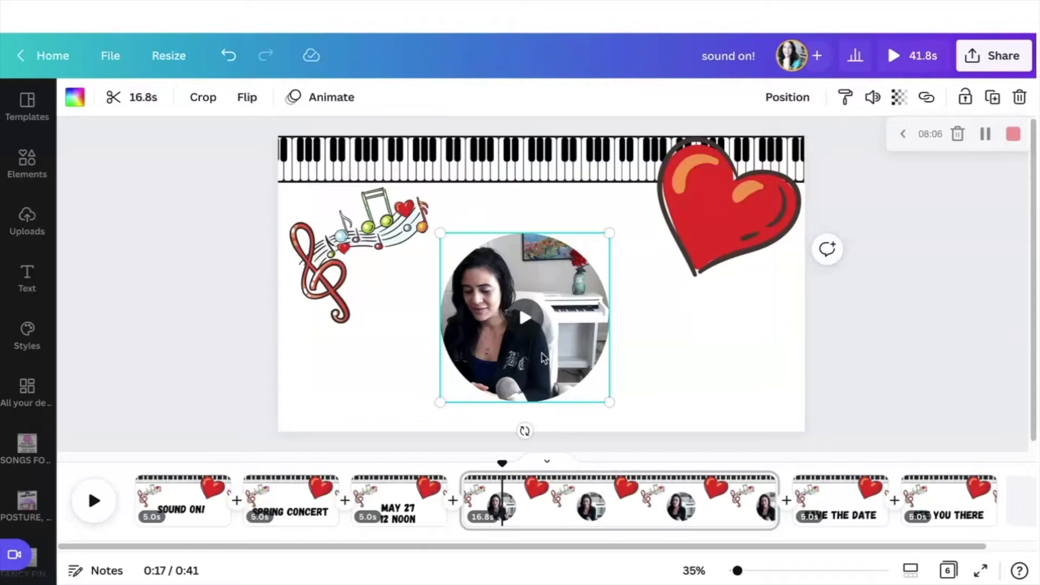
Step: Try detaching the webcam video from its circular frame, cropping its sides and repositioning it on the page
{"action": "right_click", "coordinate": [543, 358]}
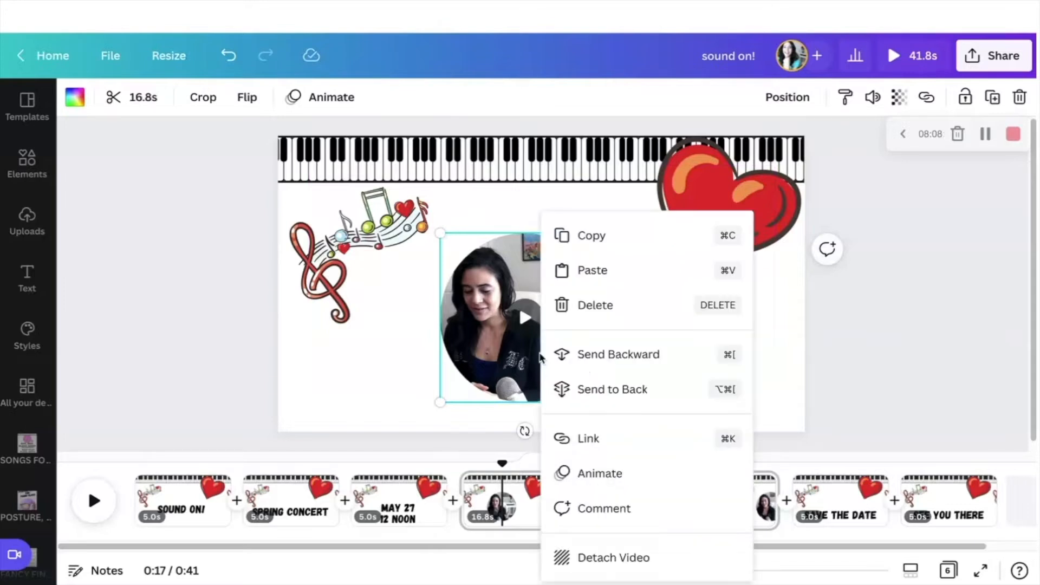
{"action": "left_click", "coordinate": [584, 559]}
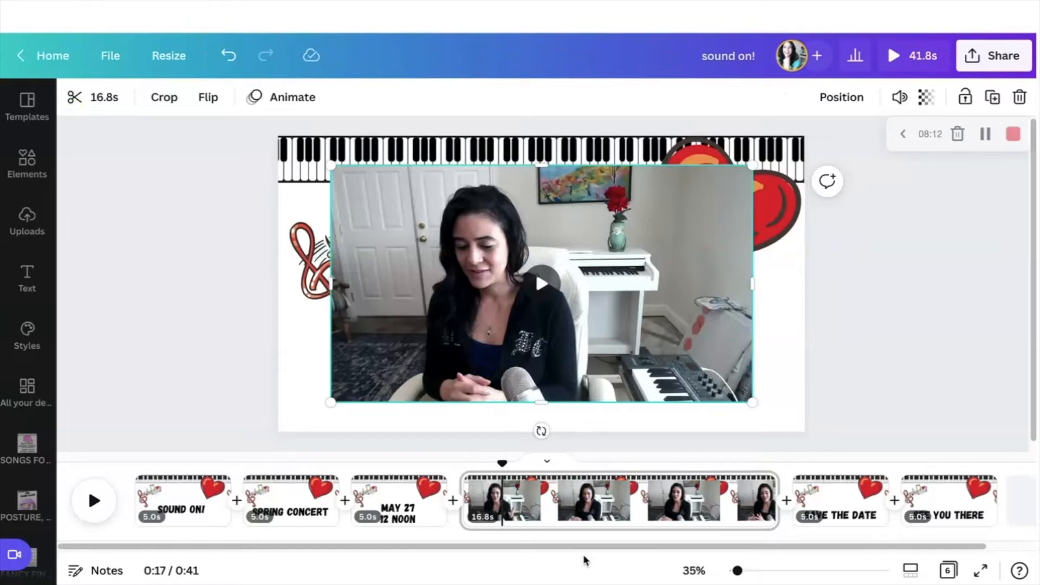
{"action": "left_click_drag", "start_coordinate": [440, 345], "coordinate": [441, 365]}
{"action": "left_click_drag", "start_coordinate": [348, 309], "coordinate": [399, 308]}
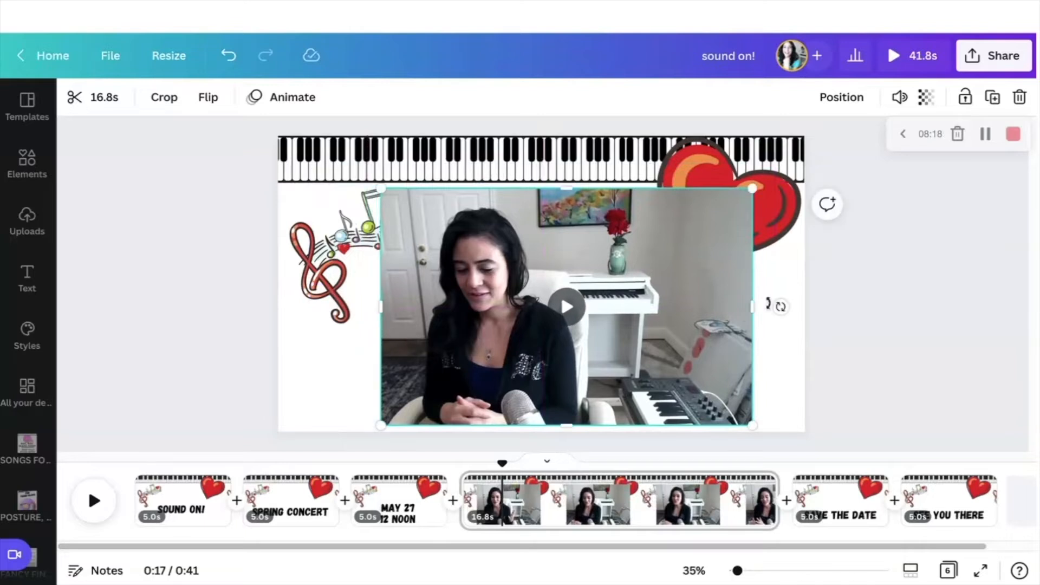
{"action": "left_click_drag", "start_coordinate": [744, 309], "coordinate": [698, 331]}
{"action": "left_click_drag", "start_coordinate": [581, 348], "coordinate": [547, 280]}
Step: Detach the webcam video from its circular frame on the fourth page
{"action": "left_click", "coordinate": [505, 307]}
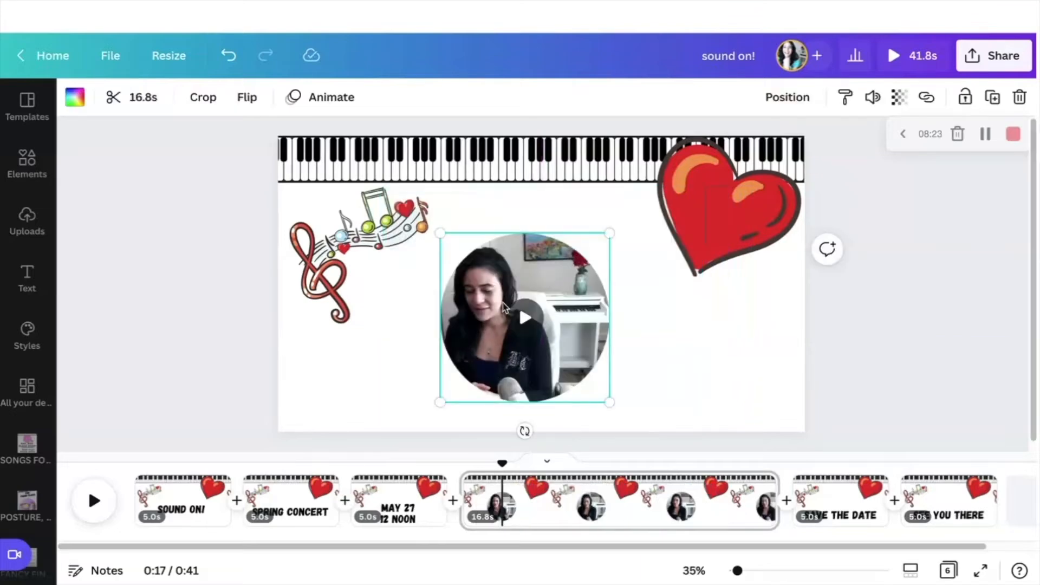
{"action": "right_click", "coordinate": [483, 366]}
{"action": "left_click", "coordinate": [534, 520]}
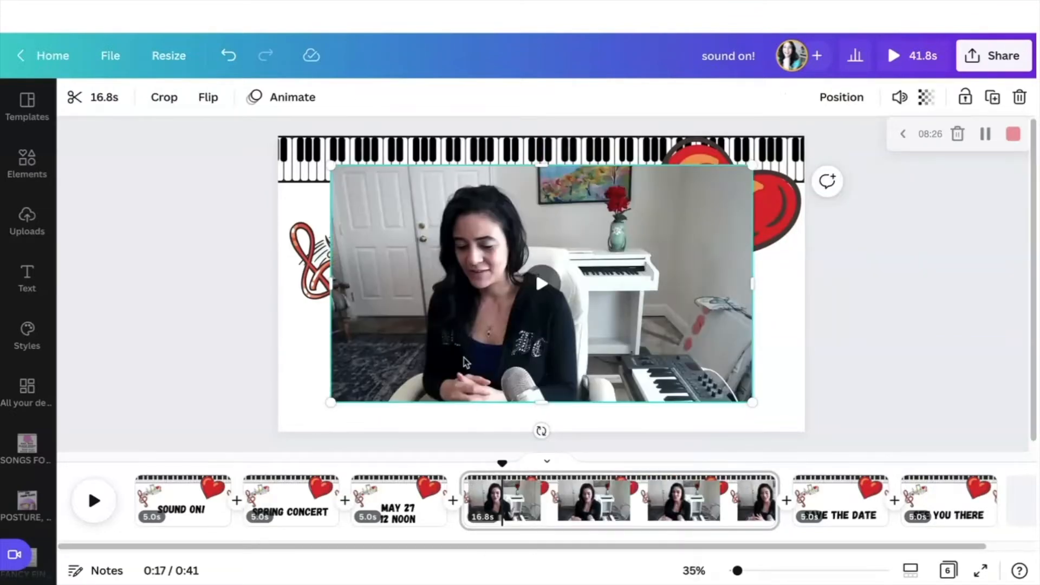
Step: Try setting the detached webcam video as the fourth page's background and deleting it
{"action": "right_click", "coordinate": [463, 362]}
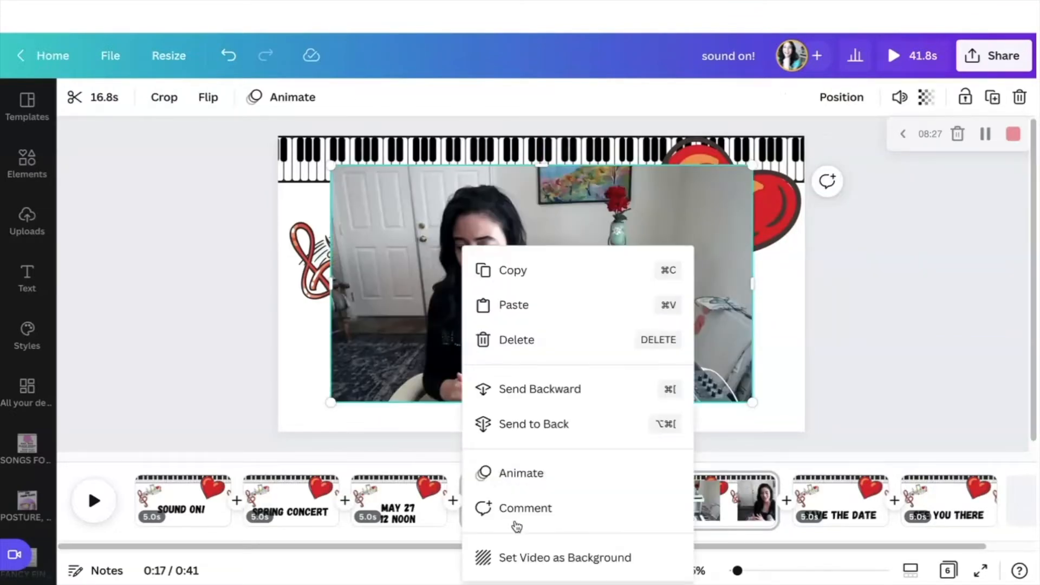
{"action": "left_click", "coordinate": [527, 558]}
{"action": "left_click", "coordinate": [528, 369]}
{"action": "key", "text": "Delete"}
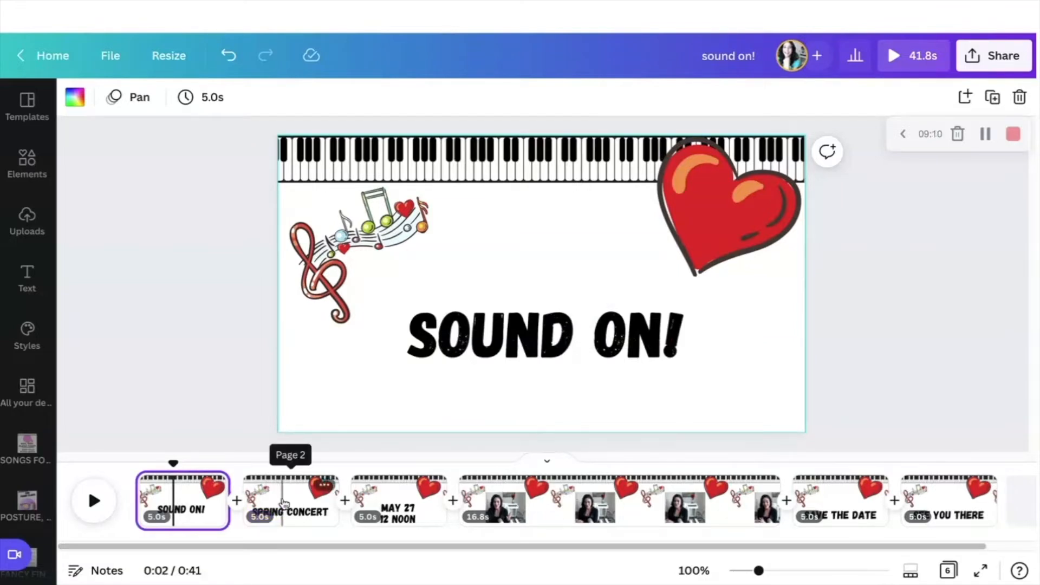
Step: Try changing the background of the SPRING CONCERT page to the salmon photo color #fb996f
{"action": "left_click", "coordinate": [266, 514]}
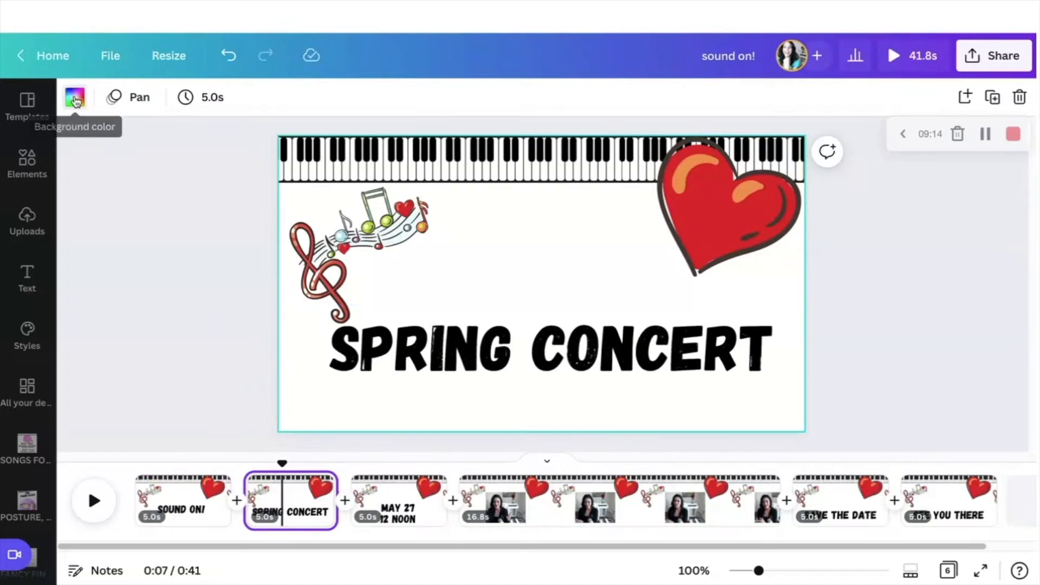
{"action": "left_click", "coordinate": [75, 98]}
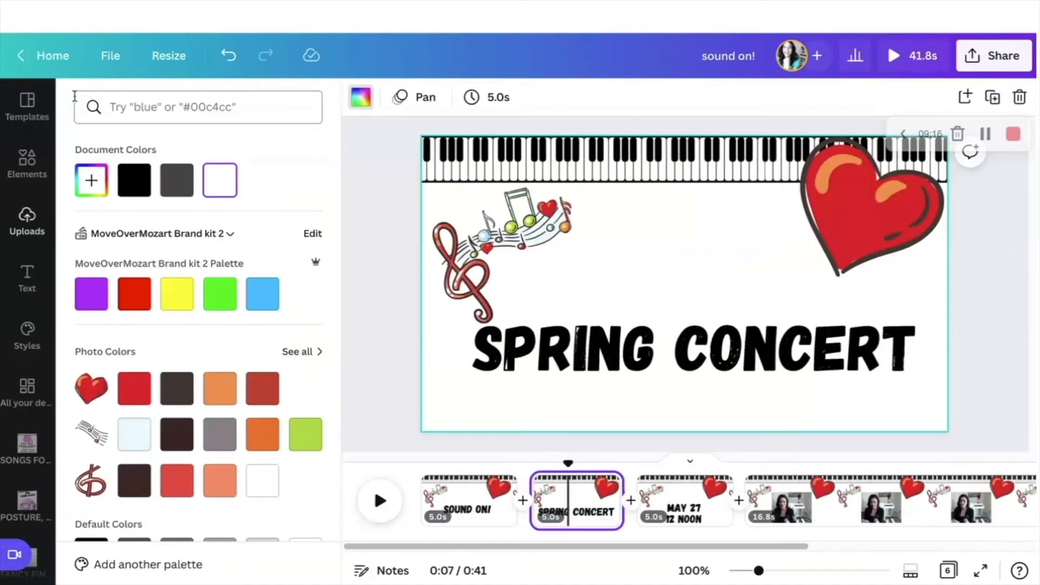
{"action": "scroll", "coordinate": [208, 363], "scroll_direction": "down", "scroll_amount": 2}
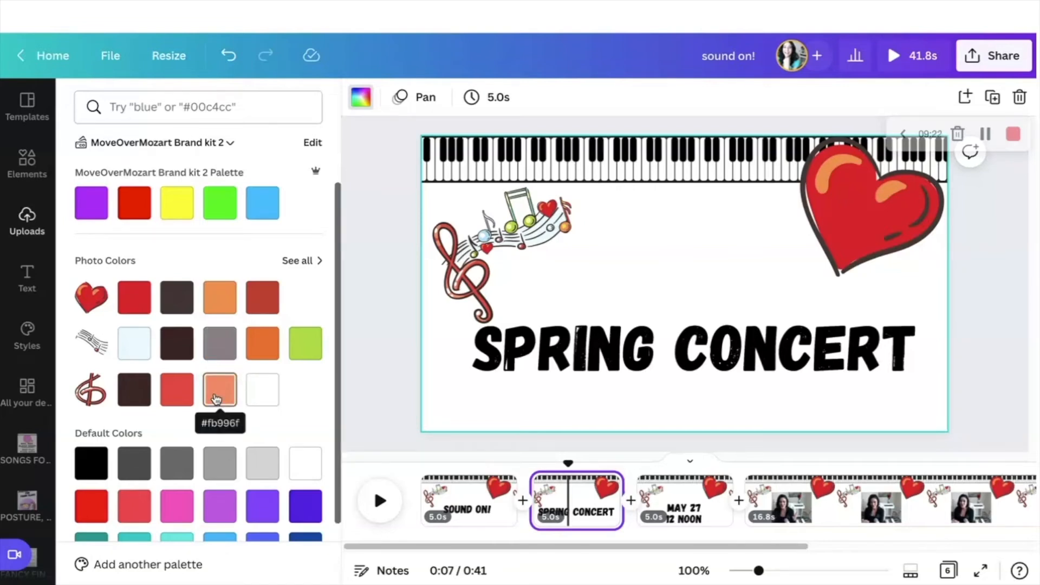
{"action": "left_click", "coordinate": [216, 399]}
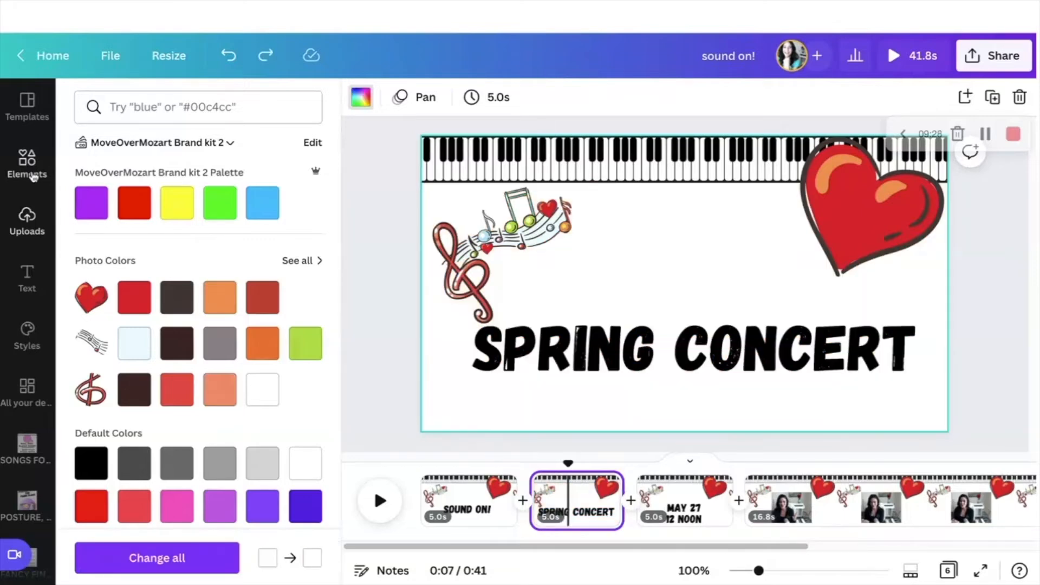
Step: Search the elements for "gradient" and add the pastel streaked gradient image to the SPRING CONCERT page
{"action": "left_click", "coordinate": [26, 164]}
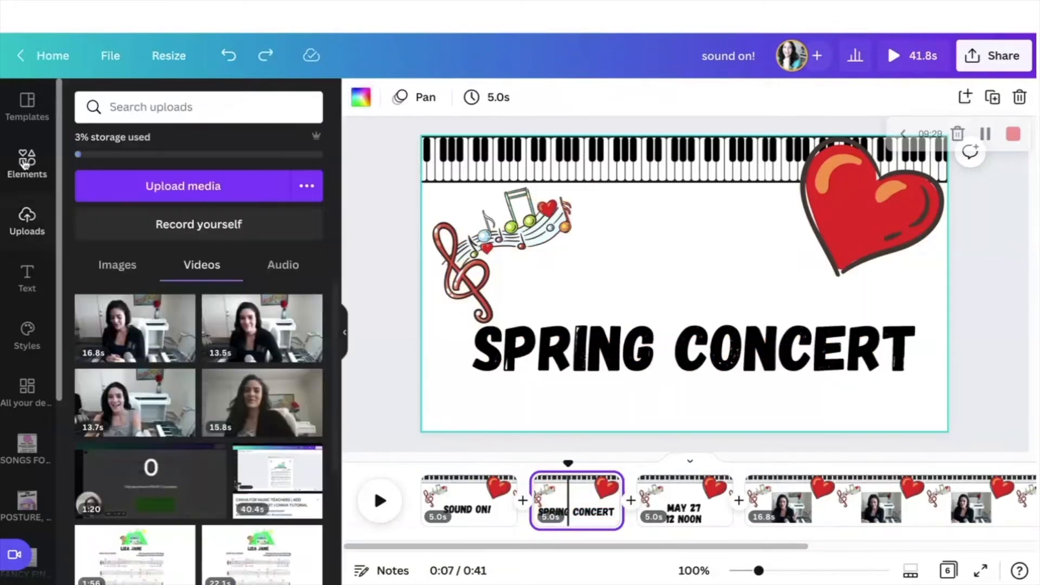
{"action": "left_click", "coordinate": [134, 108]}
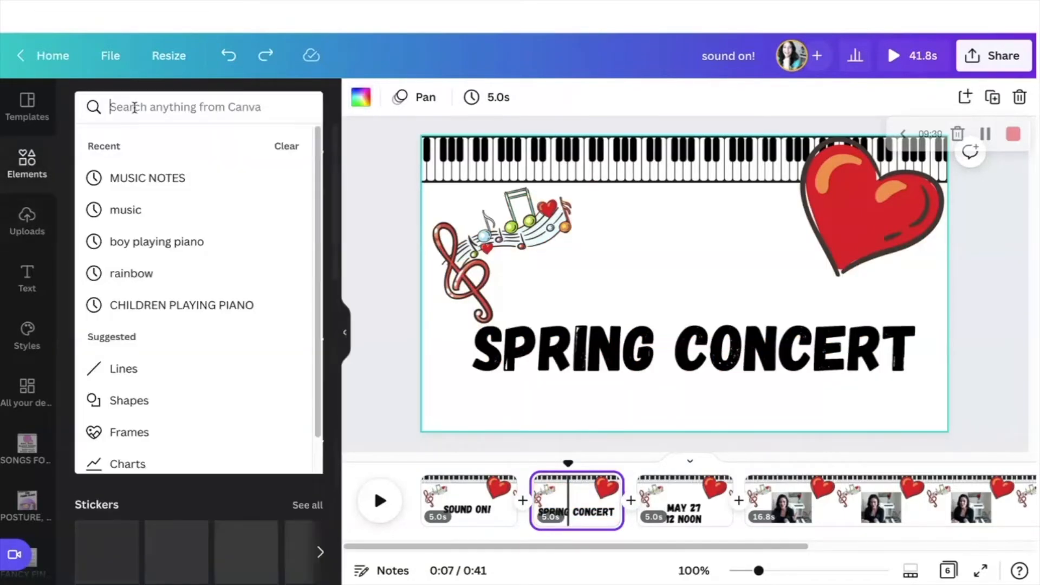
{"action": "type", "text": "gradient"}
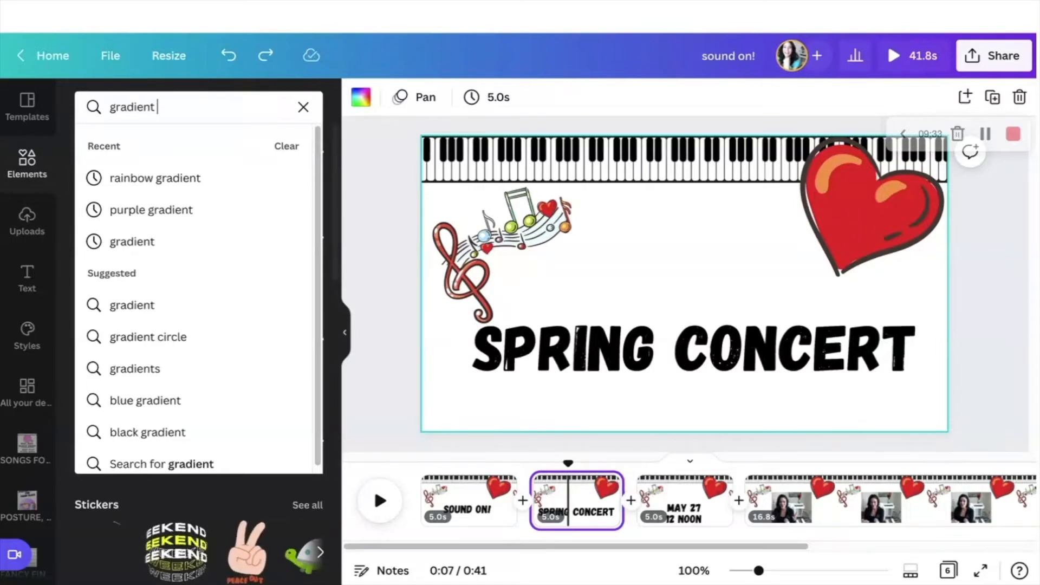
{"action": "key", "text": "Return"}
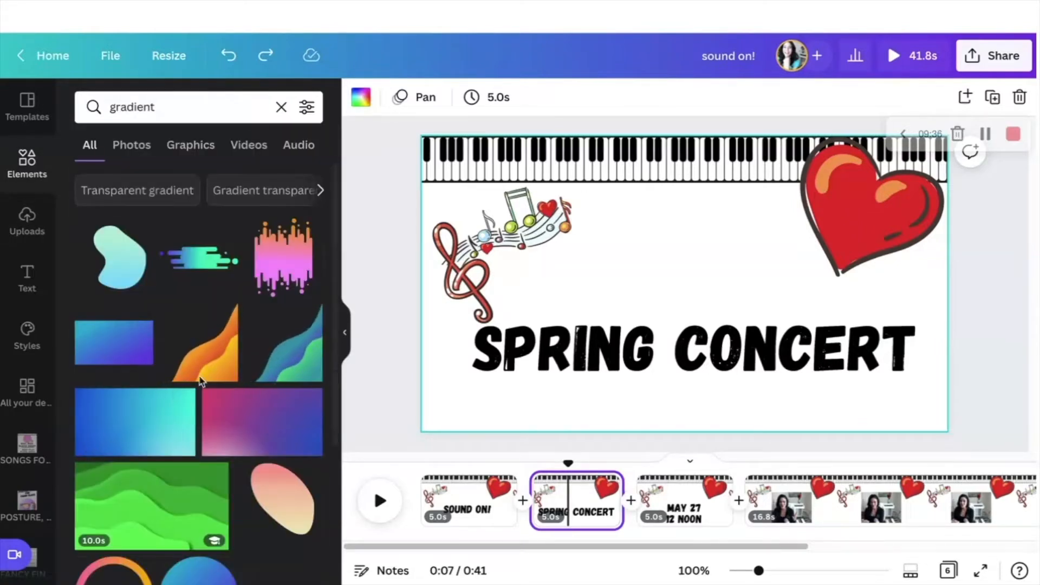
{"action": "scroll", "coordinate": [253, 411], "scroll_direction": "down", "scroll_amount": 2}
{"action": "scroll", "coordinate": [252, 411], "scroll_direction": "down", "scroll_amount": 3}
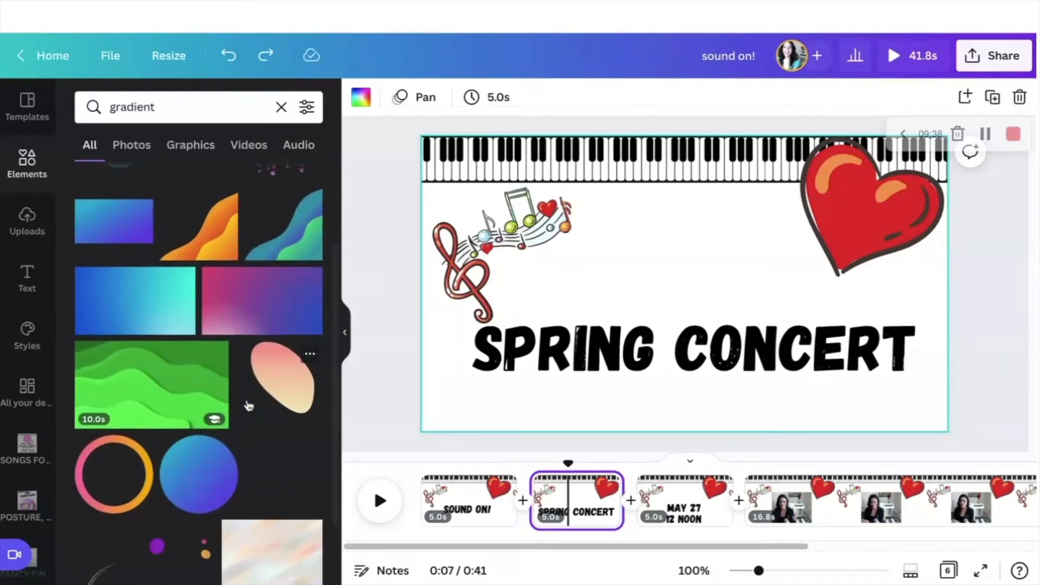
{"action": "left_click", "coordinate": [268, 467]}
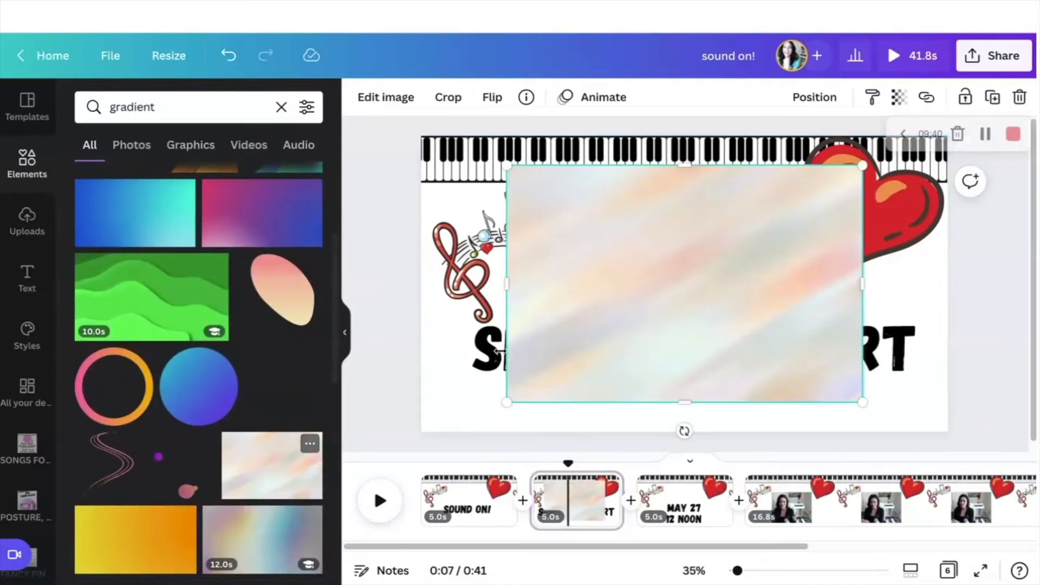
Step: Stretch the gradient image across the SPRING CONCERT page below the piano keys and send it to the back
{"action": "left_click_drag", "start_coordinate": [505, 400], "coordinate": [446, 437]}
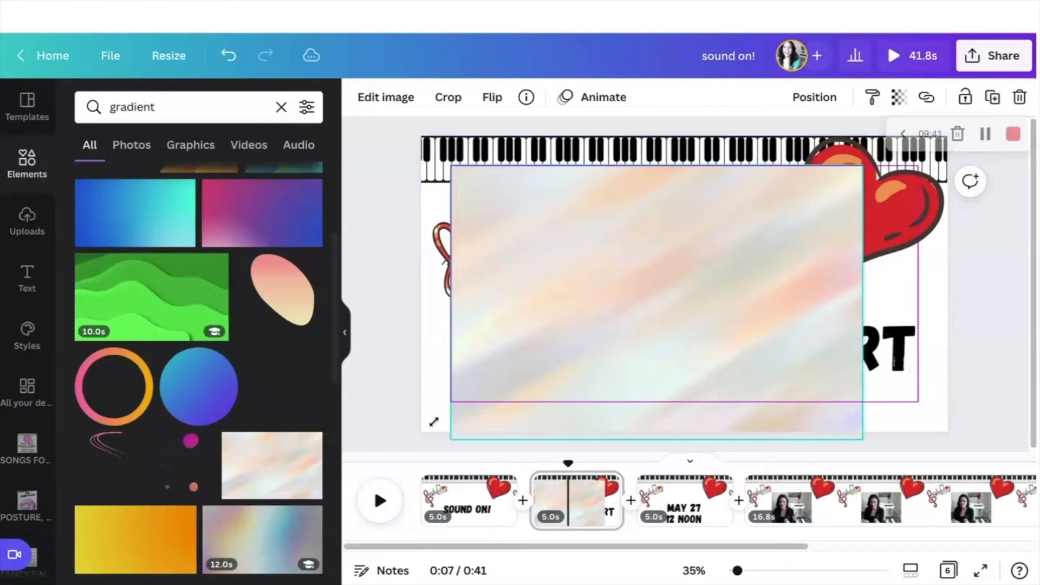
{"action": "left_click_drag", "start_coordinate": [434, 320], "coordinate": [420, 321]}
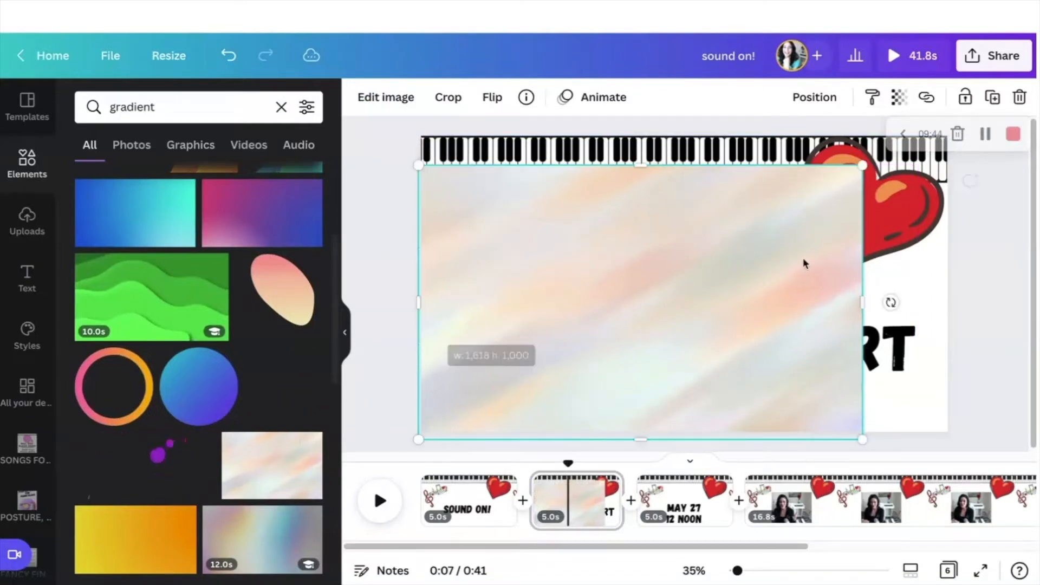
{"action": "left_click_drag", "start_coordinate": [872, 299], "coordinate": [953, 293]}
{"action": "key", "text": "alt+super+bracketleft"}
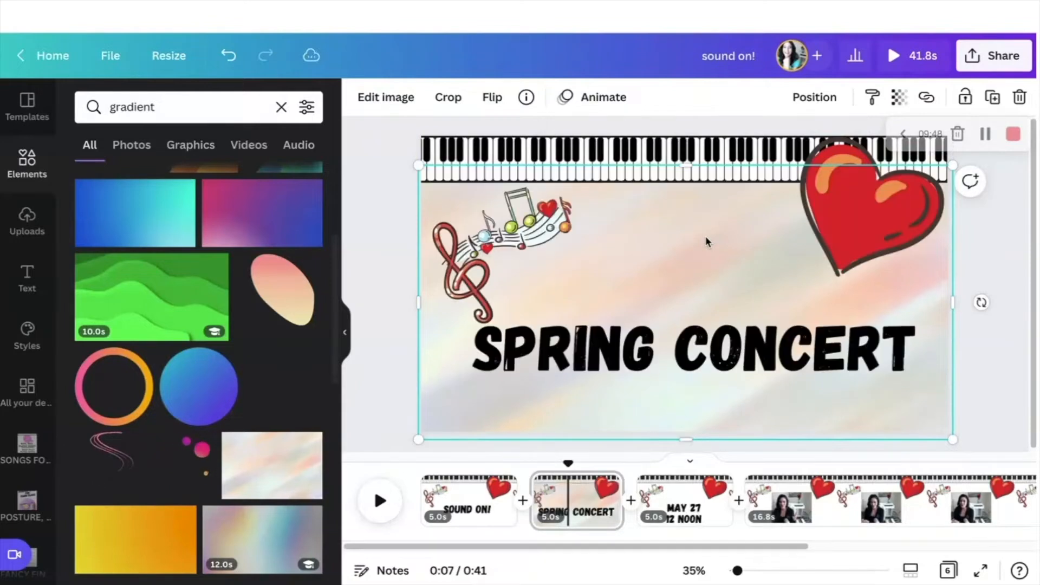
{"action": "left_click", "coordinate": [1010, 332]}
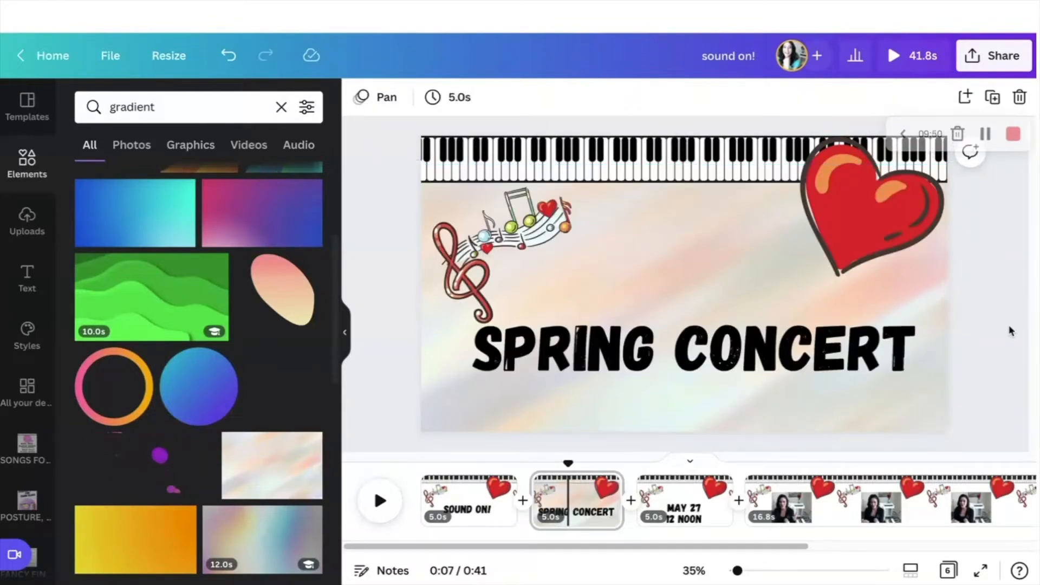
Step: Undo the gradient image's layering, resizing and insertion on the SPRING CONCERT page
{"action": "key", "text": "super+z"}
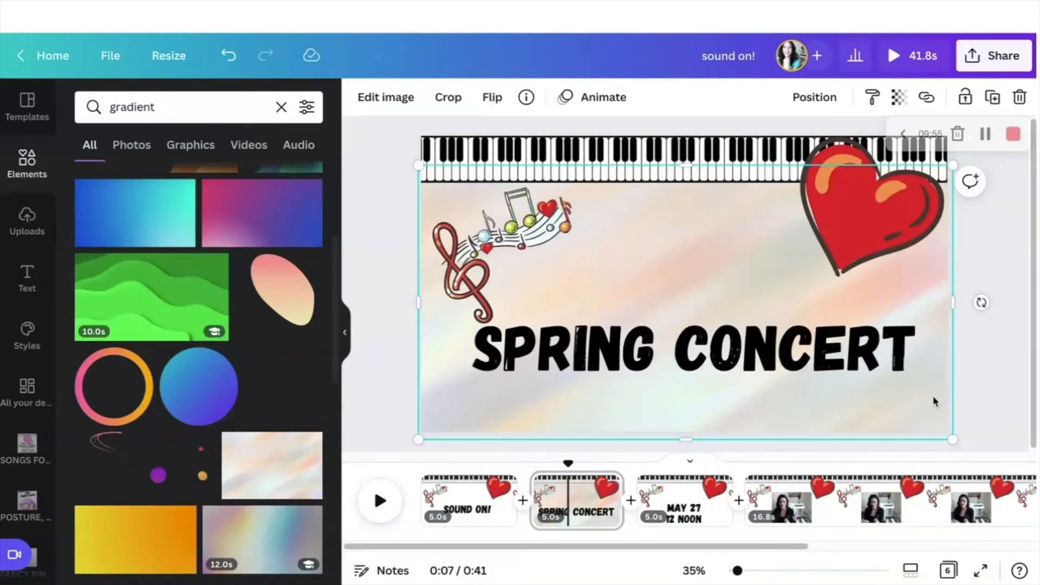
{"action": "key", "text": "super+z"}
{"action": "key", "text": "super+z"}
{"action": "key", "text": "super+z"}
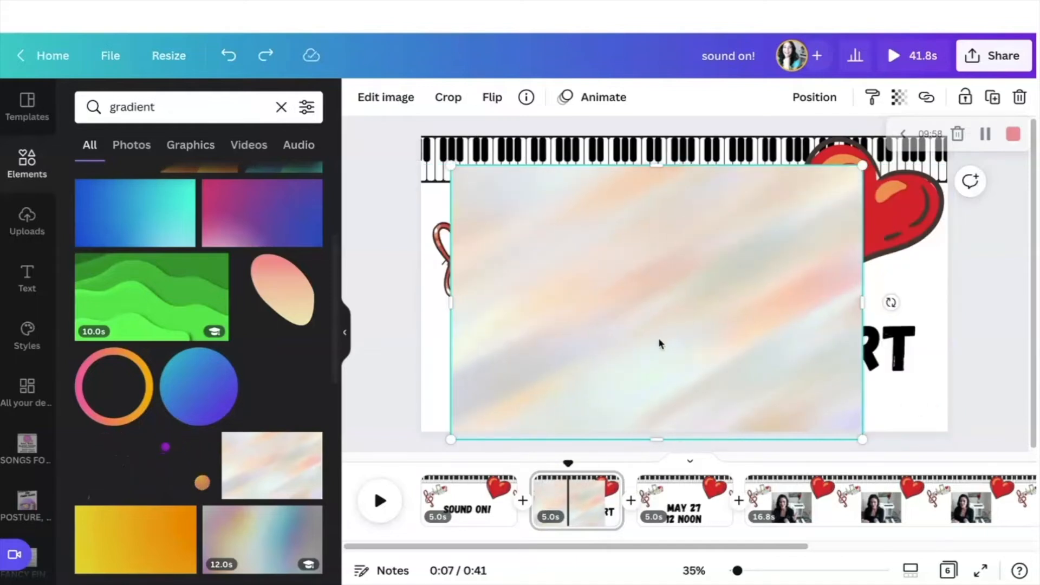
{"action": "key", "text": "super+z"}
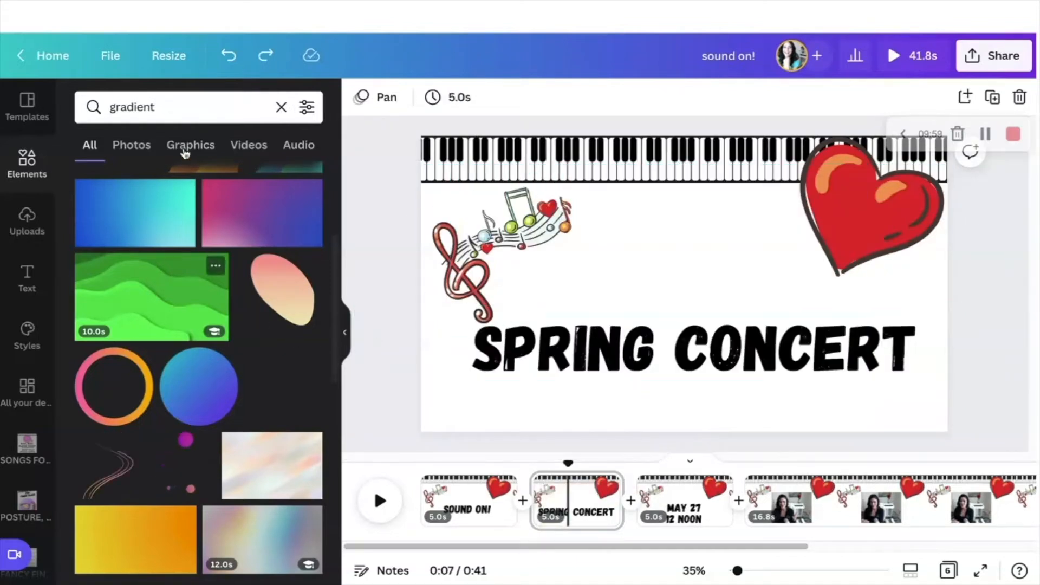
Step: Search the elements for "music notes" and browse the graphics results
{"action": "left_click", "coordinate": [108, 105]}
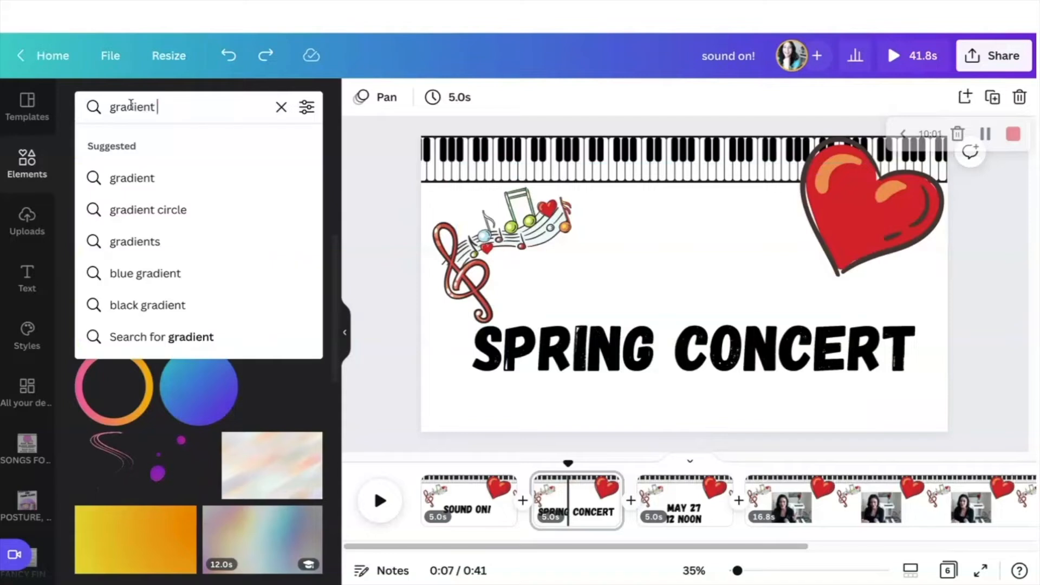
{"action": "type", "text": "music notes"}
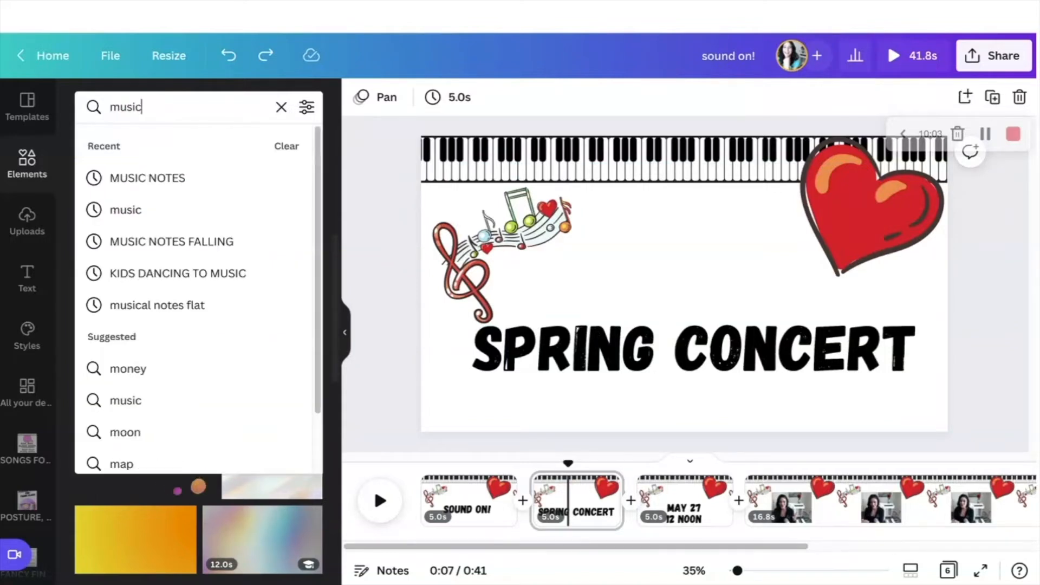
{"action": "key", "text": "Return"}
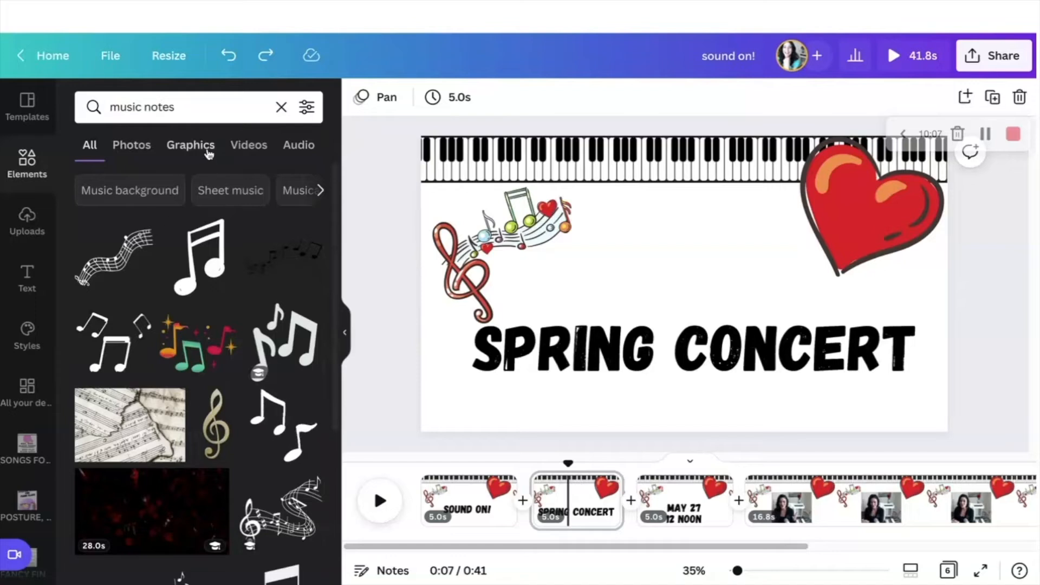
{"action": "left_click", "coordinate": [209, 152]}
{"action": "scroll", "coordinate": [245, 451], "scroll_direction": "down", "scroll_amount": 10}
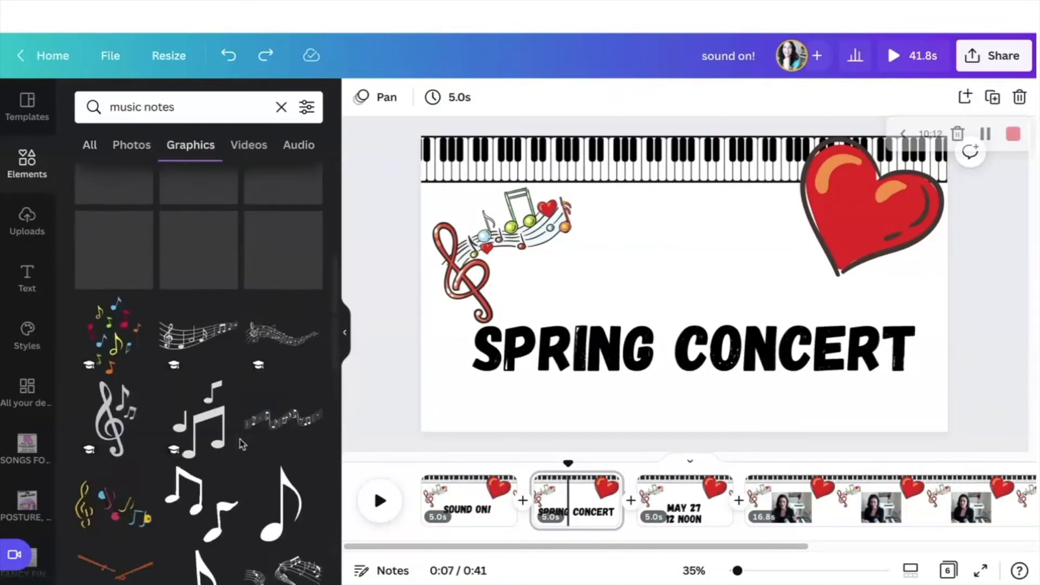
{"action": "scroll", "coordinate": [242, 444], "scroll_direction": "down", "scroll_amount": 5}
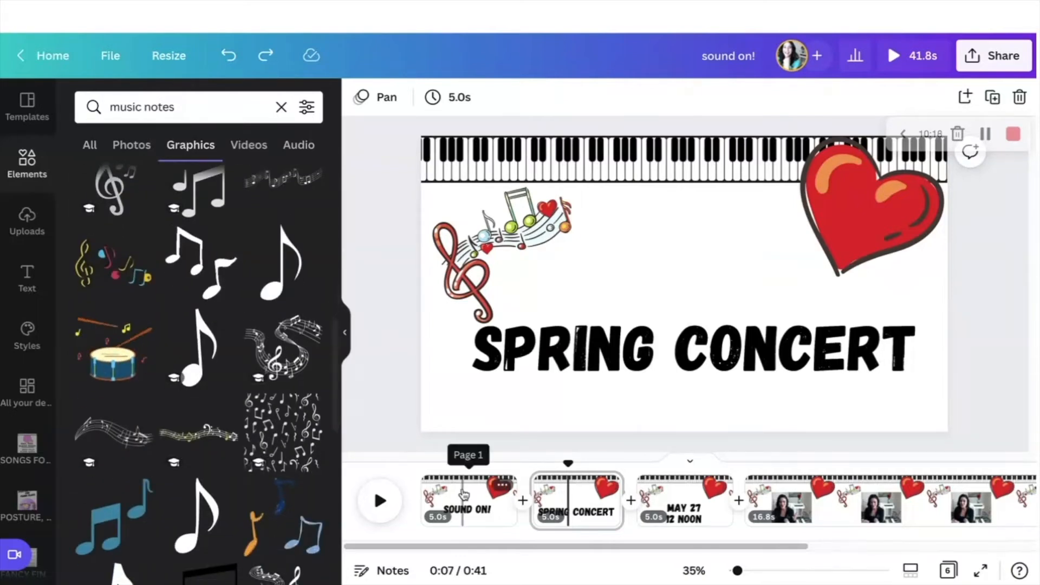
Step: Try adding the blue drum graphic to the SOUND ON! page and collapse the elements list
{"action": "left_click", "coordinate": [469, 501]}
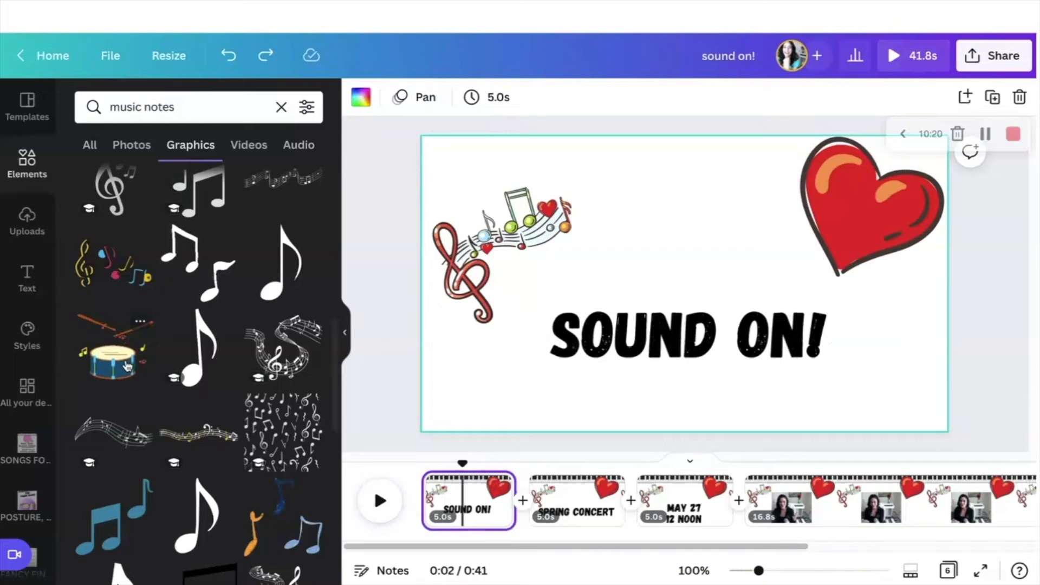
{"action": "left_click", "coordinate": [127, 367]}
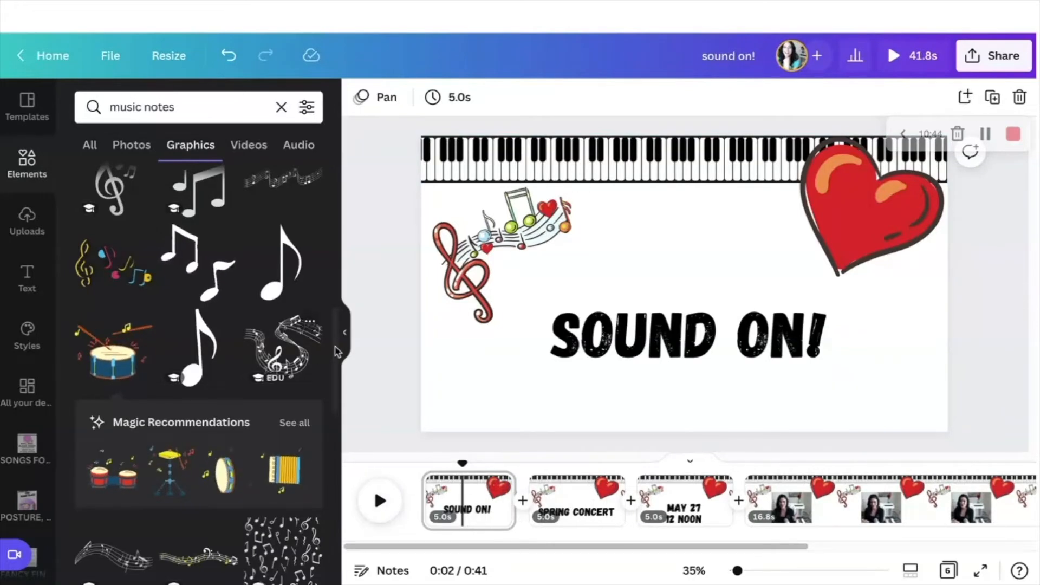
{"action": "left_click", "coordinate": [345, 332]}
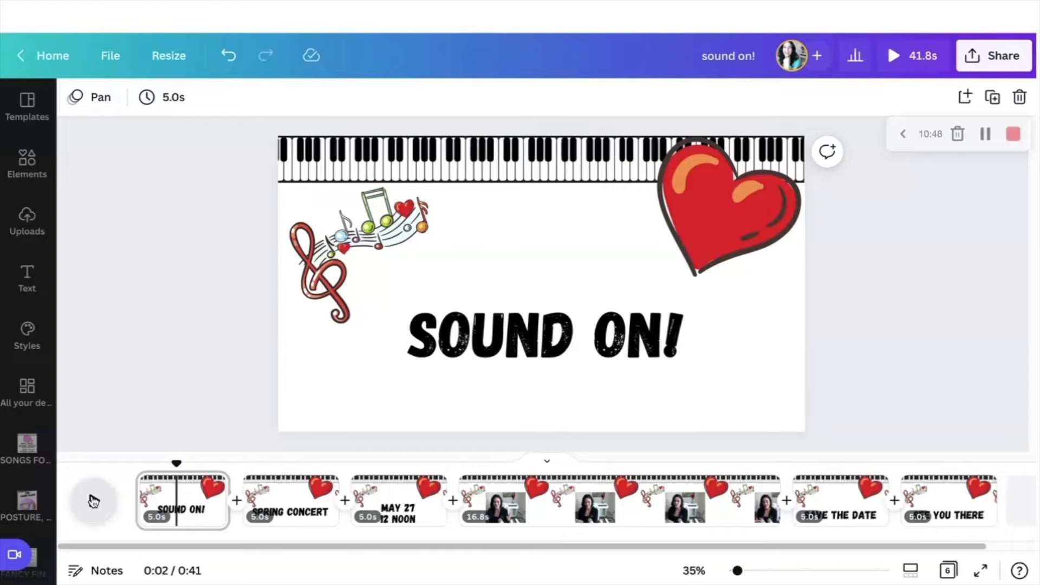
Step: Preview the video from the SOUND ON! page to the start of the MAY 27 page and return to the first page
{"action": "left_click", "coordinate": [93, 500]}
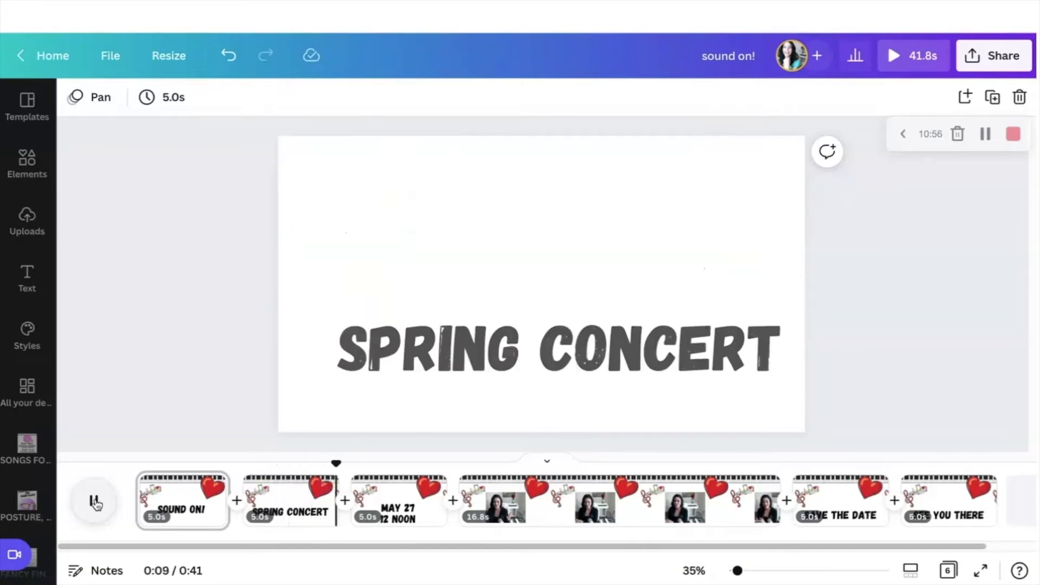
{"action": "left_click", "coordinate": [95, 503]}
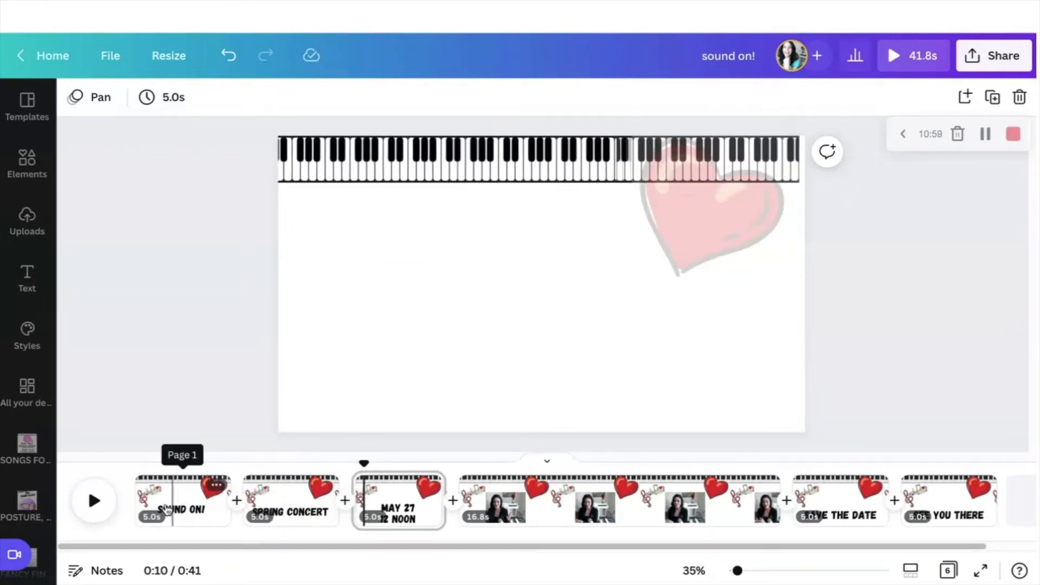
{"action": "left_click", "coordinate": [174, 507]}
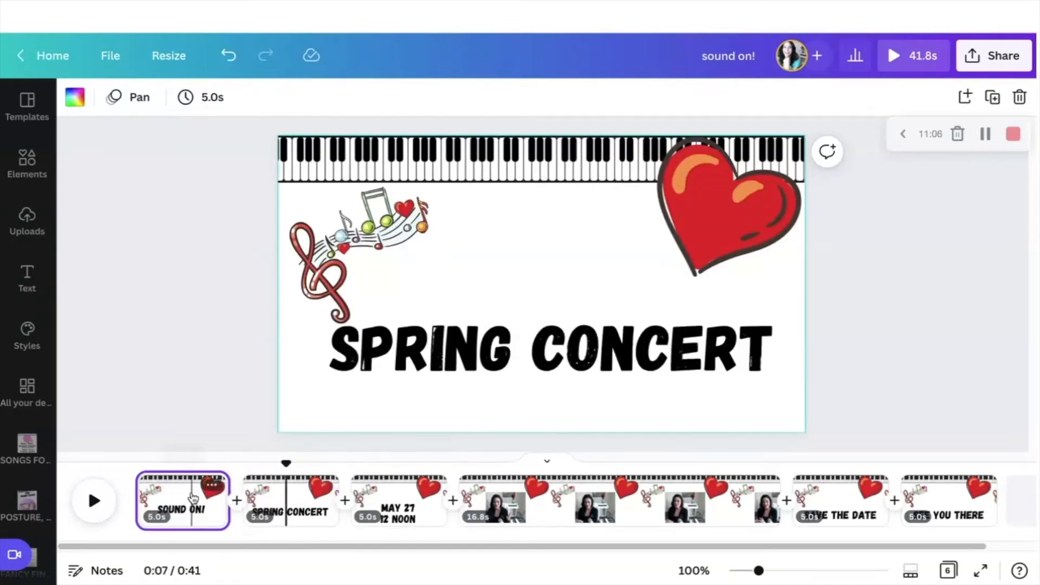
Step: Shorten the SOUND ON! page to 3.0 seconds on the timeline
{"action": "left_click", "coordinate": [205, 496]}
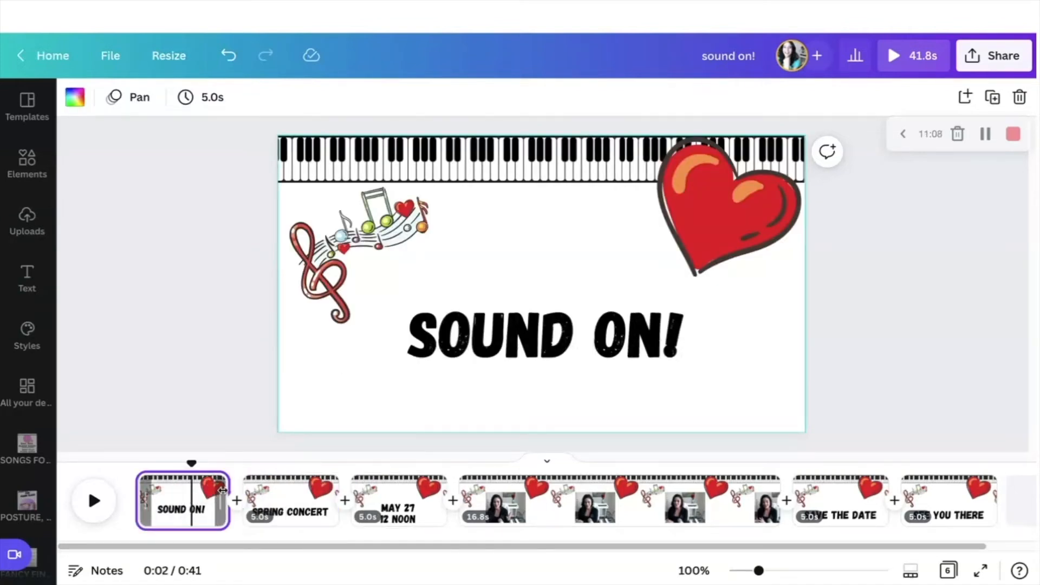
{"action": "left_click", "coordinate": [786, 572]}
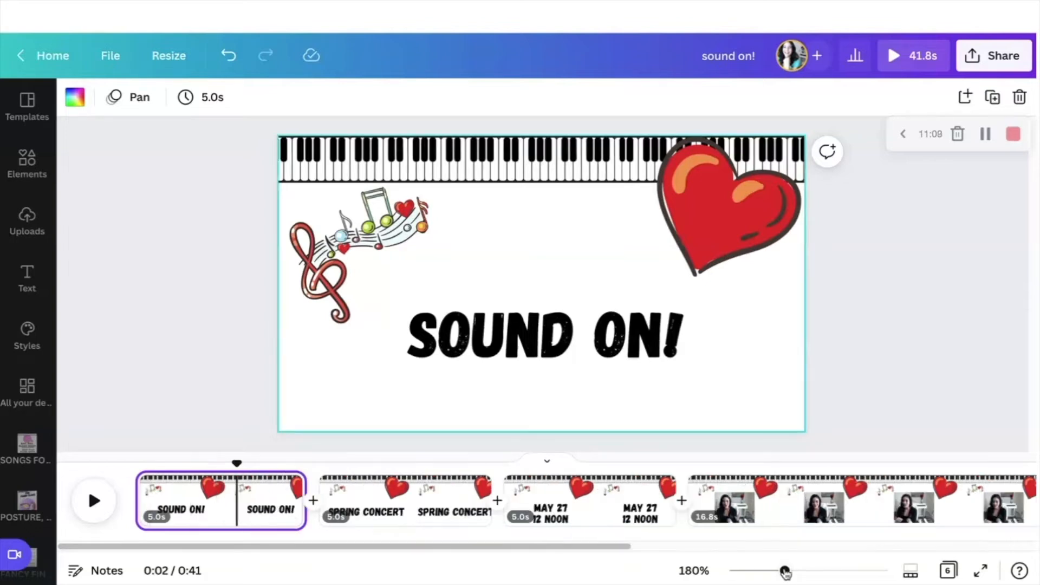
{"action": "scroll", "coordinate": [575, 513], "scroll_direction": "right", "scroll_amount": 3}
{"action": "scroll", "coordinate": [574, 512], "scroll_direction": "left", "scroll_amount": 3}
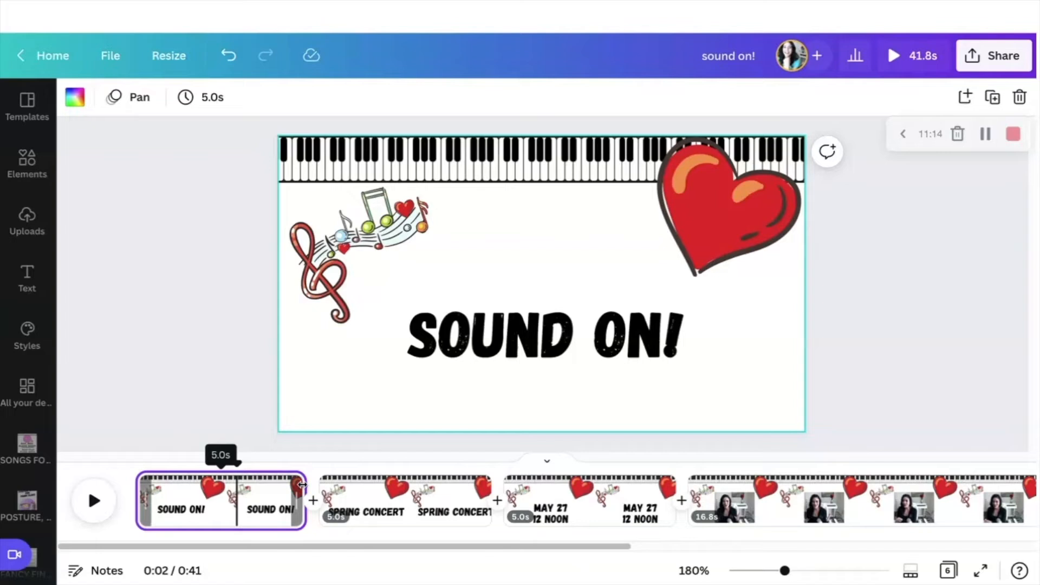
{"action": "left_click_drag", "start_coordinate": [302, 484], "coordinate": [239, 489]}
Step: Shorten the SPRING CONCERT page and the MAY 27 page to 3.0 seconds each
{"action": "left_click", "coordinate": [351, 499]}
{"action": "left_click_drag", "start_coordinate": [422, 488], "coordinate": [355, 496]}
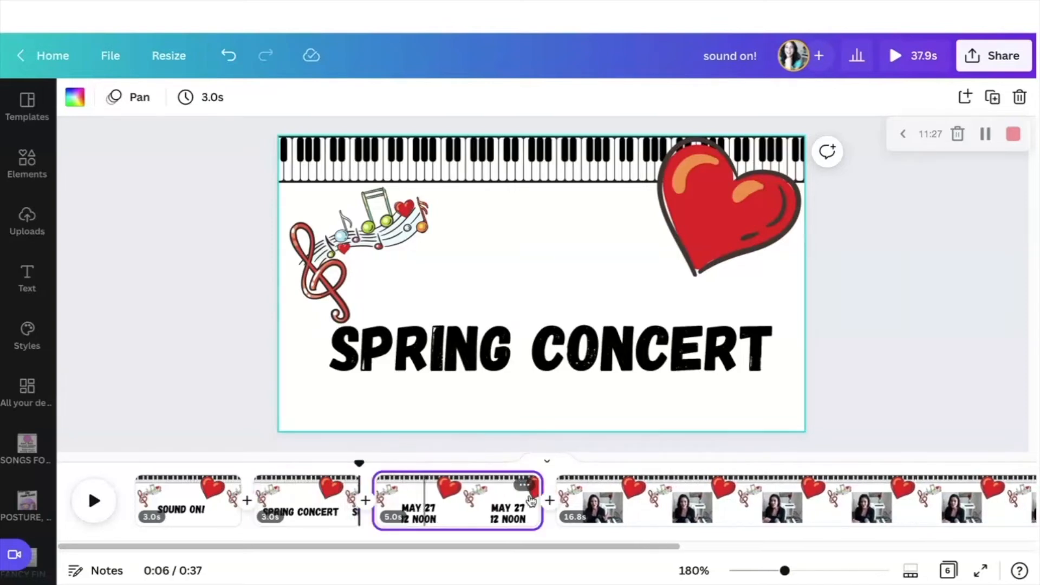
{"action": "left_click", "coordinate": [532, 499]}
{"action": "left_click_drag", "start_coordinate": [539, 494], "coordinate": [470, 494]}
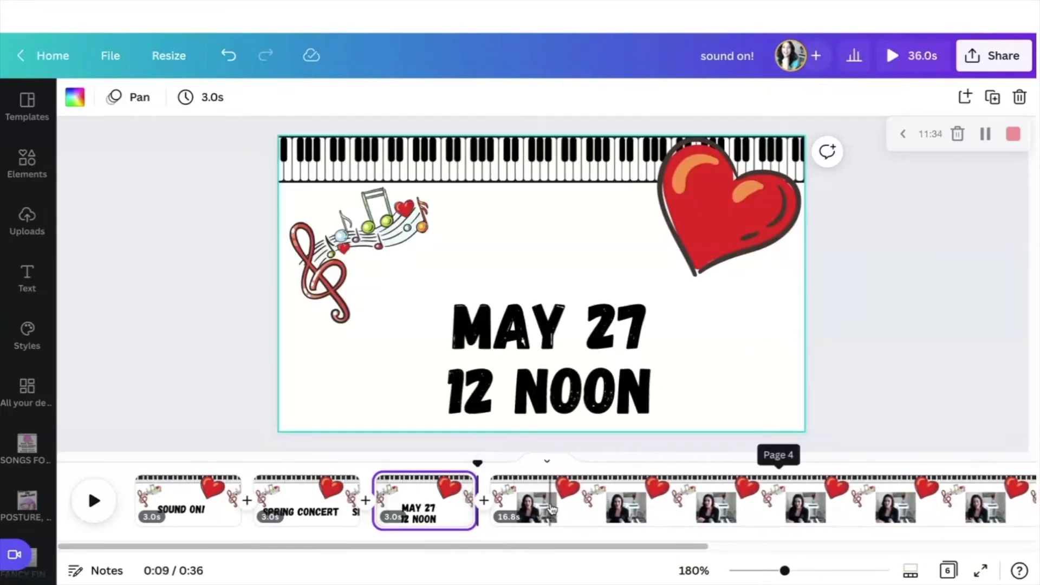
Step: Shorten the SAVE THE DATE page to 3.0 seconds, check the SEE YOU THERE page and return to the start of the timeline
{"action": "left_click", "coordinate": [558, 515]}
{"action": "left_click_drag", "start_coordinate": [535, 547], "coordinate": [865, 542]}
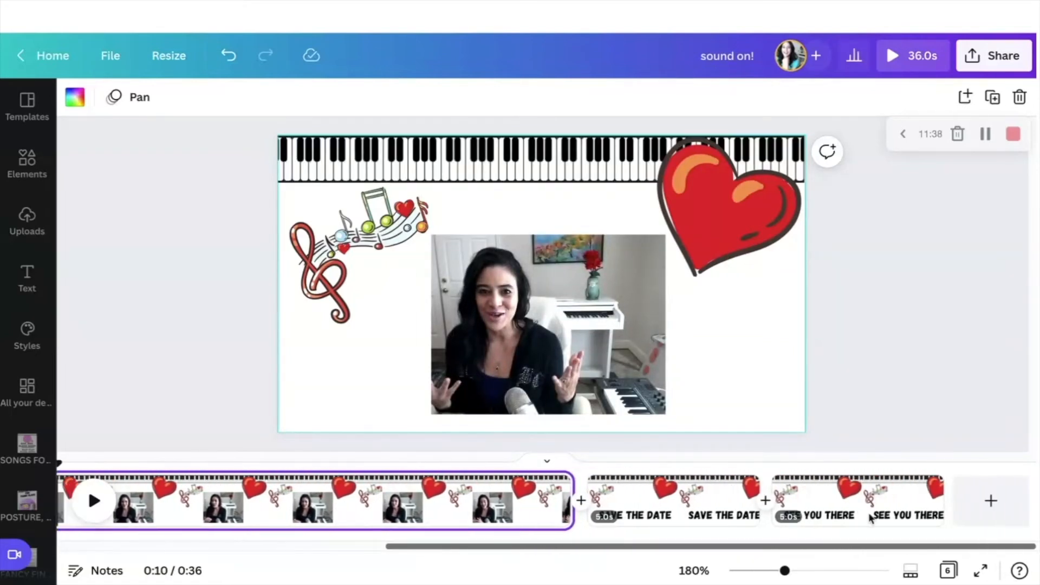
{"action": "left_click_drag", "start_coordinate": [765, 495], "coordinate": [692, 501]}
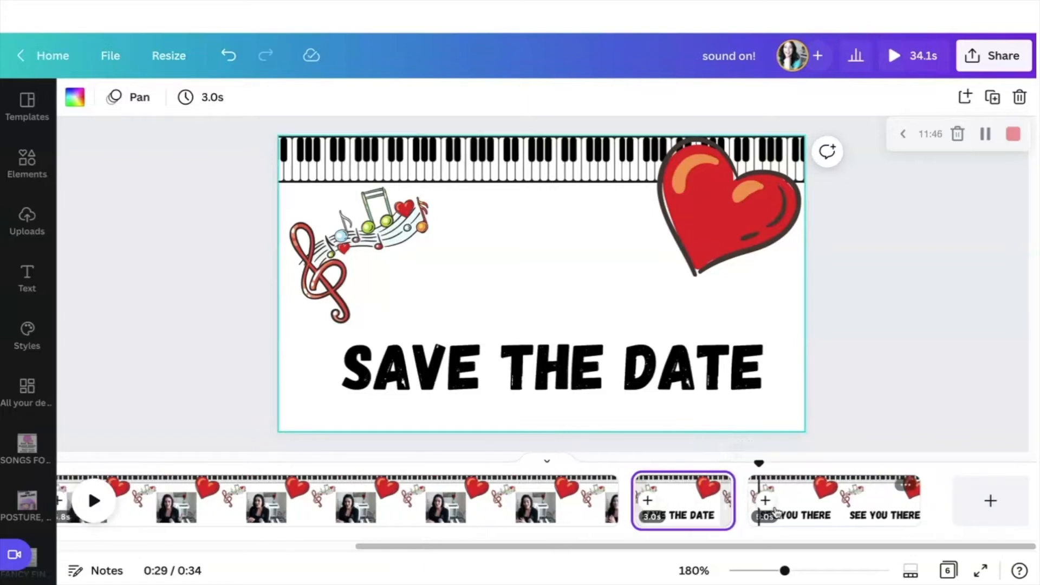
{"action": "left_click", "coordinate": [941, 503]}
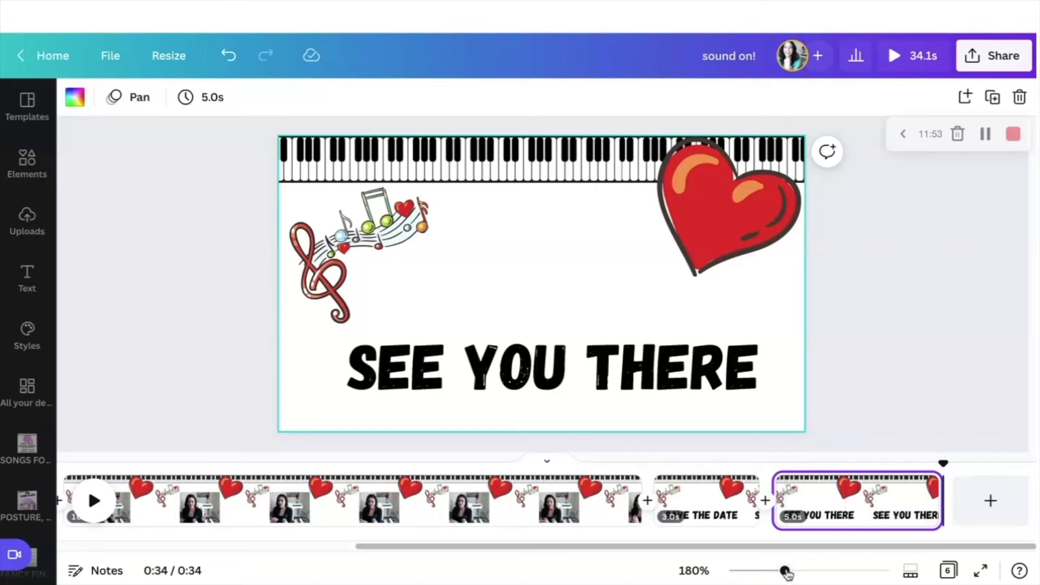
{"action": "left_click_drag", "start_coordinate": [758, 548], "coordinate": [344, 551]}
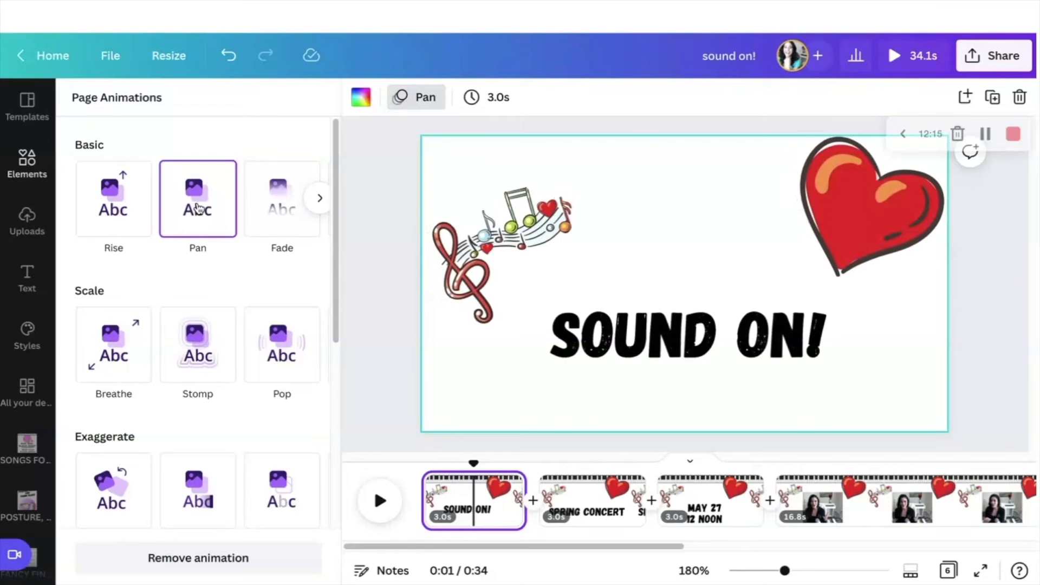
Step: Try the Fade and Rise page animations on the SOUND ON! page
{"action": "left_click", "coordinate": [275, 211]}
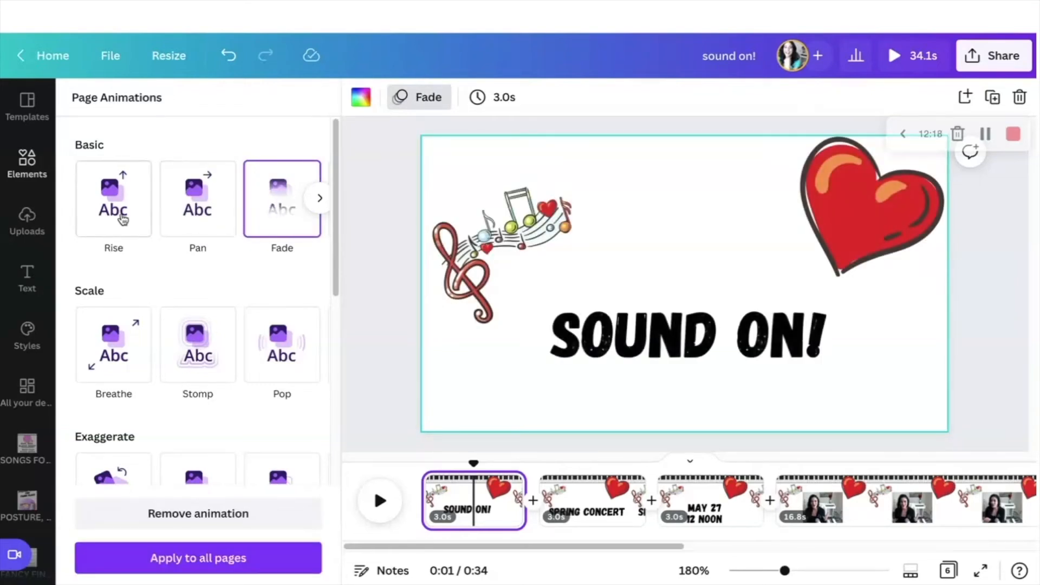
{"action": "left_click", "coordinate": [123, 219]}
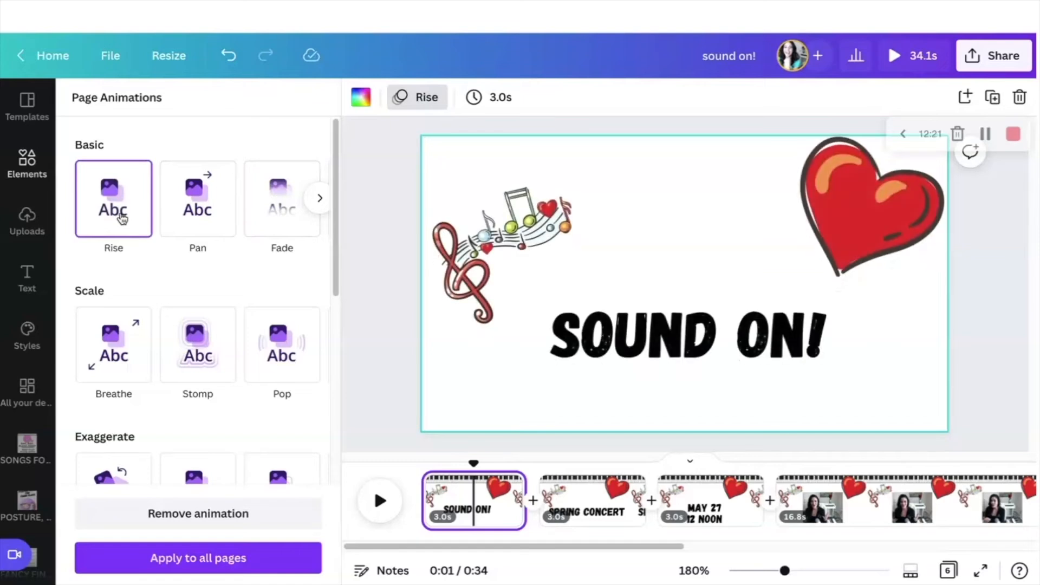
Step: Apply the Tumble page animation to all pages and preview it up to the webcam page
{"action": "scroll", "coordinate": [174, 363], "scroll_direction": "down", "scroll_amount": 3}
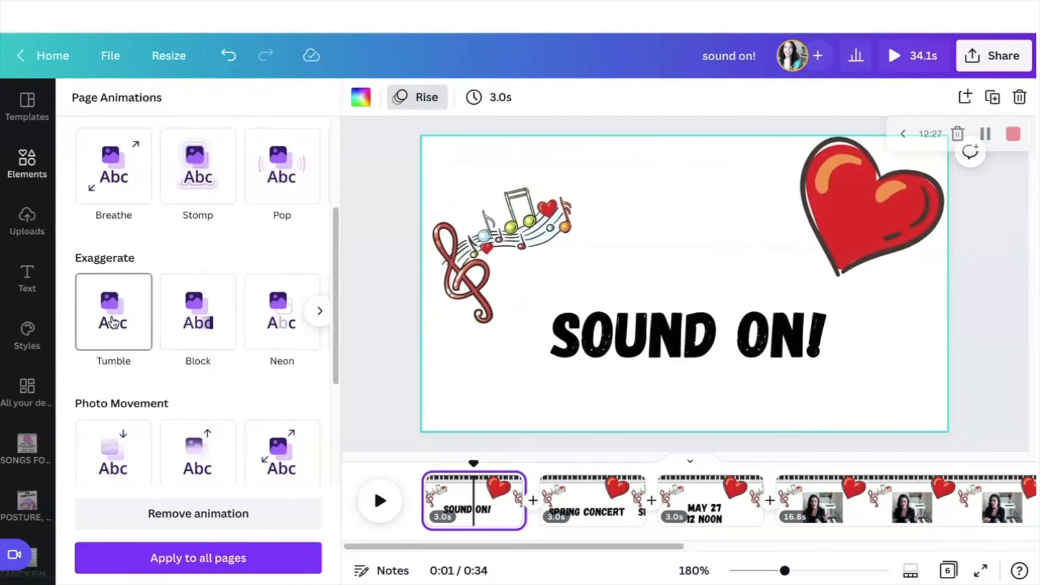
{"action": "left_click", "coordinate": [114, 322]}
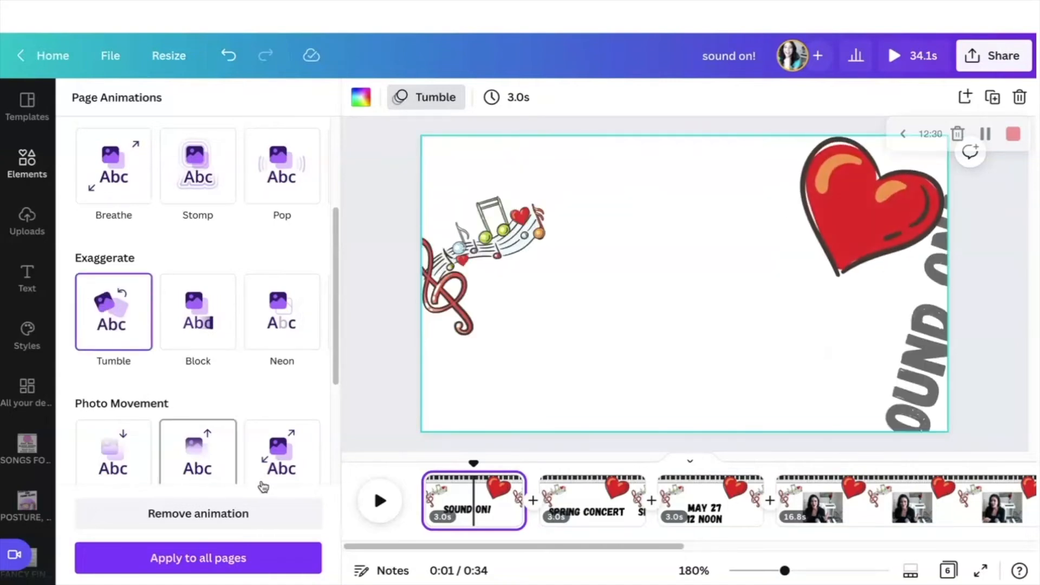
{"action": "left_click", "coordinate": [265, 560]}
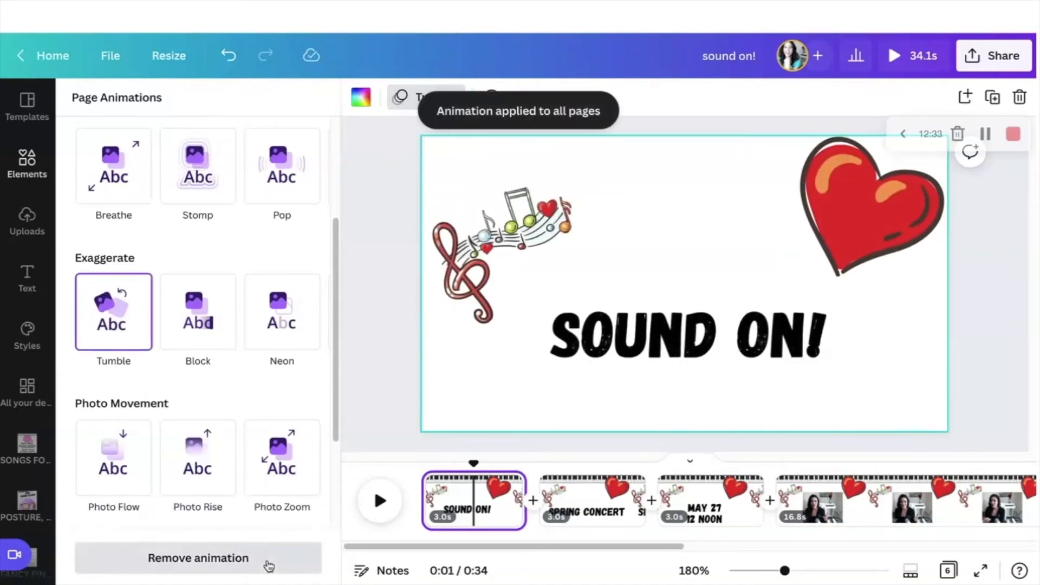
{"action": "left_click", "coordinate": [379, 501]}
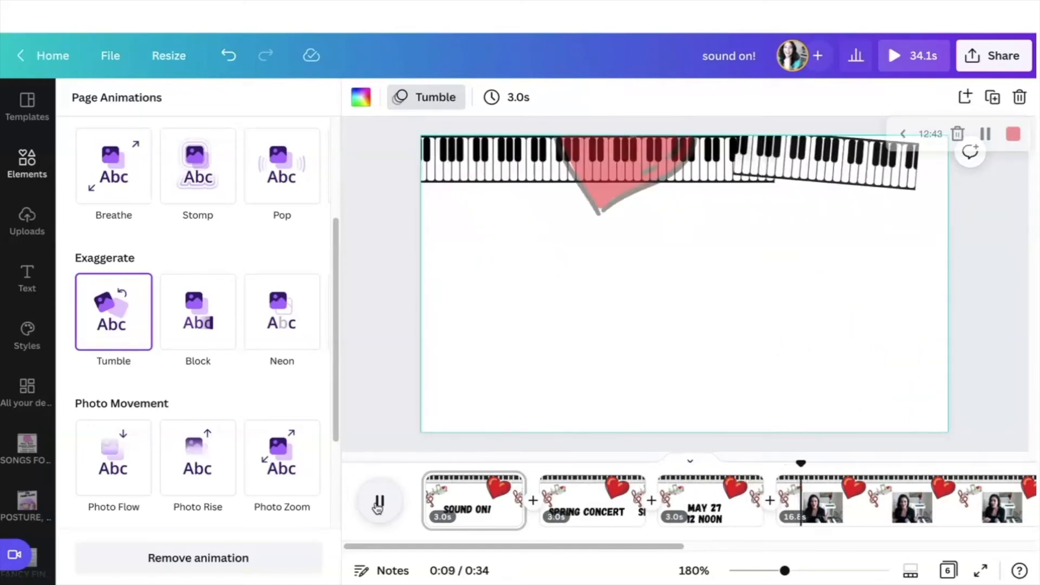
{"action": "left_click", "coordinate": [378, 505]}
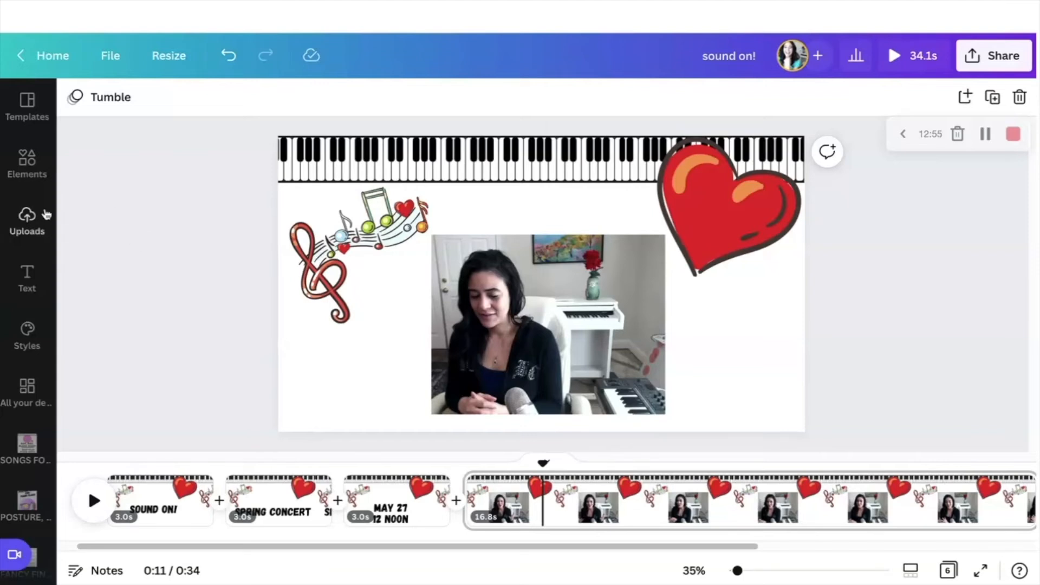
Step: Add TEMPLATE MUSIC 2022.mp3 from the uploaded audio and move the music clip to the start of the video
{"action": "left_click", "coordinate": [27, 220]}
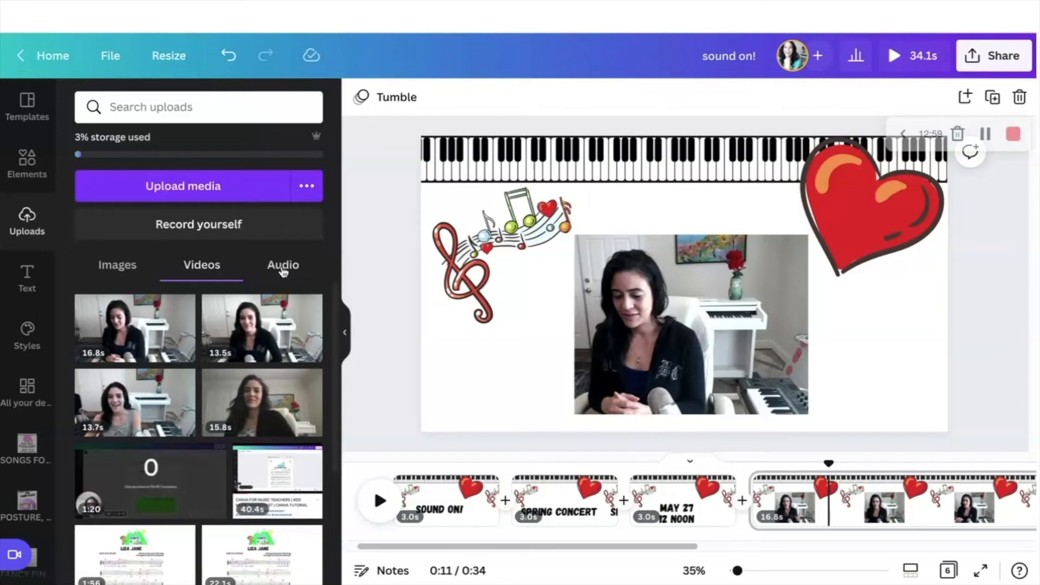
{"action": "left_click", "coordinate": [283, 266]}
{"action": "scroll", "coordinate": [217, 428], "scroll_direction": "down", "scroll_amount": 3}
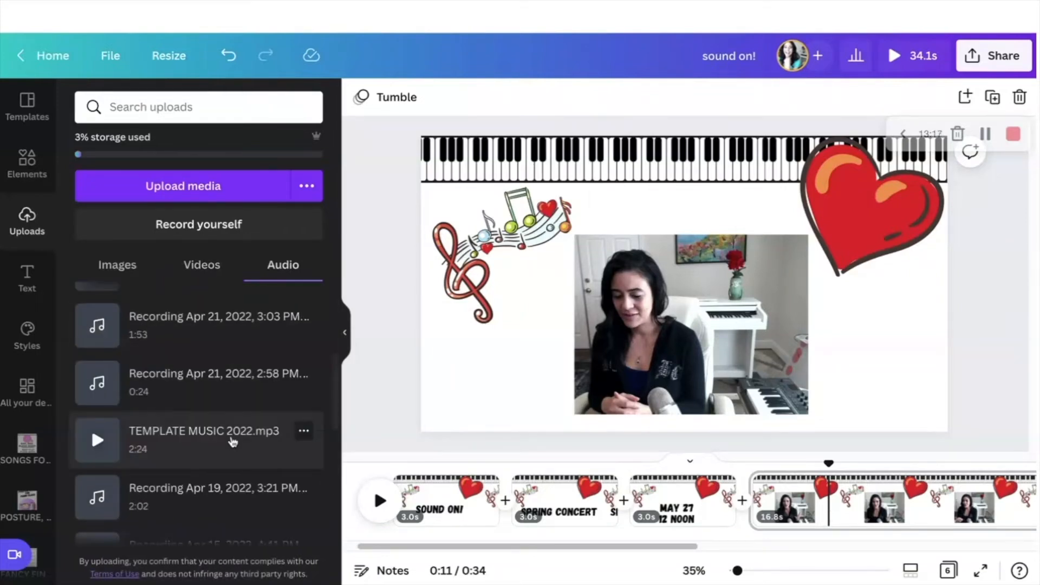
{"action": "left_click", "coordinate": [233, 441]}
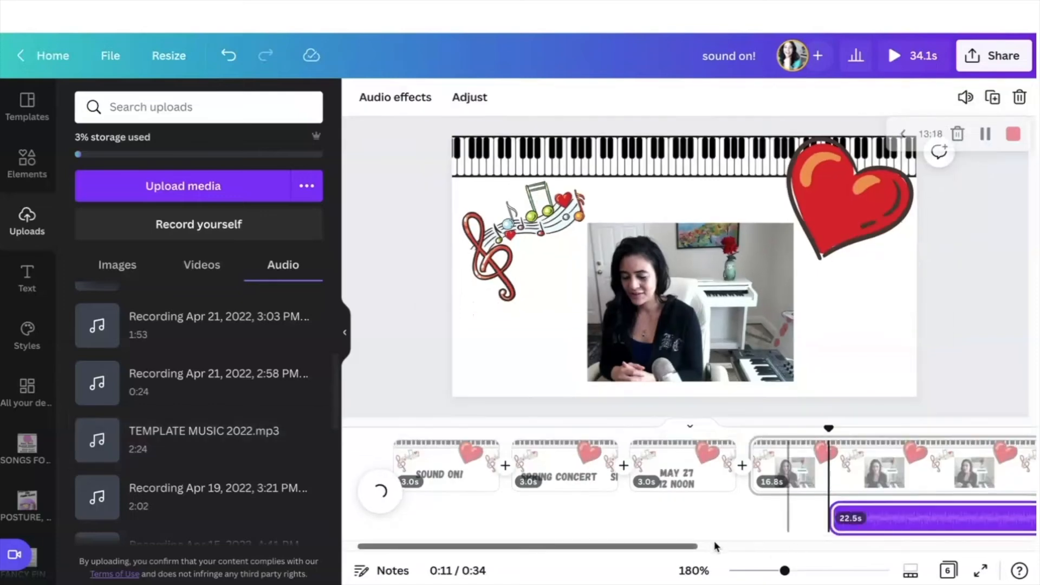
{"action": "left_click", "coordinate": [345, 338]}
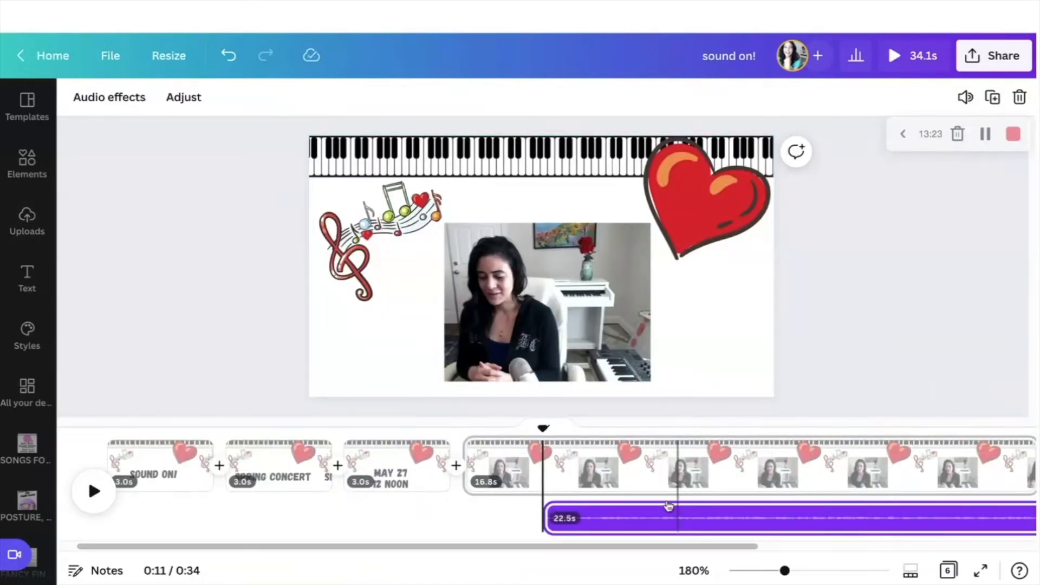
{"action": "left_click_drag", "start_coordinate": [506, 520], "coordinate": [201, 516]}
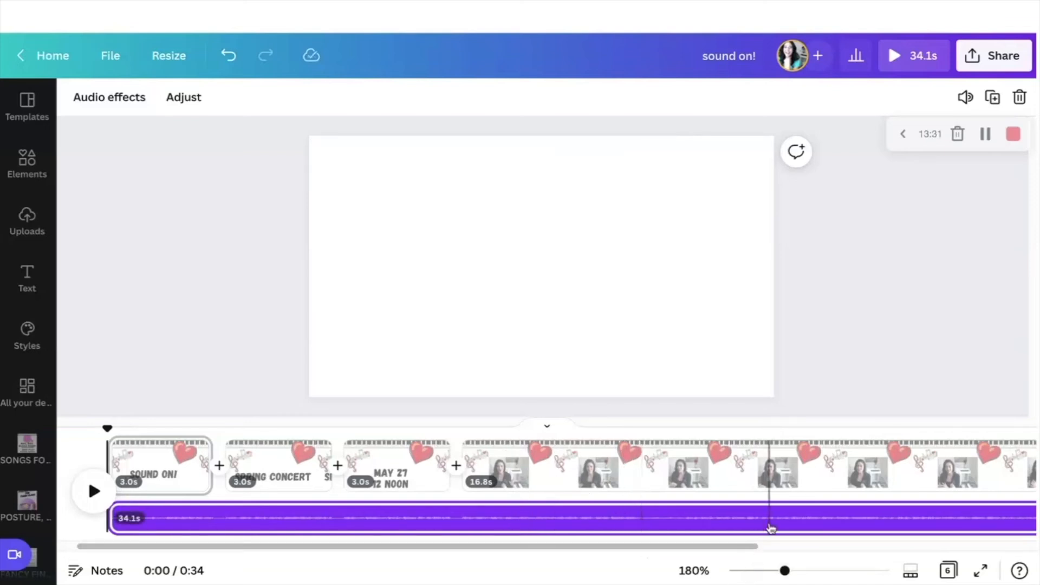
Step: Trim the end of the music clip so it covers only the first three pages, 9.2 seconds in total
{"action": "left_click", "coordinate": [787, 570]}
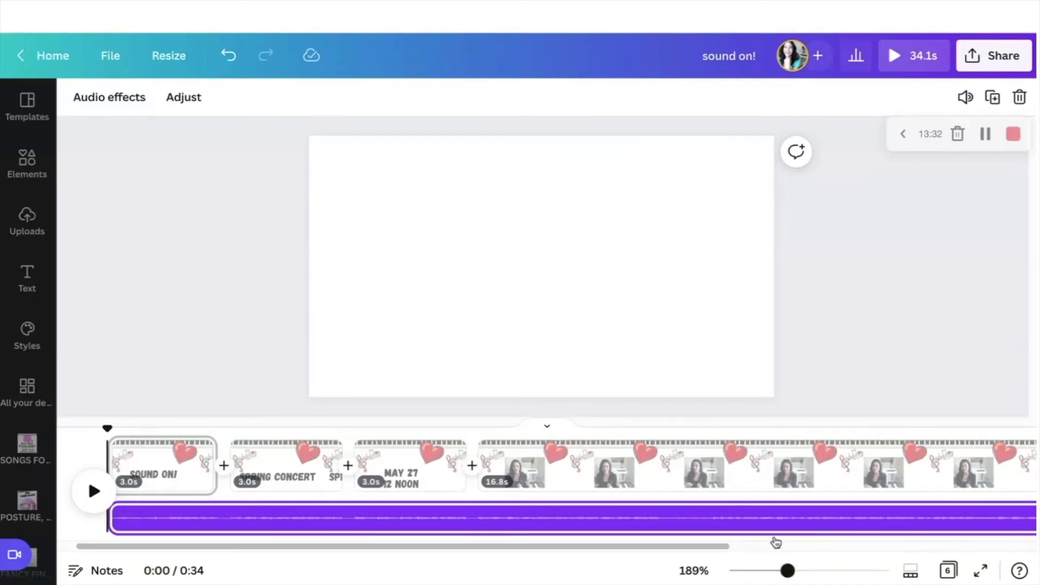
{"action": "left_click", "coordinate": [752, 571]}
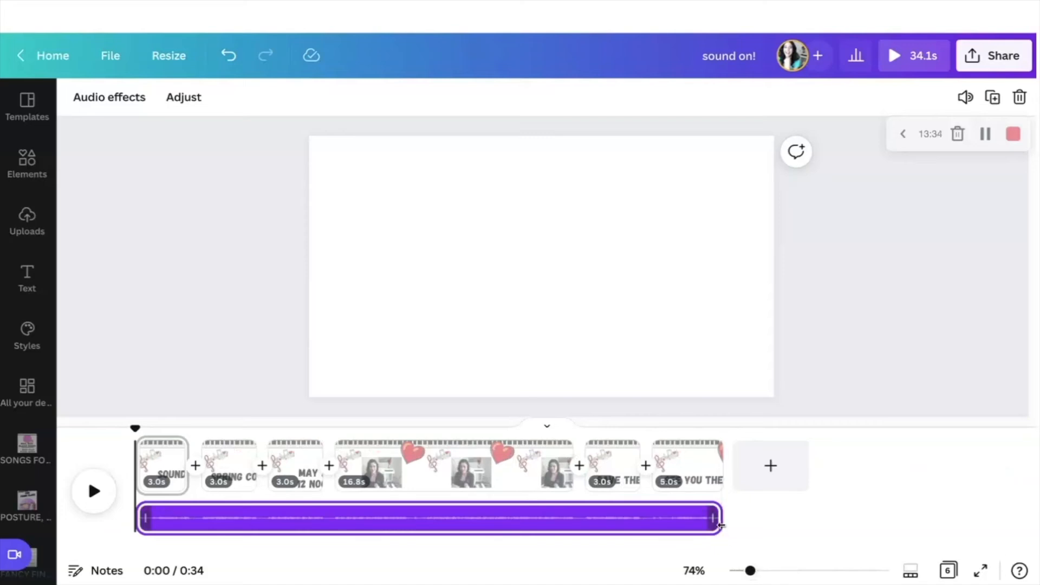
{"action": "left_click_drag", "start_coordinate": [719, 523], "coordinate": [285, 526]}
Step: Duplicate the 9.2-second music clip and place the copy so it ends with the last page
{"action": "left_click", "coordinate": [284, 526]}
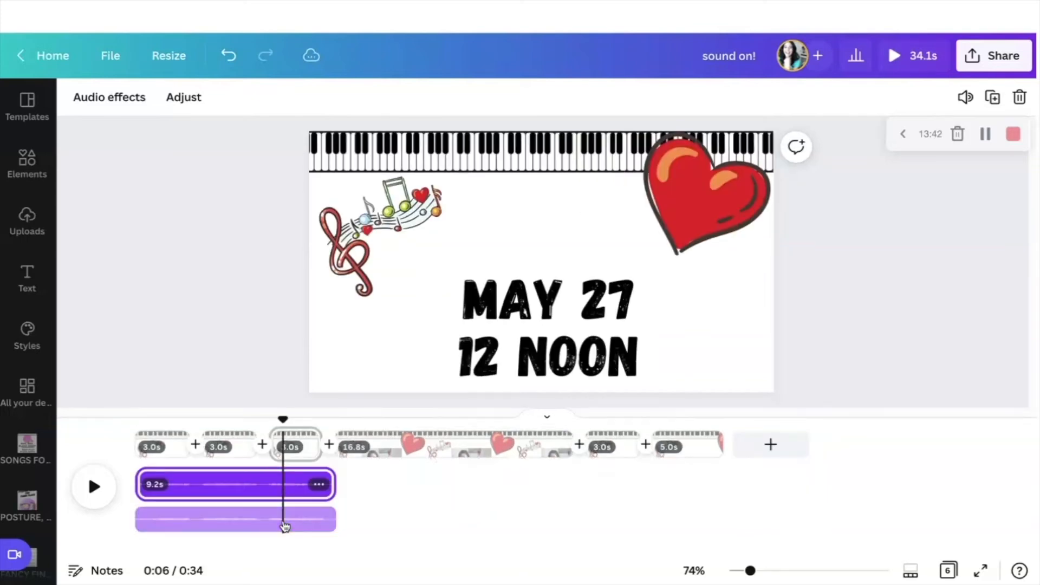
{"action": "left_click_drag", "start_coordinate": [414, 534], "coordinate": [703, 472]}
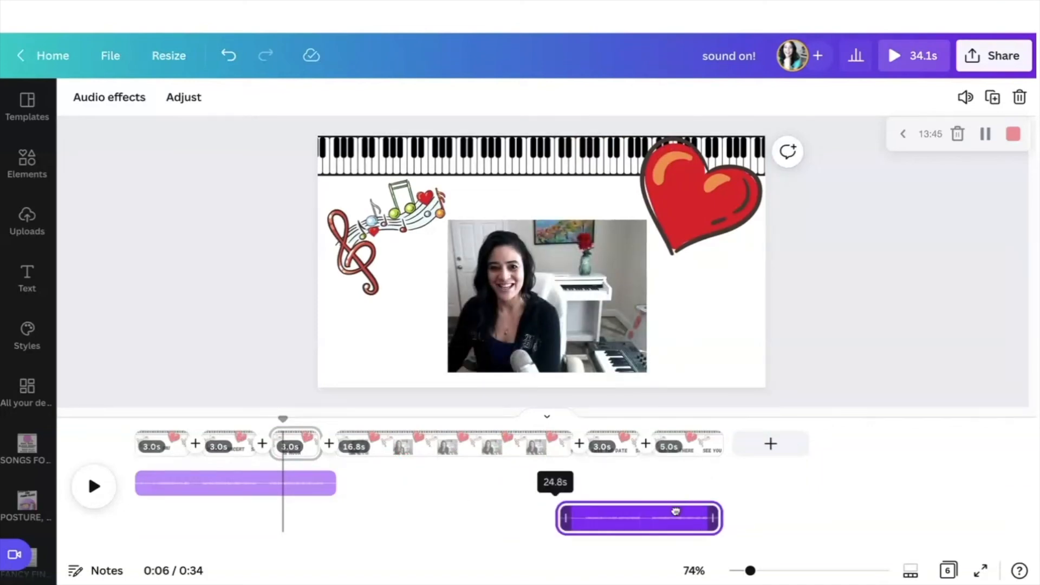
{"action": "left_click_drag", "start_coordinate": [671, 519], "coordinate": [671, 517]}
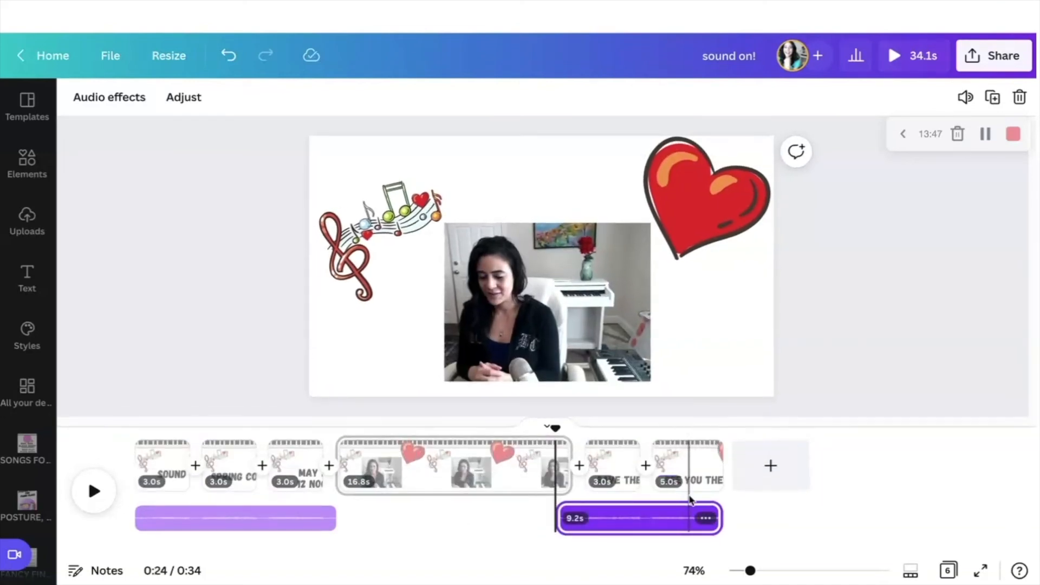
Step: Trim the second music clip to 8.0 seconds so it starts with the SAVE THE DATE page, and preview the opening pages with music
{"action": "left_click_drag", "start_coordinate": [645, 524], "coordinate": [657, 520]}
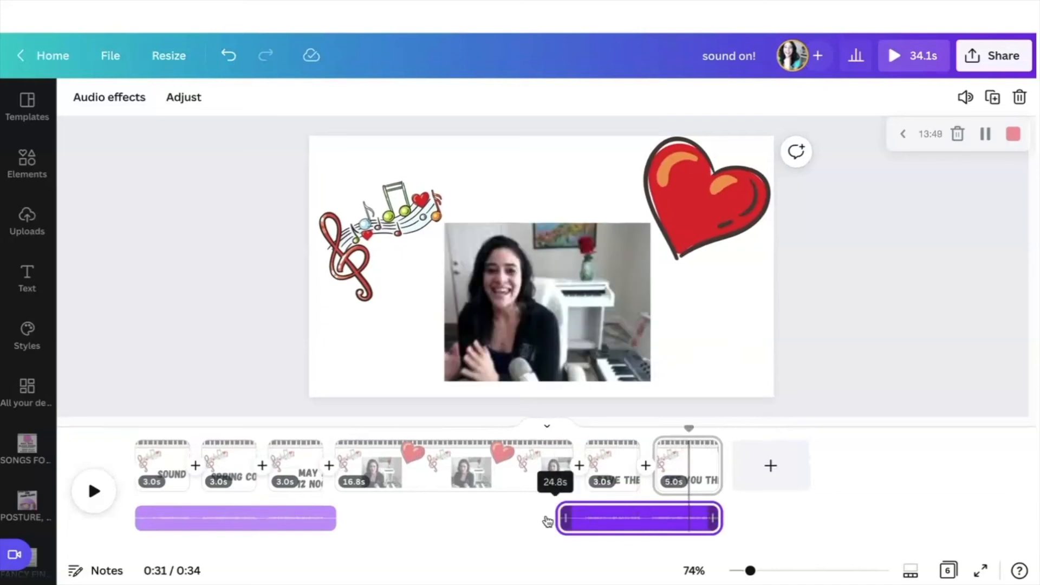
{"action": "left_click_drag", "start_coordinate": [548, 519], "coordinate": [580, 518]}
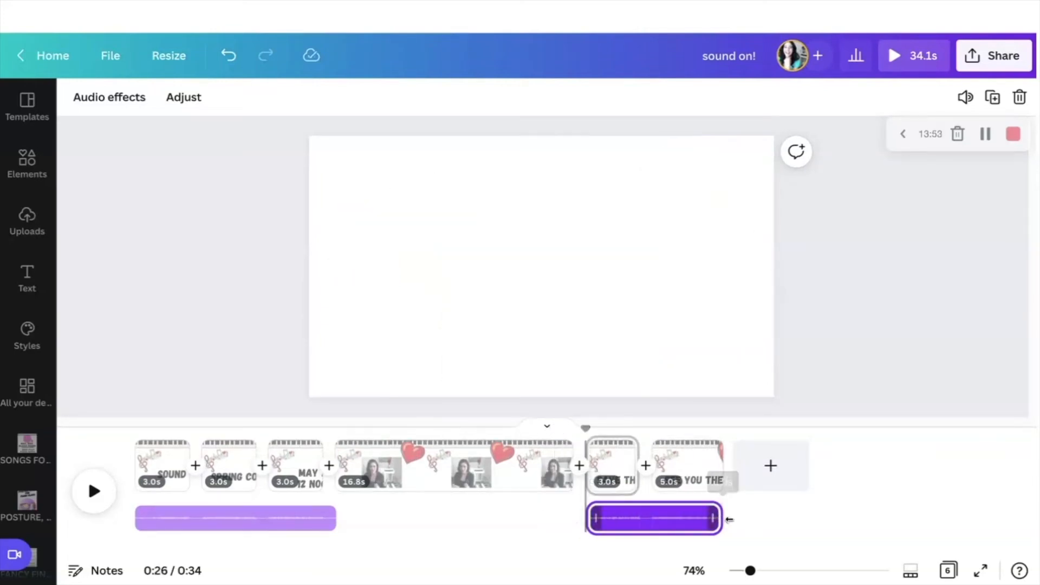
{"action": "left_click", "coordinate": [95, 491]}
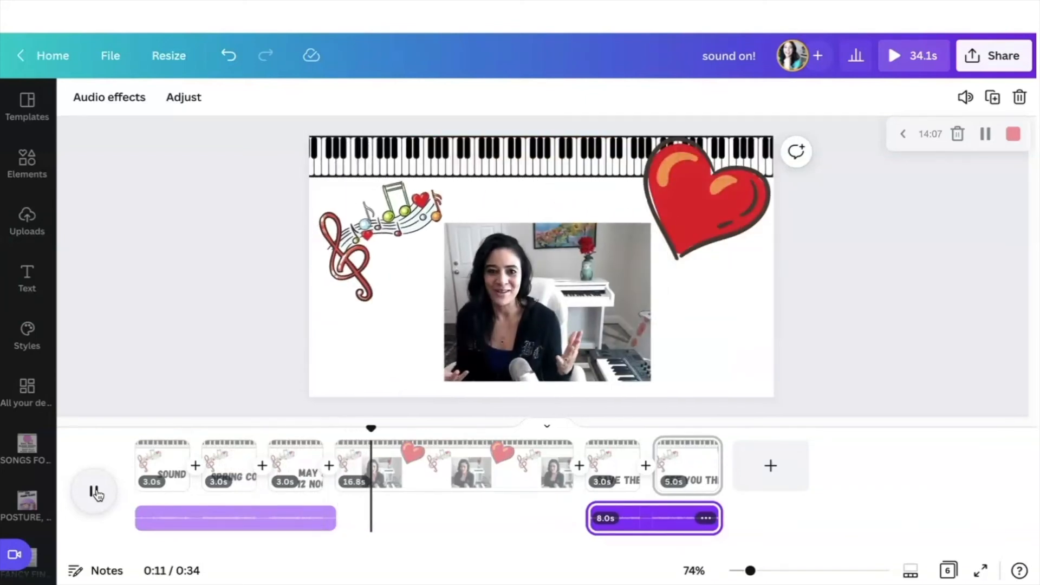
{"action": "left_click", "coordinate": [95, 493]}
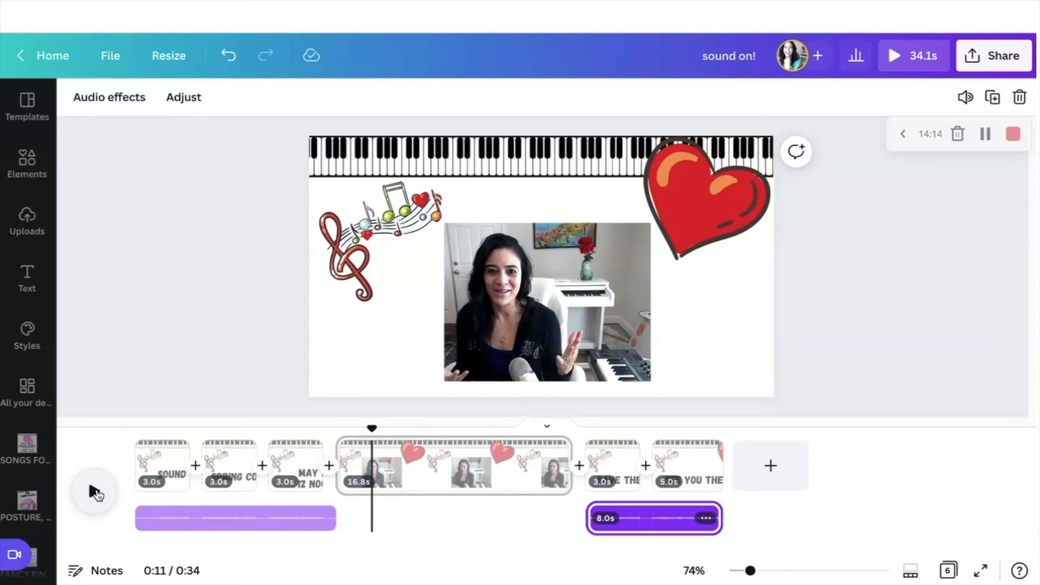
Step: Copy the first music clip and fit the copy under the webcam page with a length of 16.7 seconds
{"action": "left_click", "coordinate": [225, 521]}
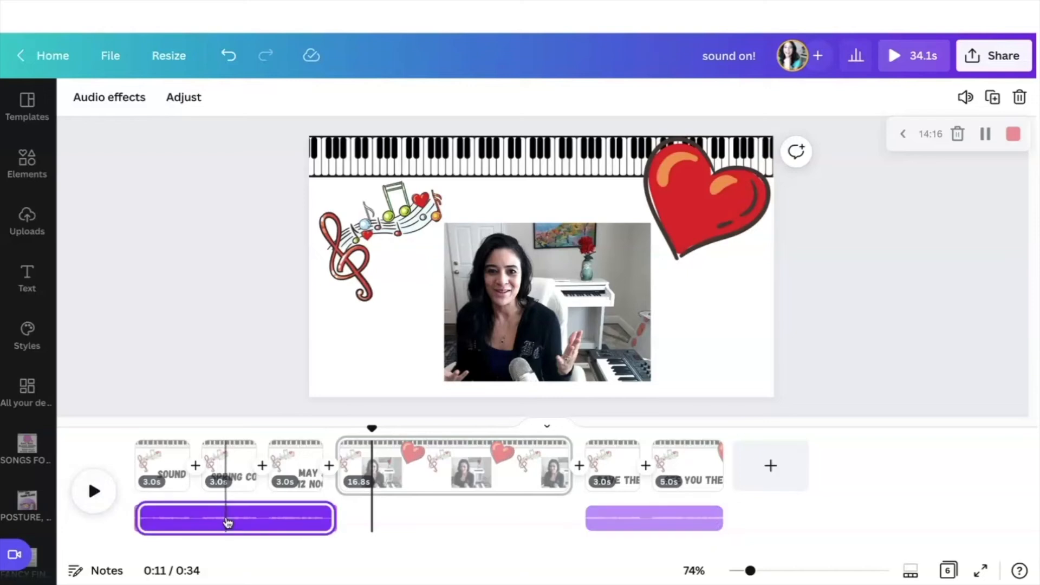
{"action": "left_click", "coordinate": [267, 521]}
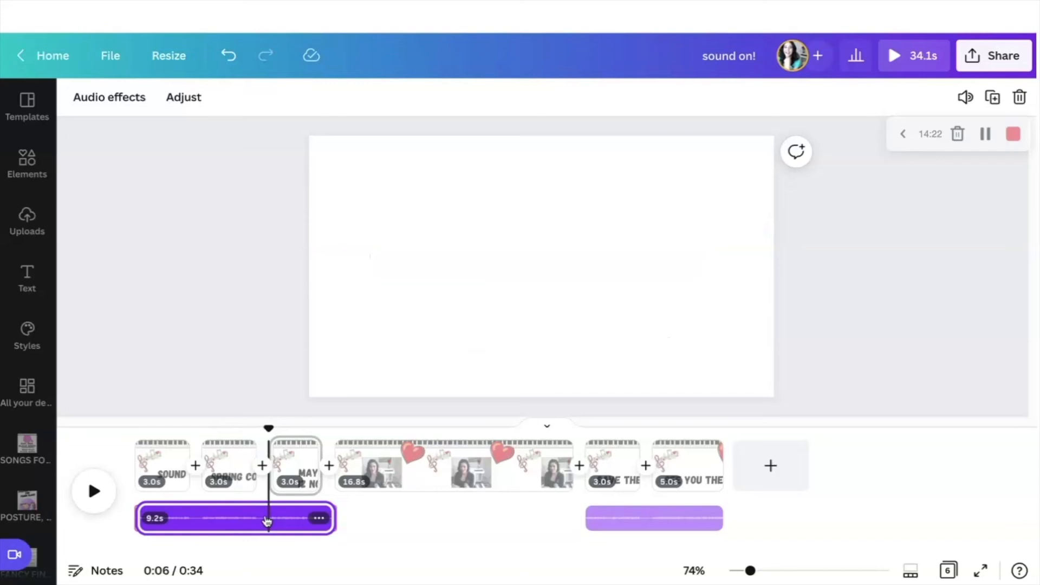
{"action": "key", "text": "super+v"}
{"action": "left_click_drag", "start_coordinate": [341, 508], "coordinate": [571, 511]}
{"action": "left_click", "coordinate": [436, 514]}
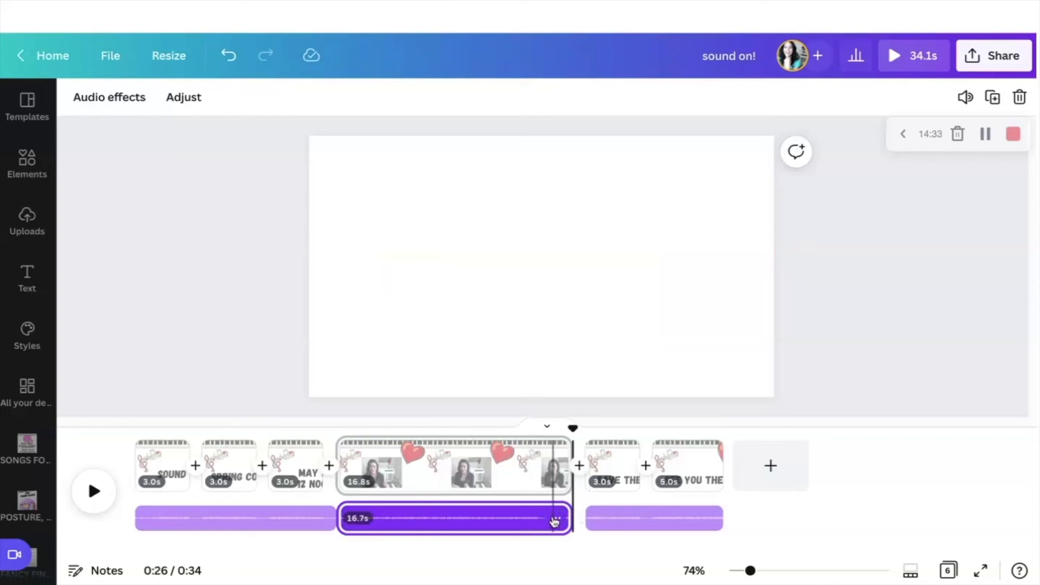
Step: Lower the volume of the music clip under the webcam page to a little over half
{"action": "left_click", "coordinate": [555, 518]}
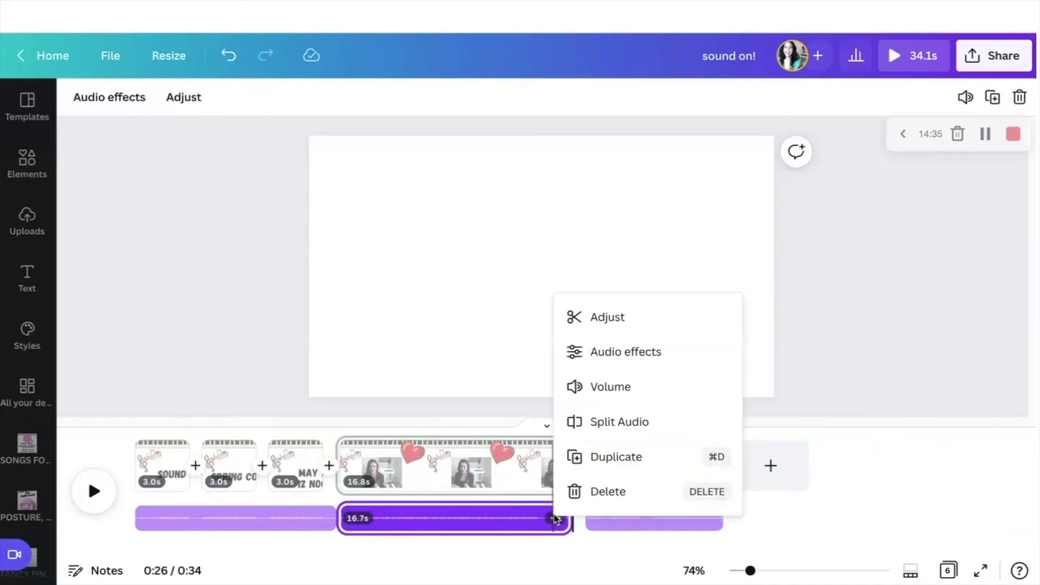
{"action": "left_click", "coordinate": [615, 388]}
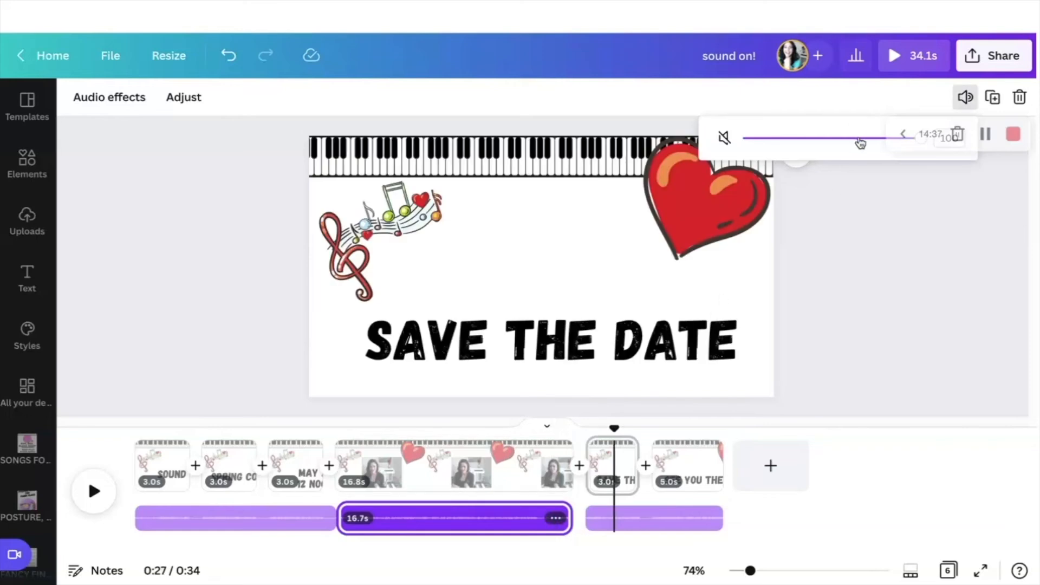
{"action": "left_click_drag", "start_coordinate": [859, 140], "coordinate": [843, 138]}
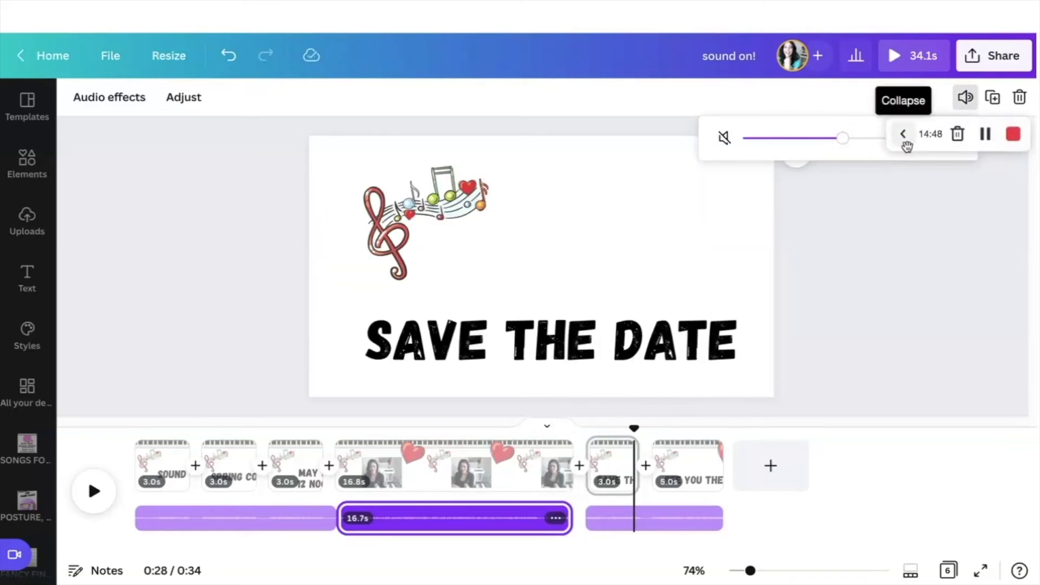
{"action": "left_click", "coordinate": [923, 178]}
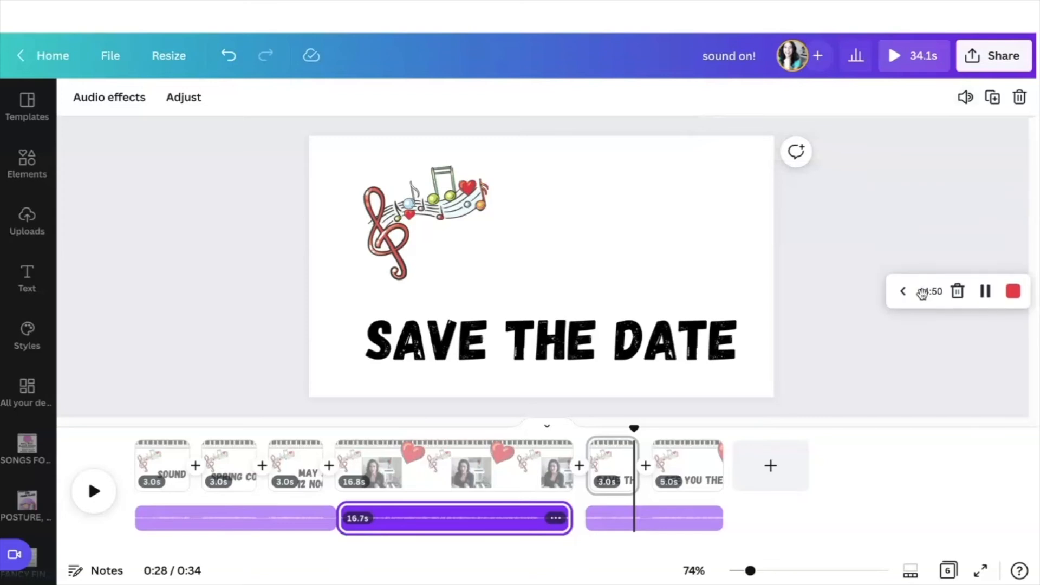
Step: Preview the music transition from the MAY 27 12 NOON page into the webcam page
{"action": "left_click", "coordinate": [284, 521]}
{"action": "left_click", "coordinate": [298, 515]}
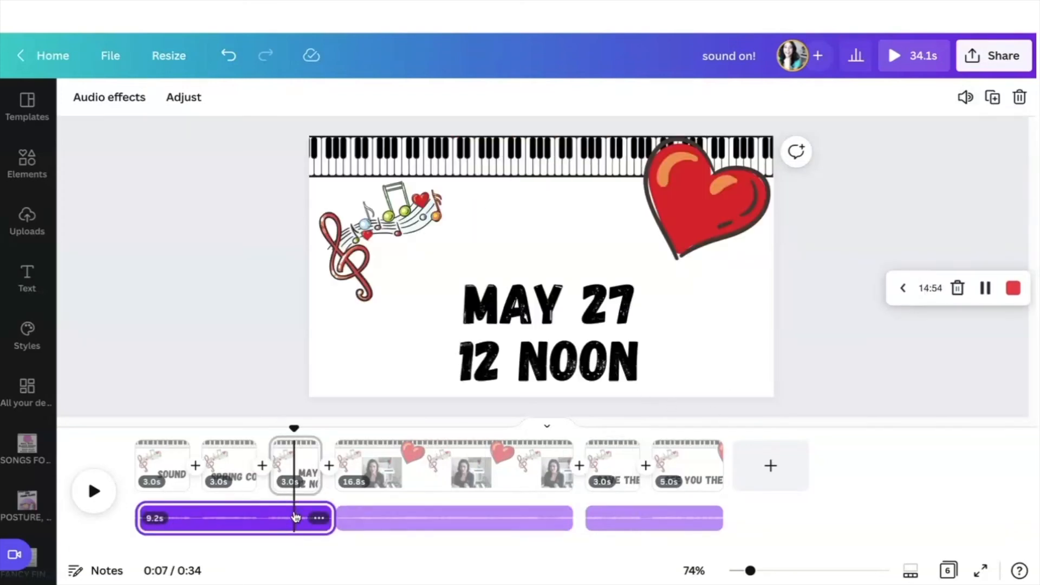
{"action": "left_click", "coordinate": [93, 493]}
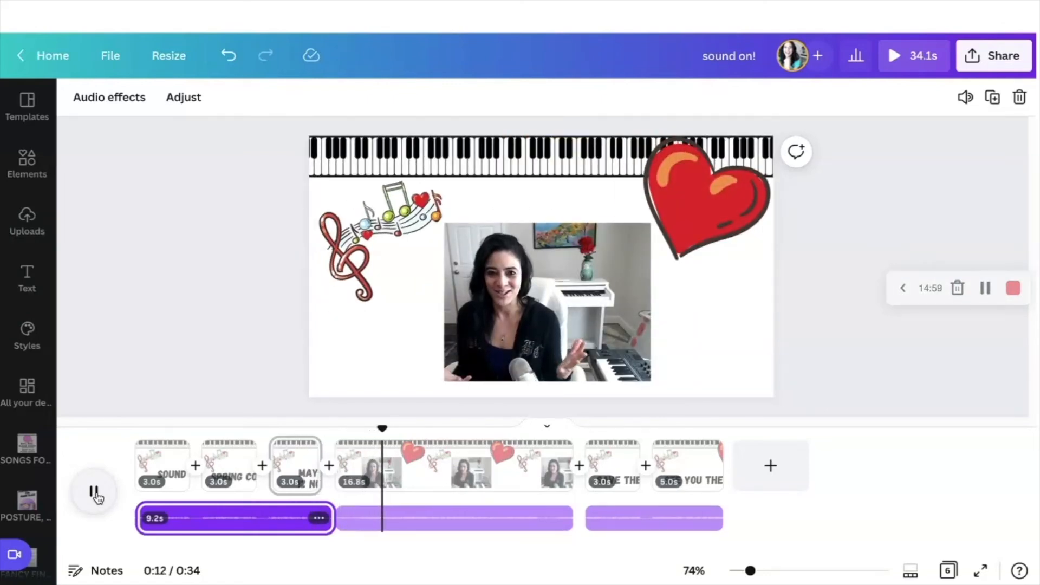
{"action": "left_click", "coordinate": [94, 493]}
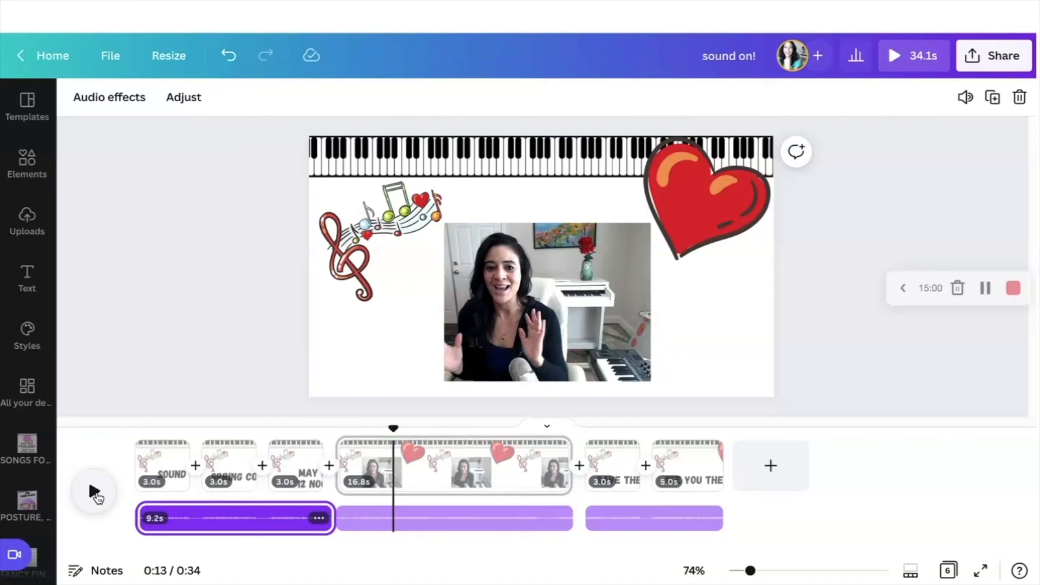
Step: Set the volume of the music clip under the webcam page to 30
{"action": "left_click", "coordinate": [439, 518]}
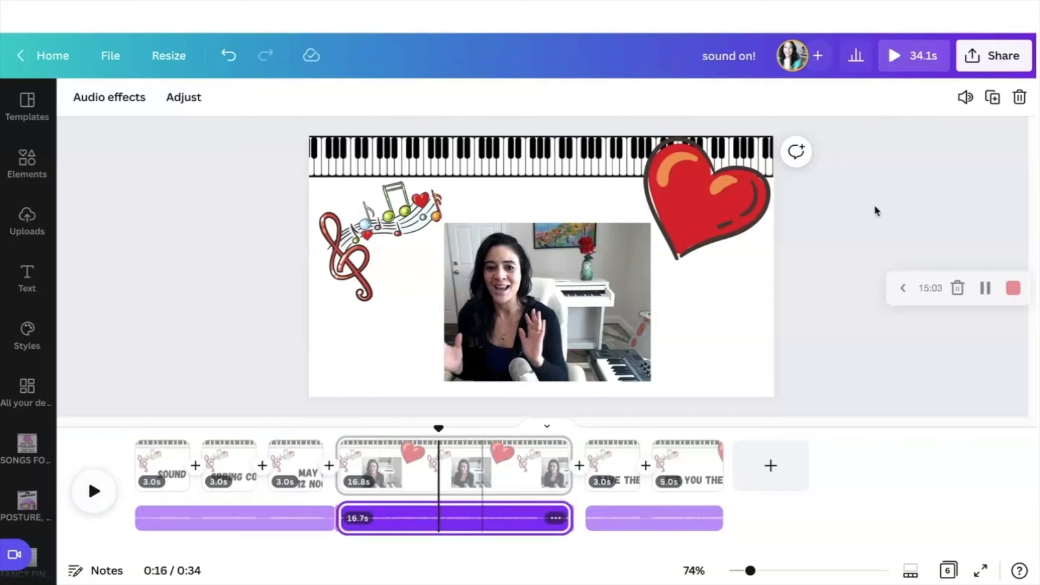
{"action": "left_click", "coordinate": [962, 100]}
{"action": "left_click_drag", "start_coordinate": [843, 139], "coordinate": [798, 144]}
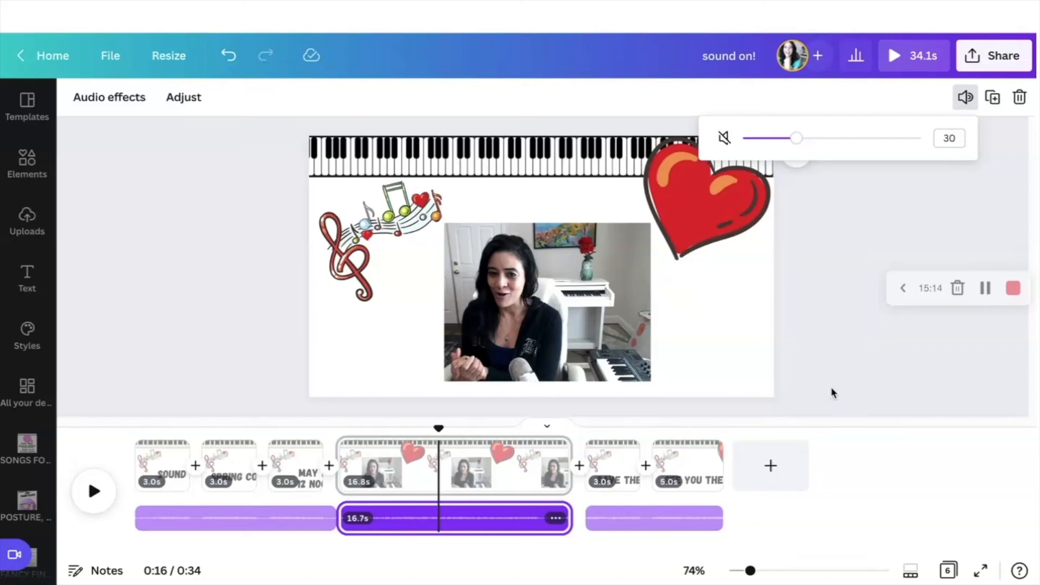
{"action": "left_click", "coordinate": [826, 508]}
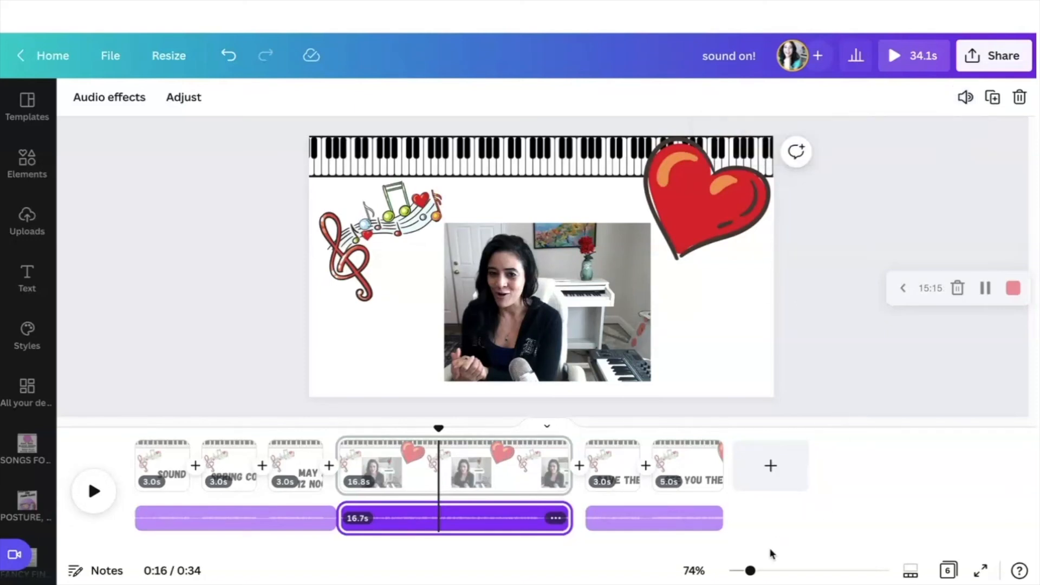
Step: Add a fade-out to the end of the first music clip and play the video from the start
{"action": "left_click", "coordinate": [301, 523]}
{"action": "left_click", "coordinate": [319, 519]}
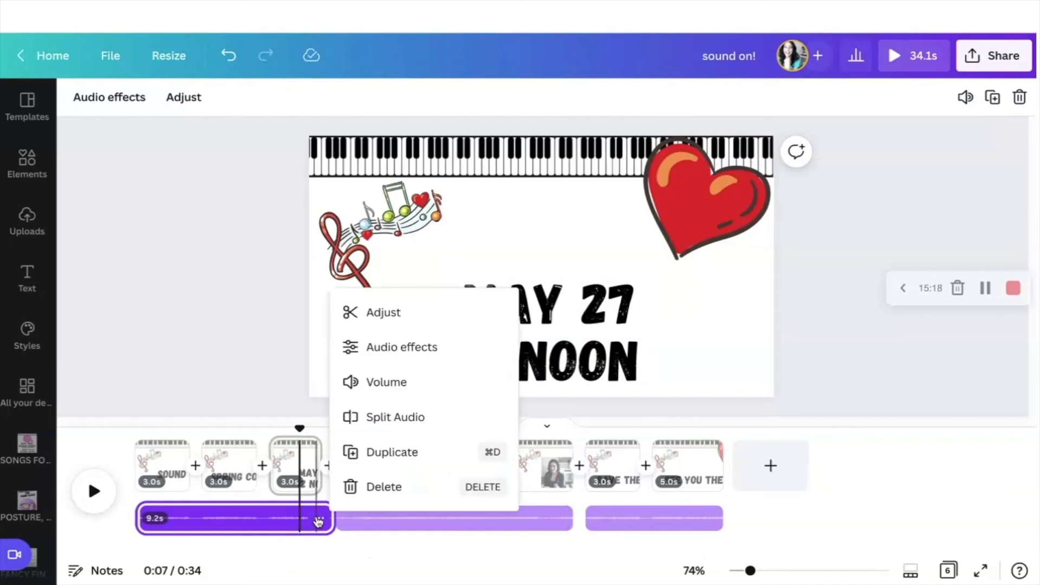
{"action": "left_click", "coordinate": [389, 350]}
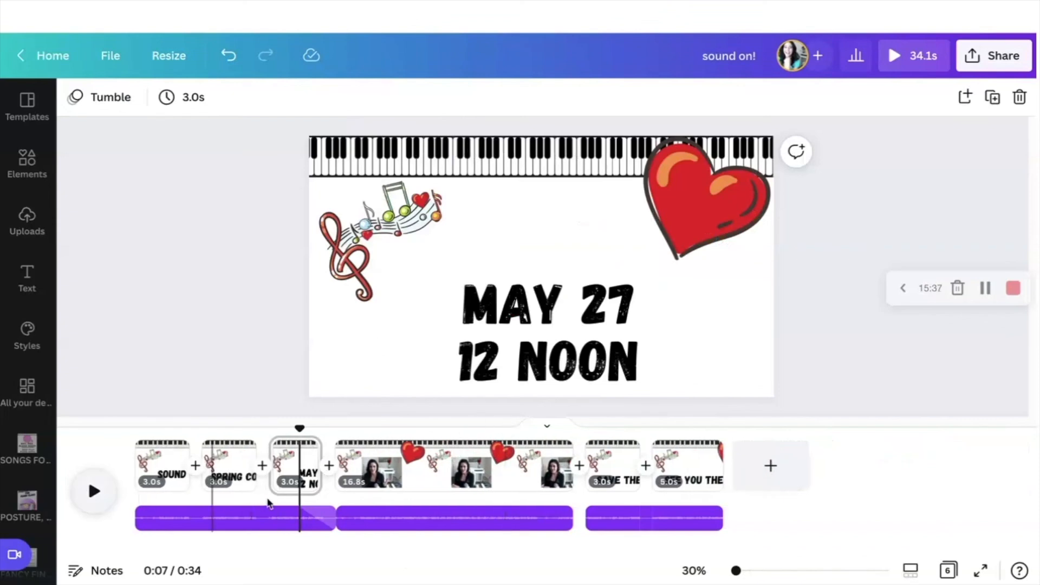
{"action": "left_click_drag", "start_coordinate": [299, 428], "coordinate": [135, 428]}
{"action": "left_click", "coordinate": [90, 492]}
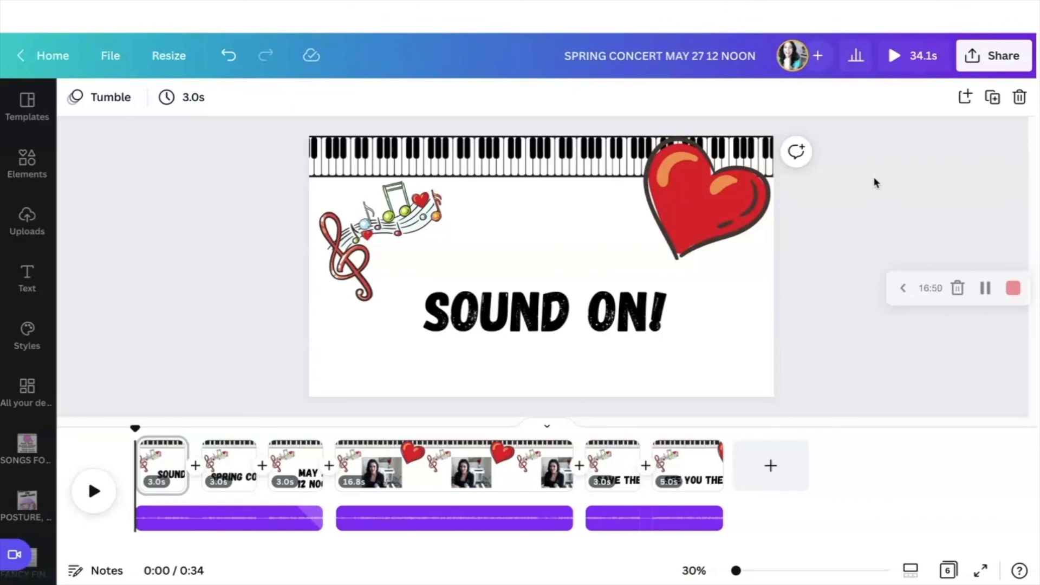
Step: Set the design's link sharing to Anyone with the link and Can watch, and copy the link
{"action": "left_click", "coordinate": [965, 62]}
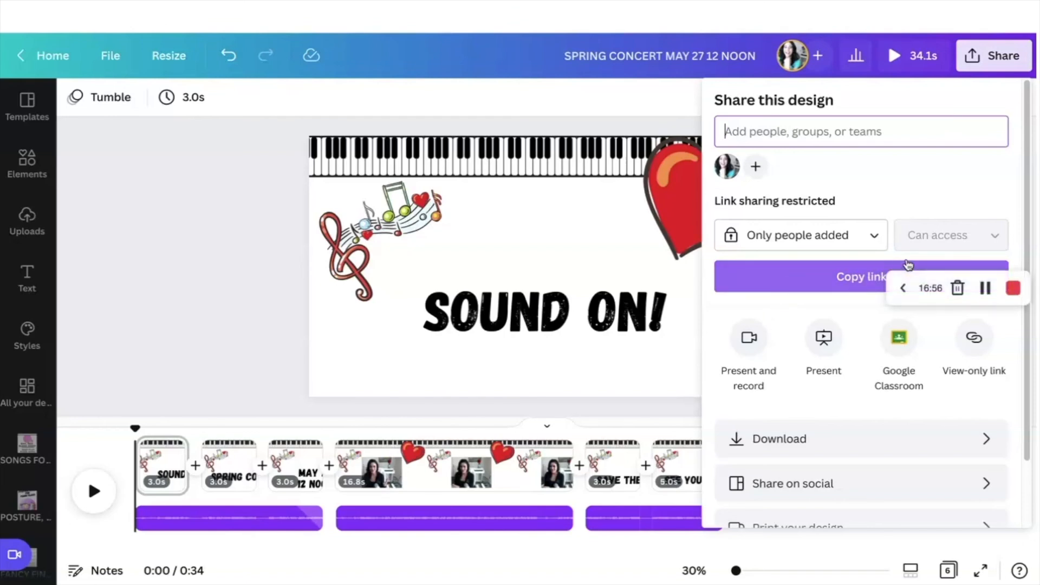
{"action": "left_click", "coordinate": [904, 289]}
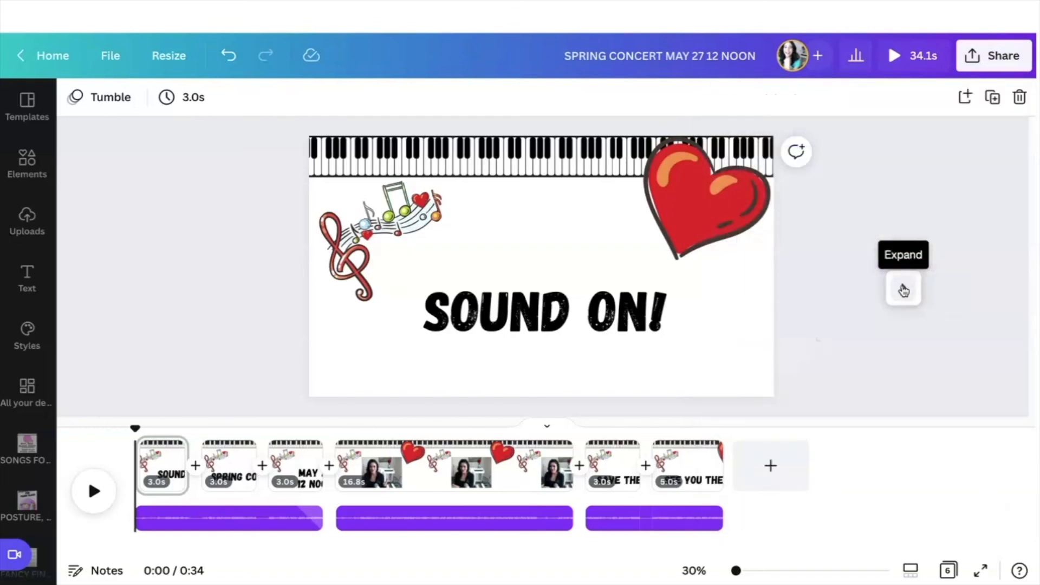
{"action": "left_click", "coordinate": [994, 56]}
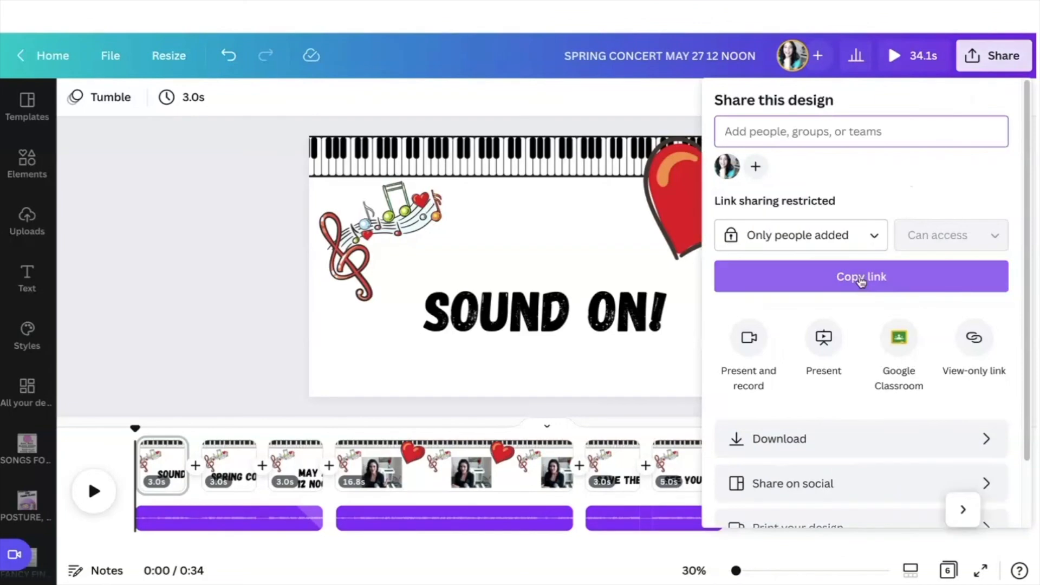
{"action": "left_click", "coordinate": [874, 237]}
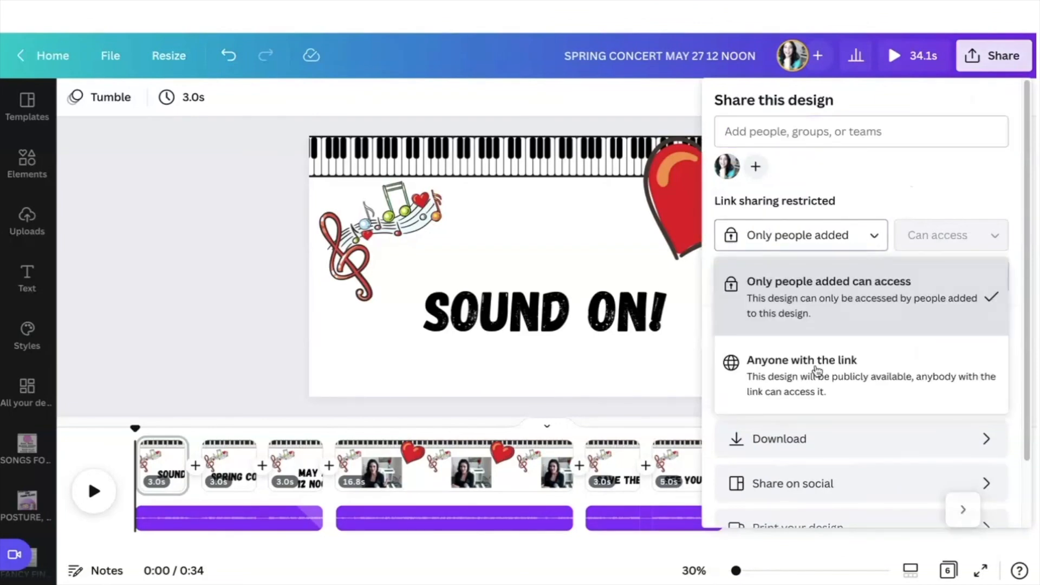
{"action": "left_click", "coordinate": [812, 381]}
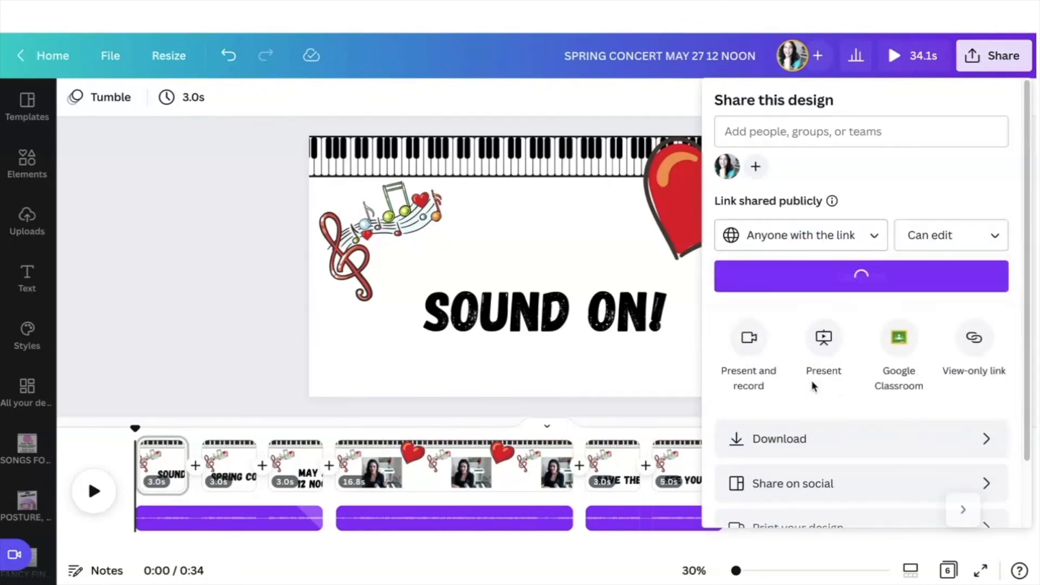
{"action": "left_click", "coordinate": [994, 236]}
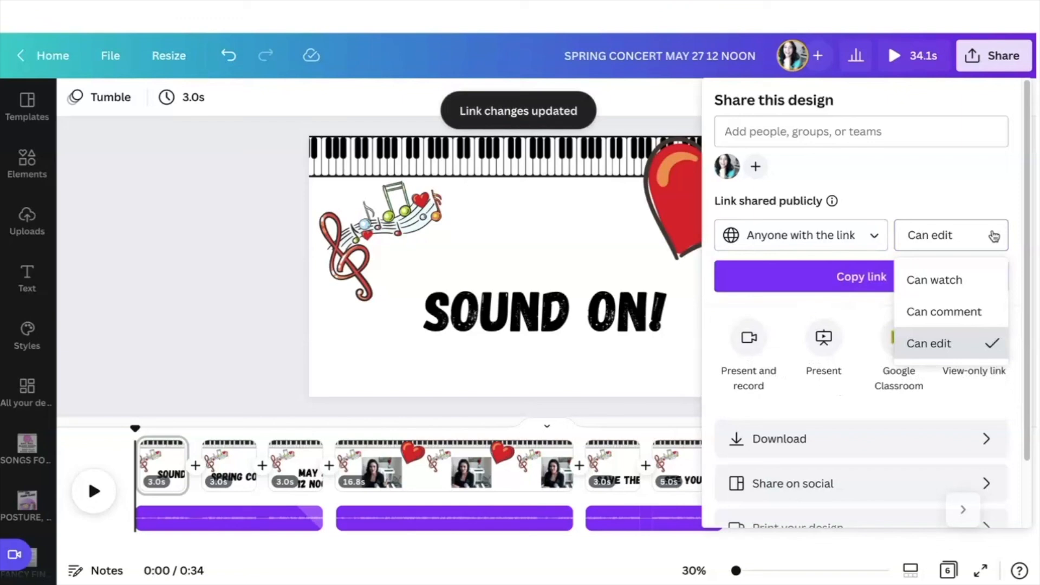
{"action": "left_click", "coordinate": [964, 282]}
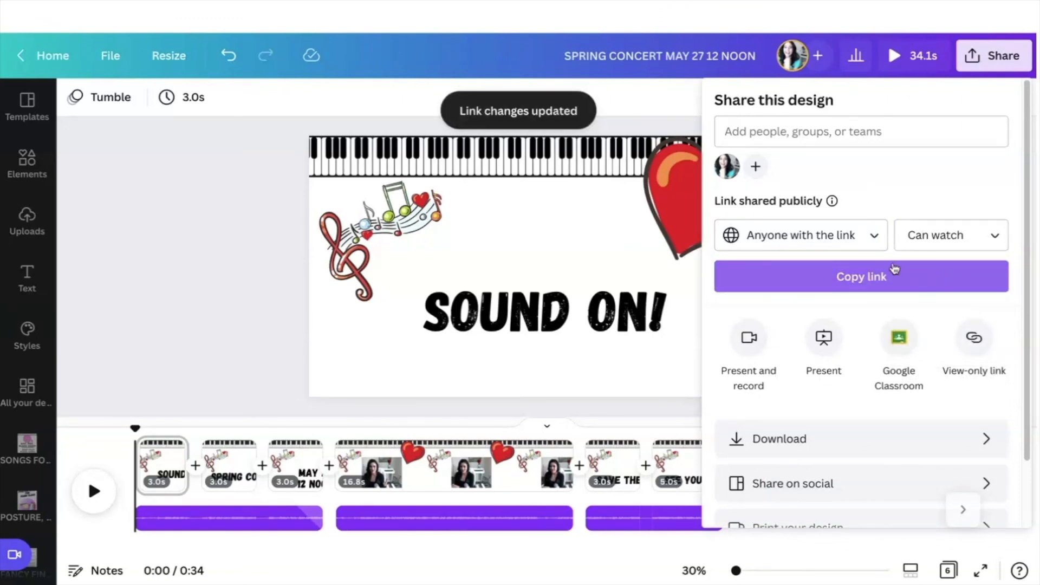
{"action": "left_click", "coordinate": [865, 278]}
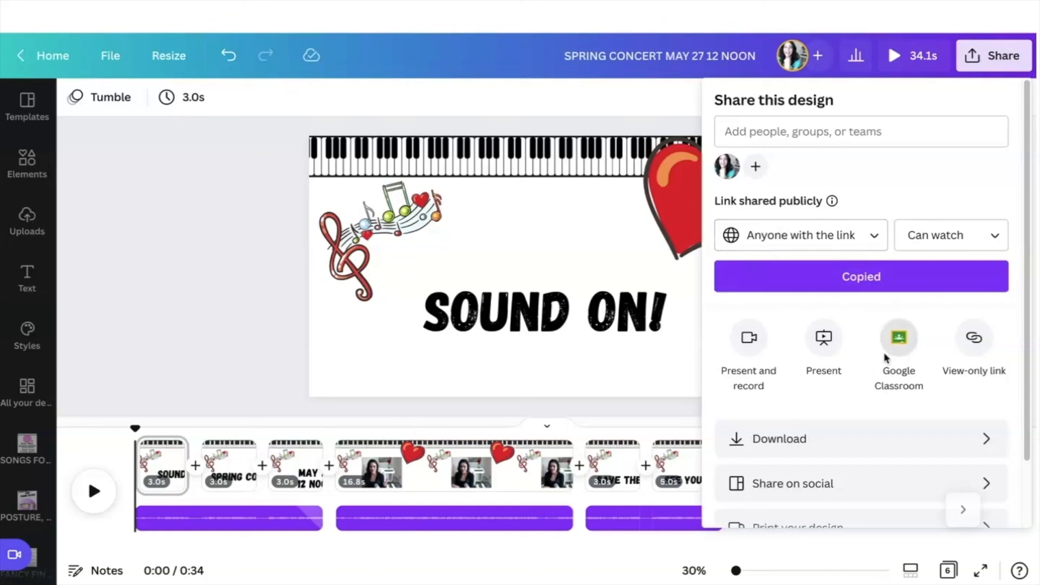
Step: Examine the option for sharing the design to a Google Classroom class, and close its window
{"action": "left_click", "coordinate": [900, 340]}
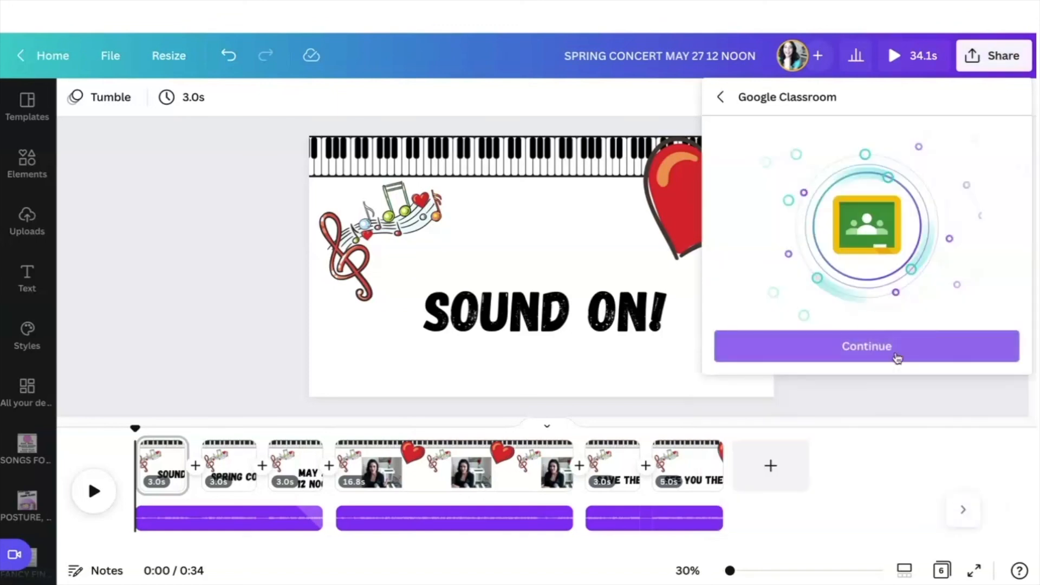
{"action": "left_click", "coordinate": [894, 349]}
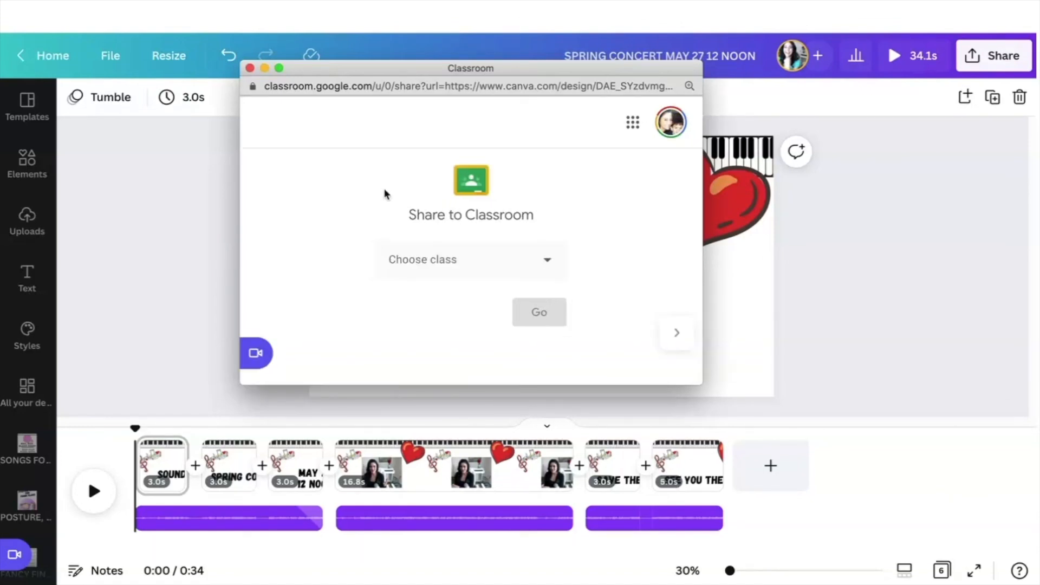
{"action": "left_click", "coordinate": [249, 67]}
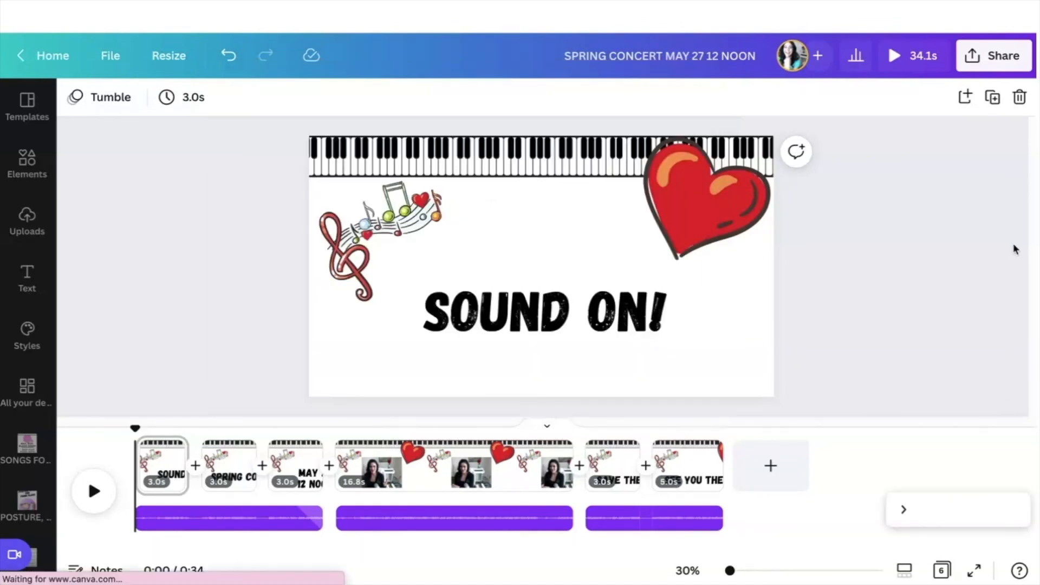
Step: Browse all sharing and publishing options for the design, including the social networks
{"action": "left_click", "coordinate": [992, 56]}
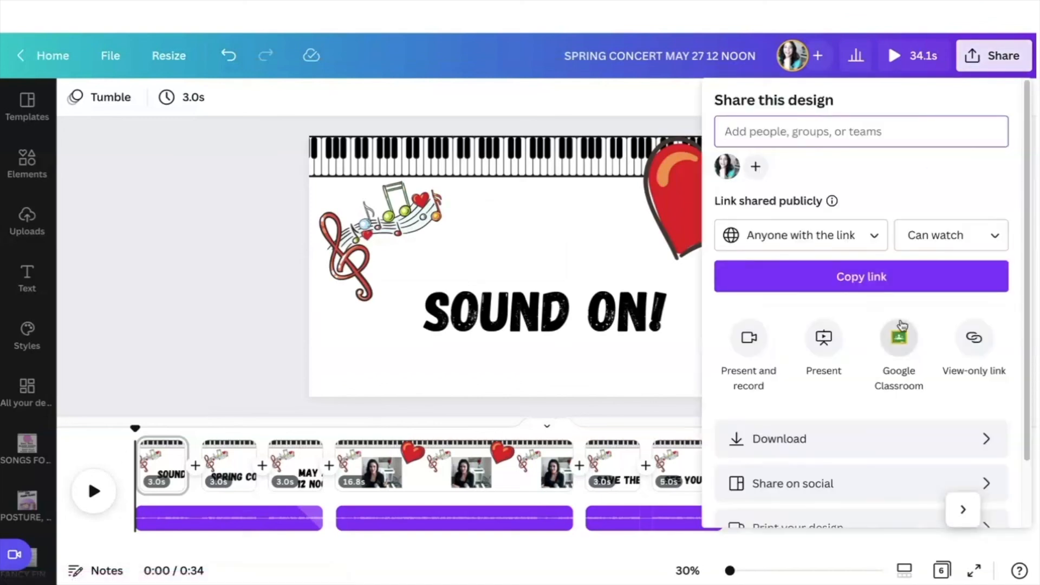
{"action": "scroll", "coordinate": [862, 428], "scroll_direction": "down", "scroll_amount": 3}
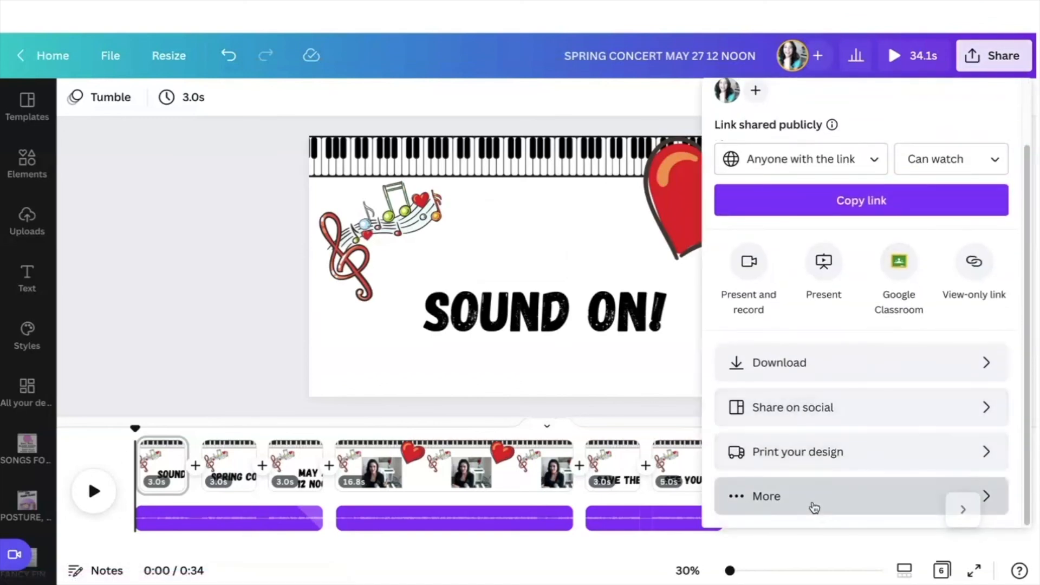
{"action": "left_click", "coordinate": [812, 505]}
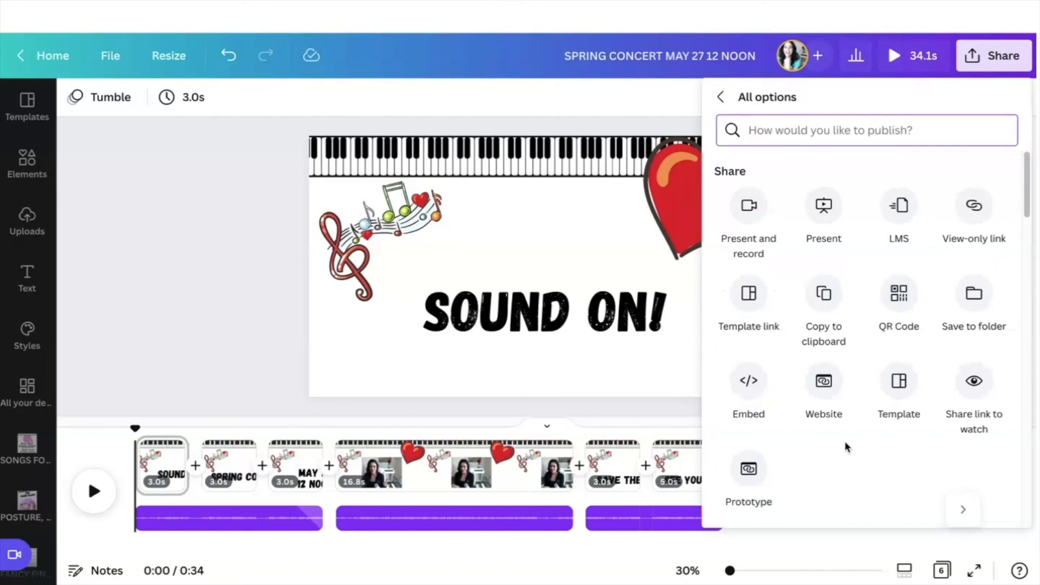
{"action": "scroll", "coordinate": [848, 444], "scroll_direction": "down", "scroll_amount": 4}
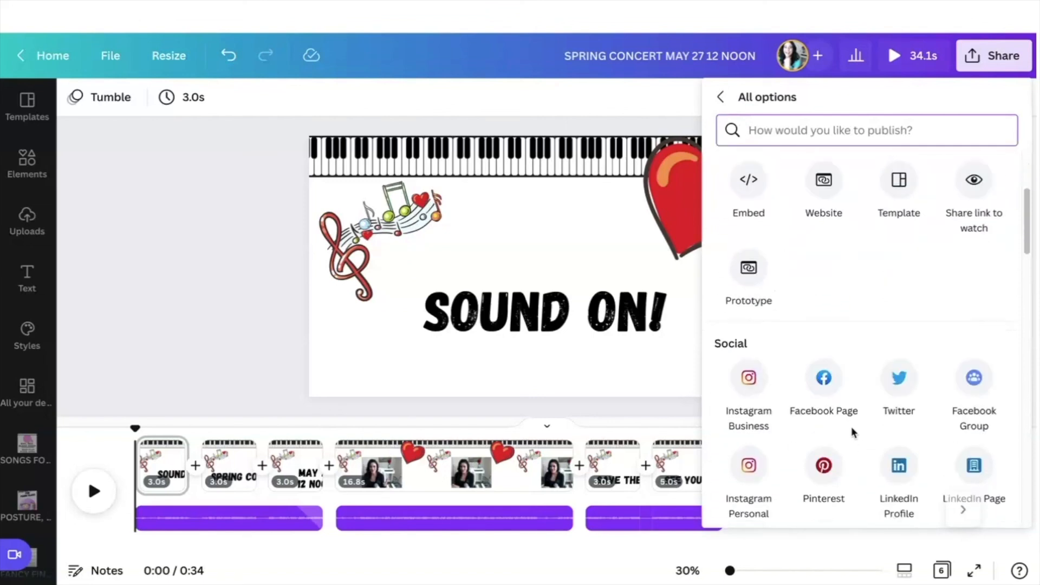